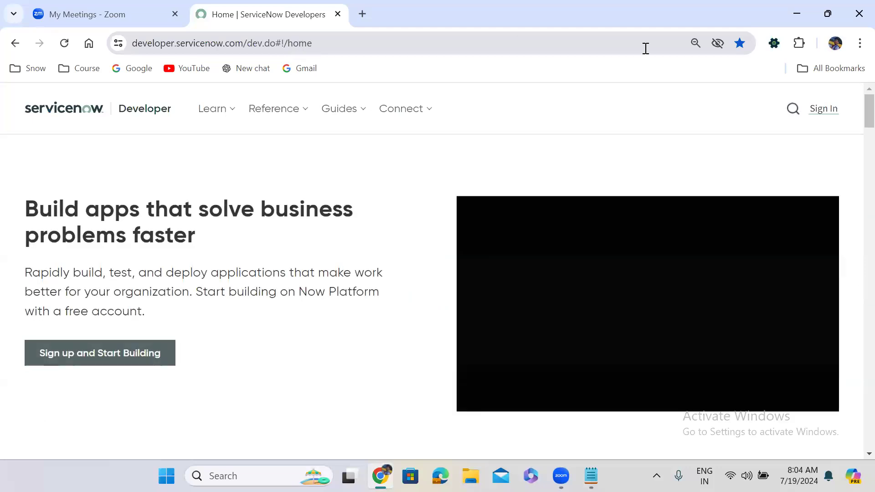
Sign in to the ServiceNow developer site with the account's e-mail address and password.
click(834, 109)
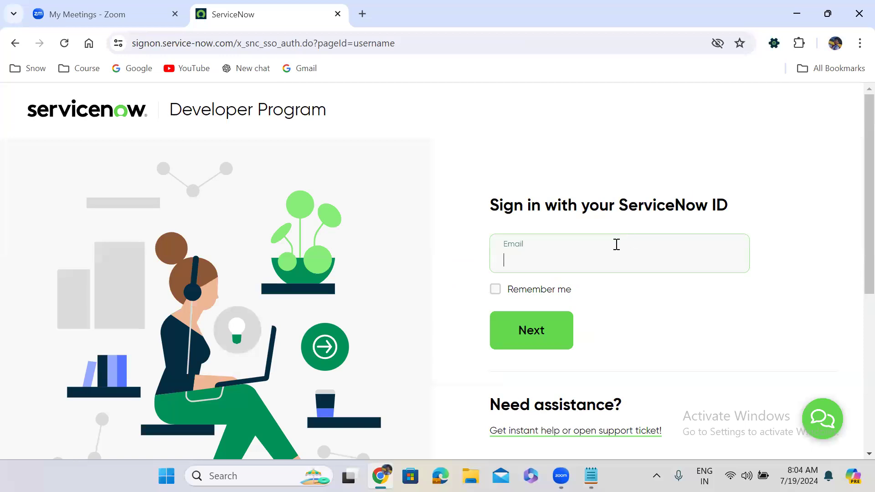
text(uday)
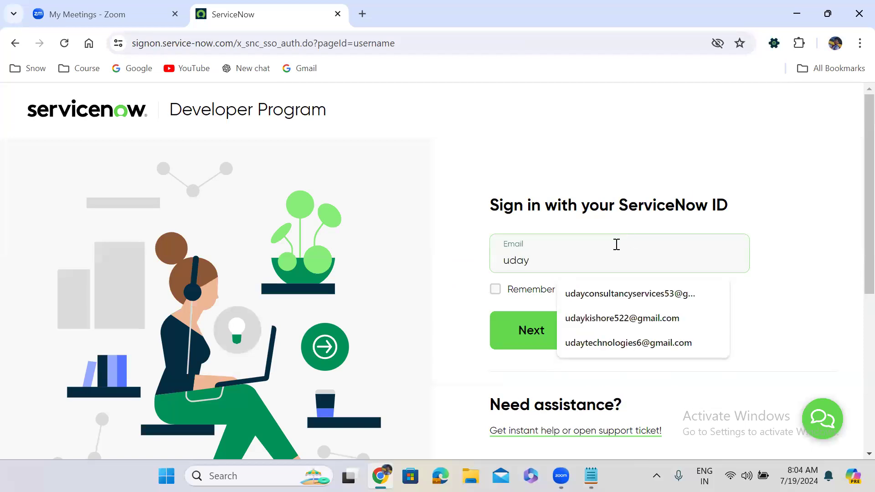
click(635, 326)
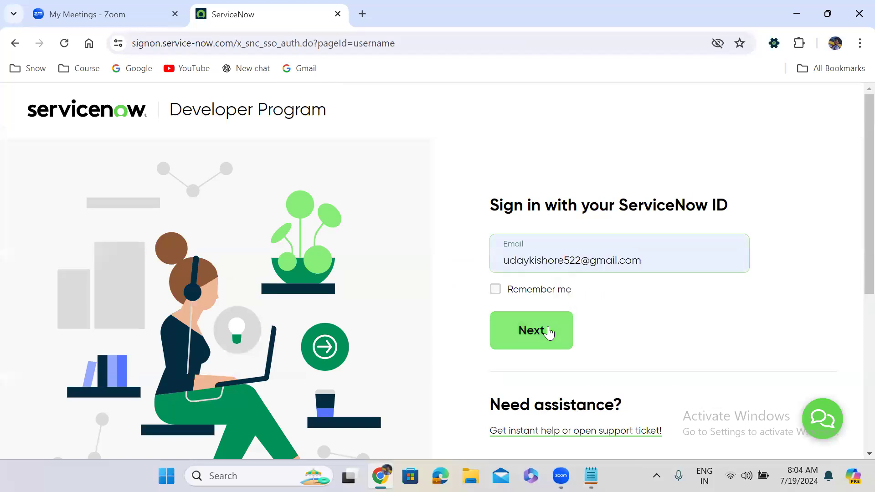
click(548, 329)
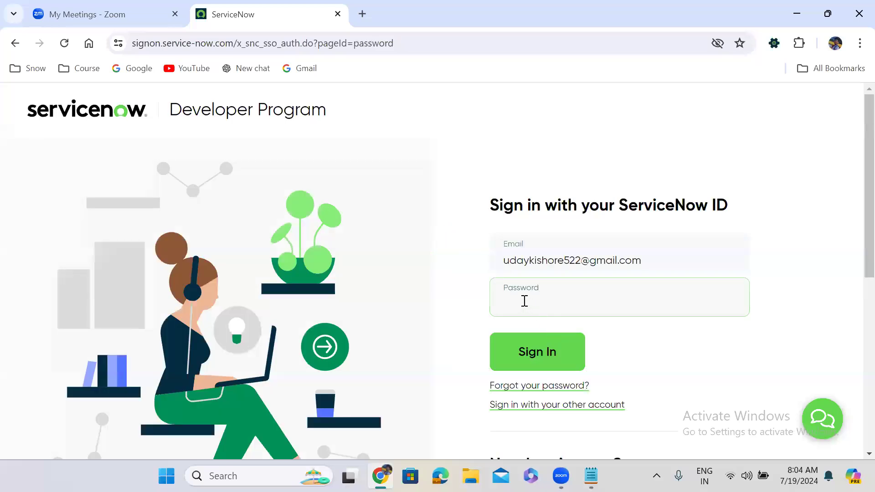
text(•••••••••)
click(528, 343)
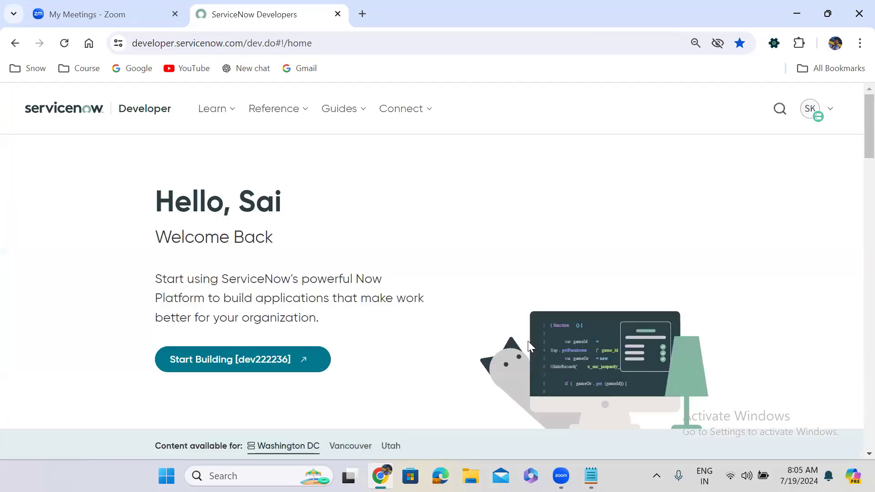
Launch the personal developer instance, filter the navigator for "request" and open the Self-Service My Requests list.
click(246, 367)
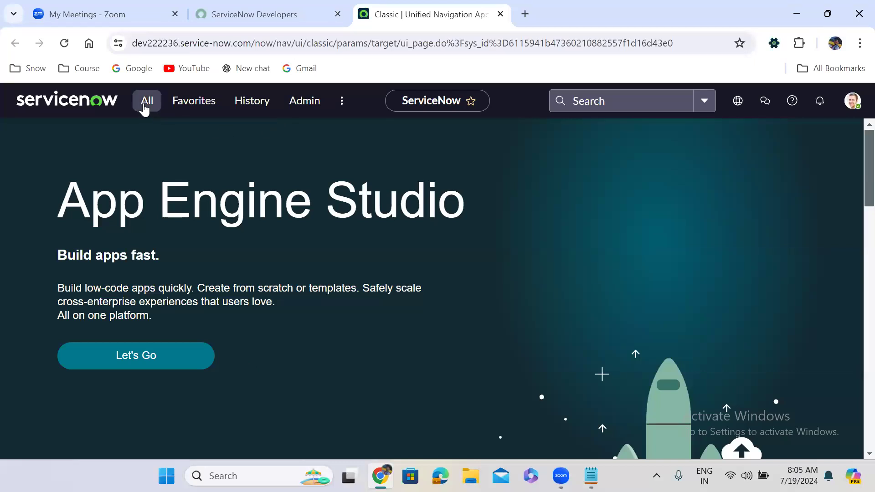
click(145, 109)
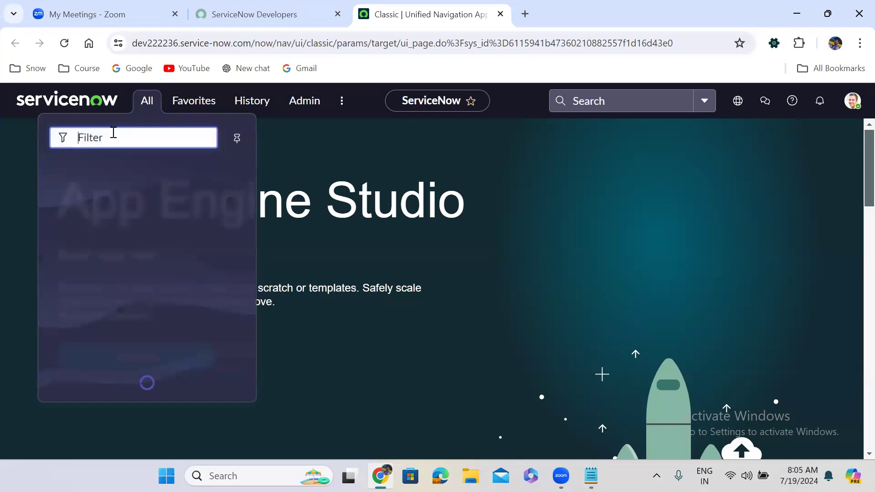
text(request)
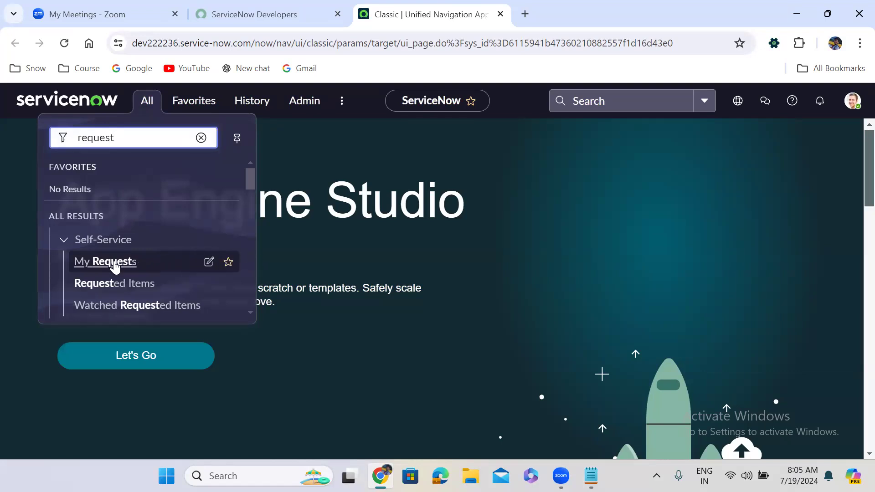
click(116, 263)
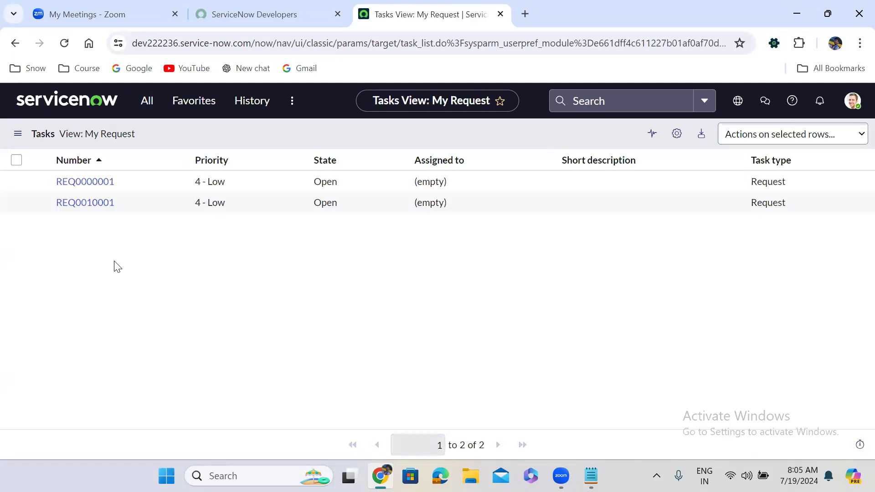
Look through all the navigator modules that match the filter "request".
click(148, 109)
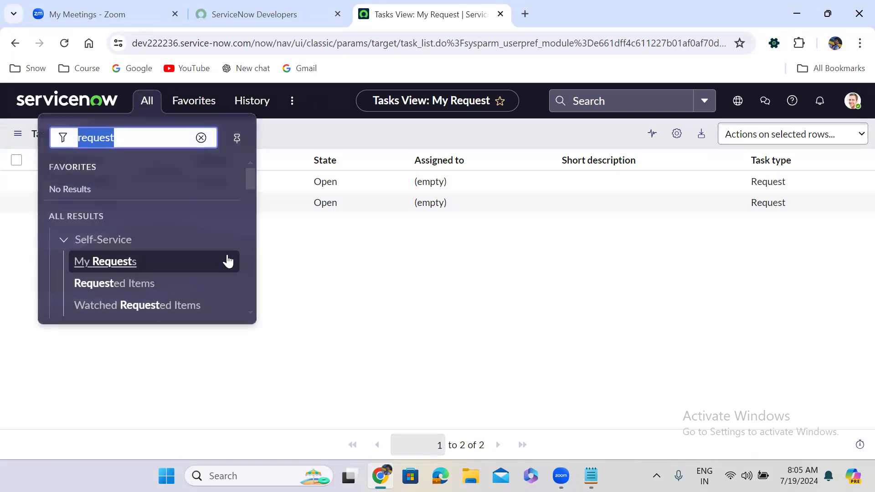
click(249, 297)
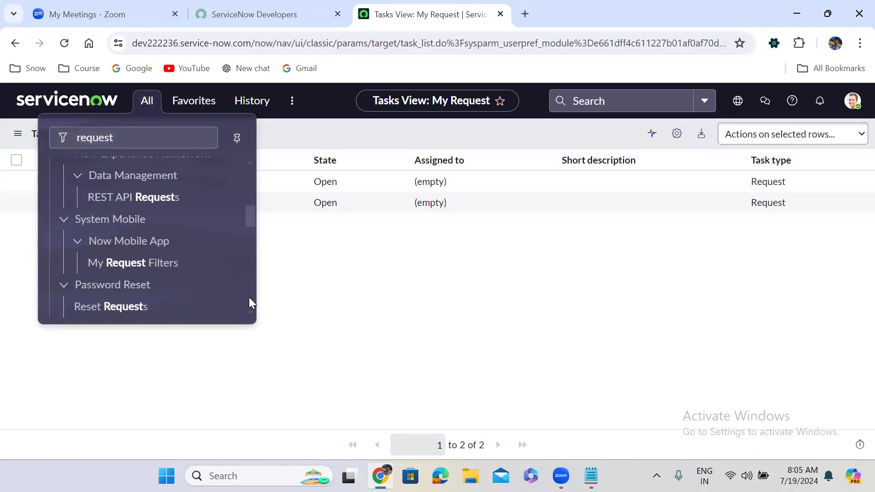
scroll(250, 299, down, 3)
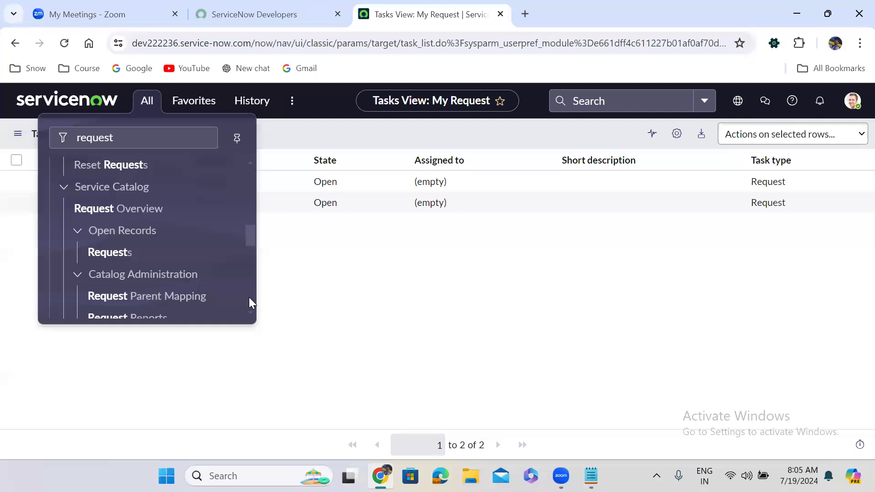
scroll(250, 302, down, 3)
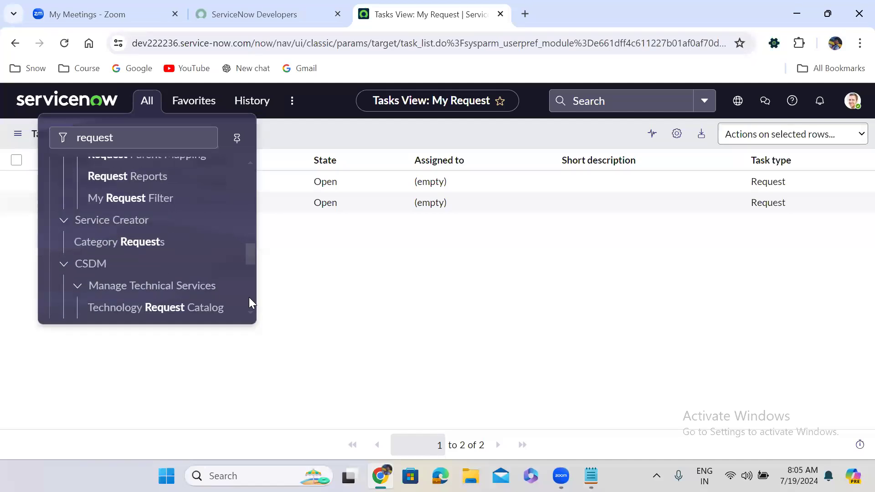
scroll(250, 302, down, 3)
scroll(250, 302, down, 3)
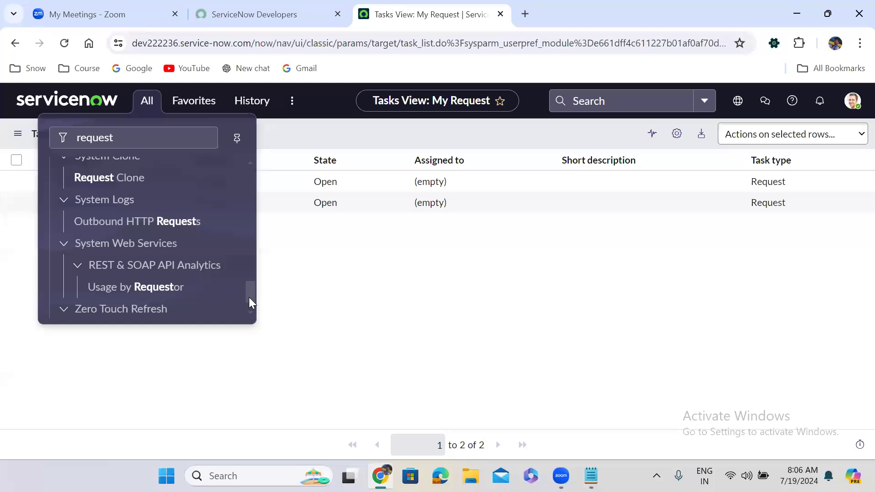
scroll(254, 314, down, 2)
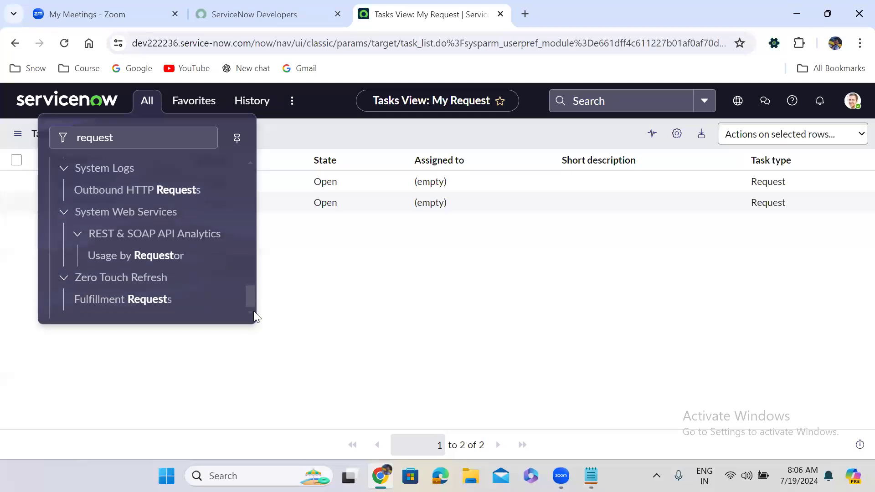
scroll(250, 269, up, 3)
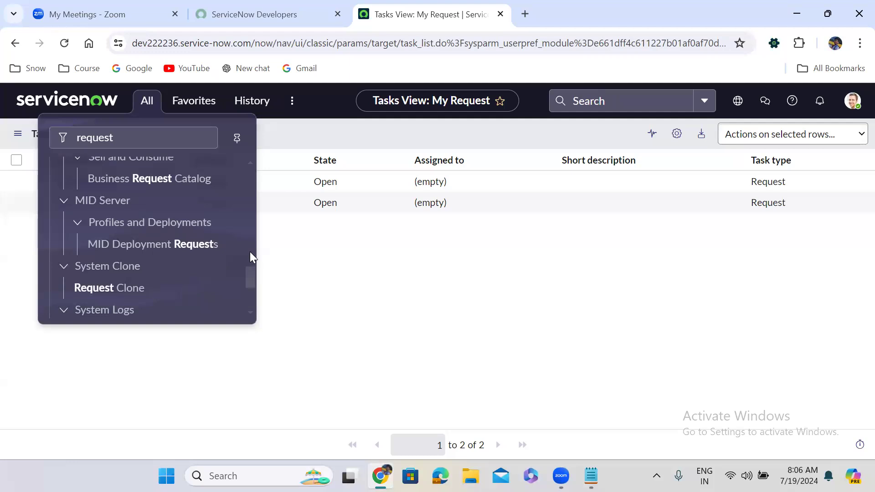
scroll(250, 251, up, 3)
scroll(248, 233, up, 3)
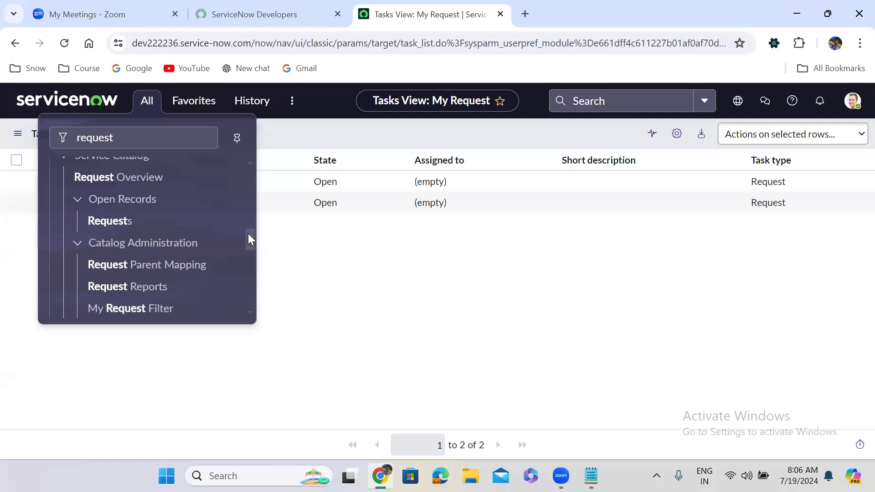
scroll(248, 215, up, 3)
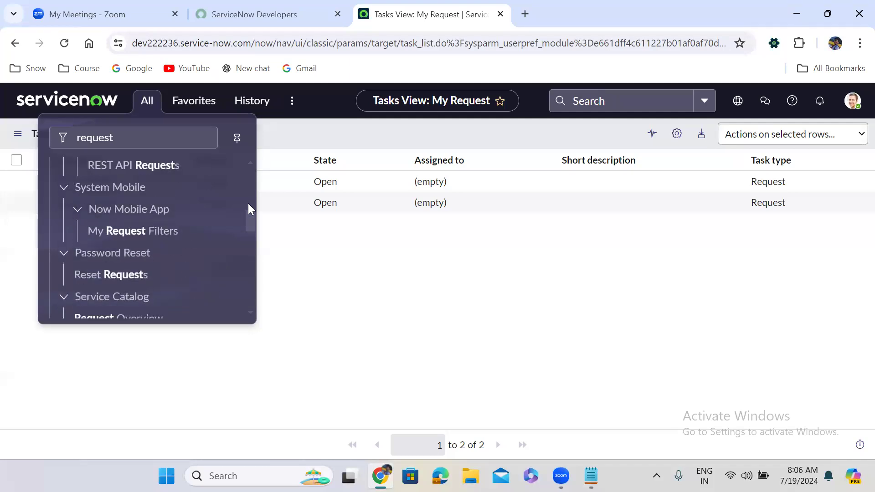
scroll(248, 203, up, 3)
scroll(249, 186, up, 3)
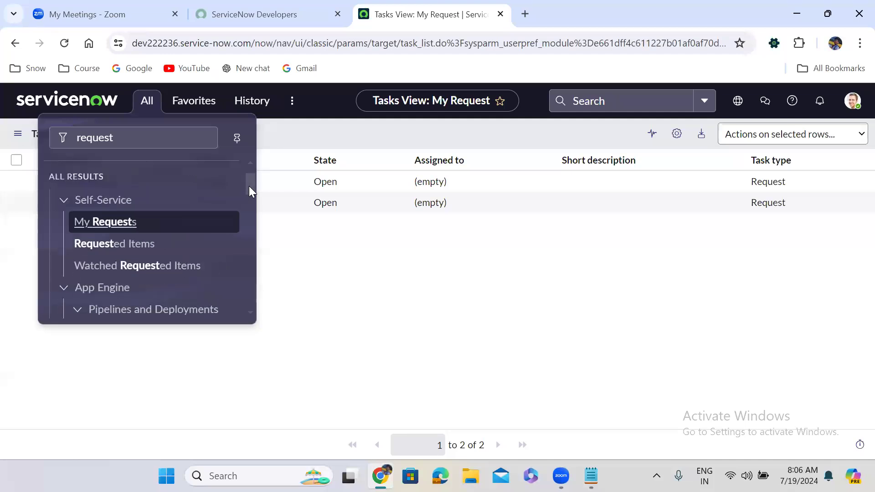
Open the Requests list under Service Catalog > Open Records in a new browser tab and switch to it.
drag(249, 186, 248, 236)
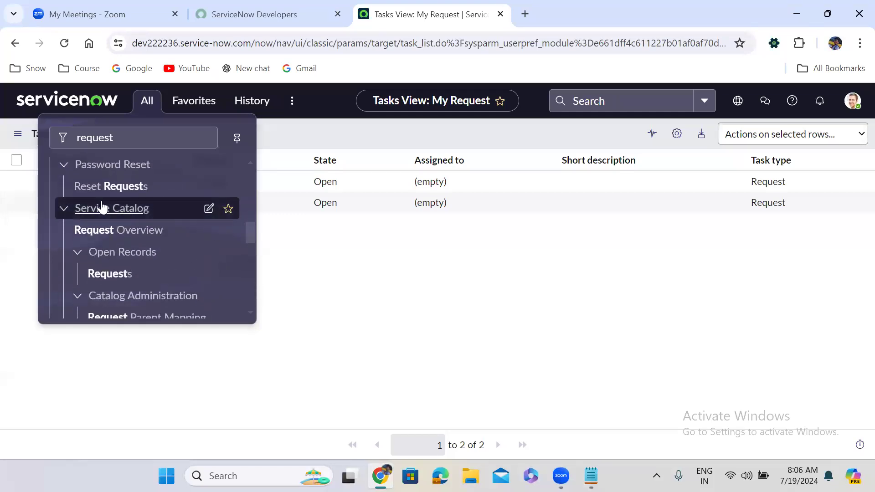
right_click(107, 272)
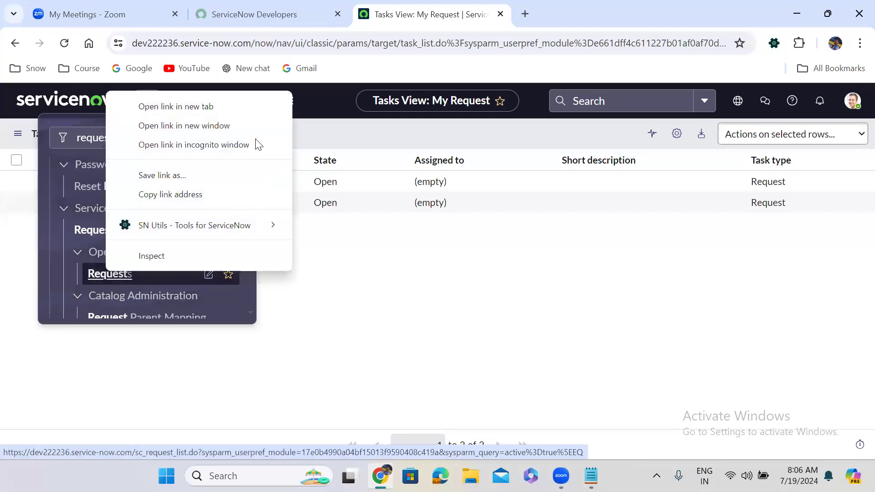
click(182, 110)
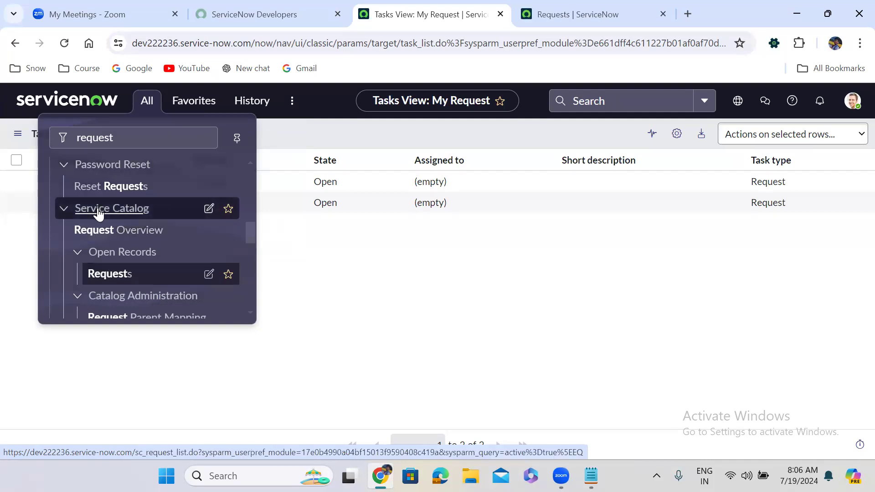
click(578, 9)
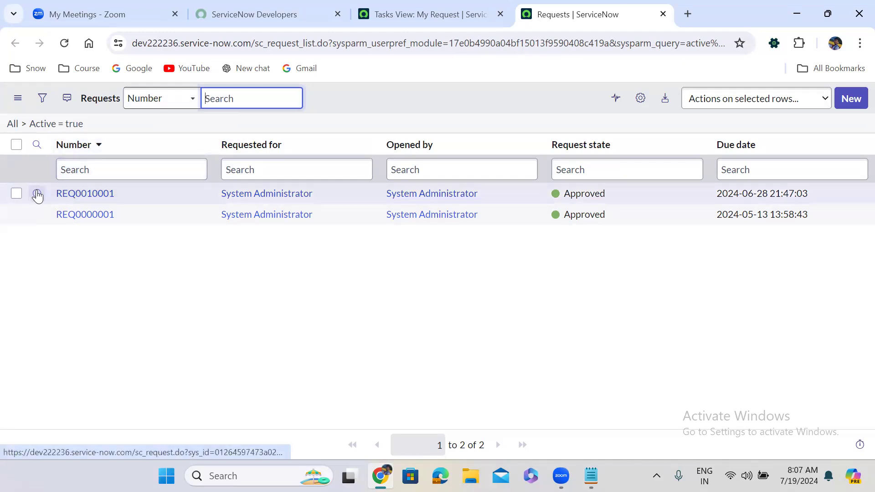
Open the first listed request's record in a new browser tab and switch to it.
right_click(37, 194)
click(80, 206)
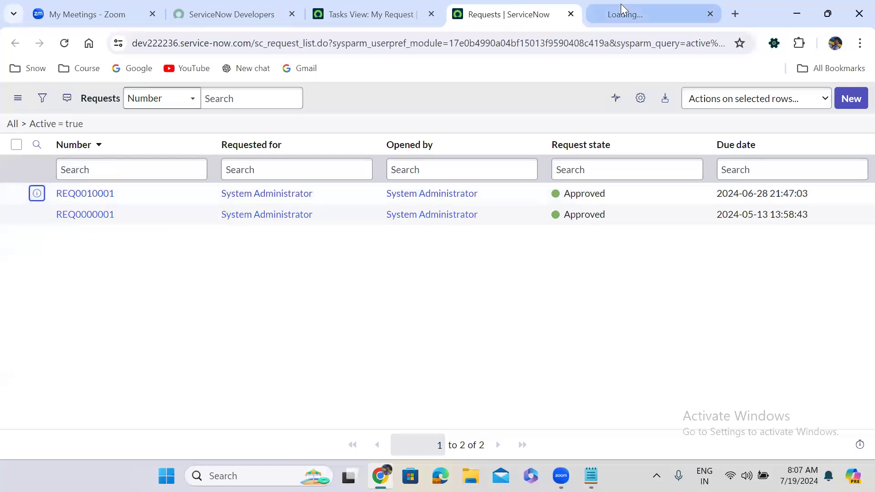
click(591, 22)
Replace the sys_id value in the request record's URL with -1 and load the blank new request form.
double_click(426, 43)
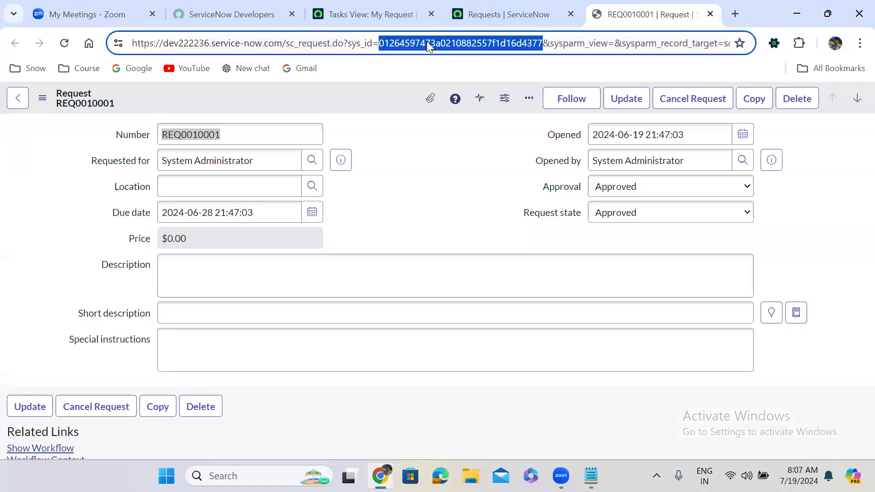
key(BackSpace)
text(-1])
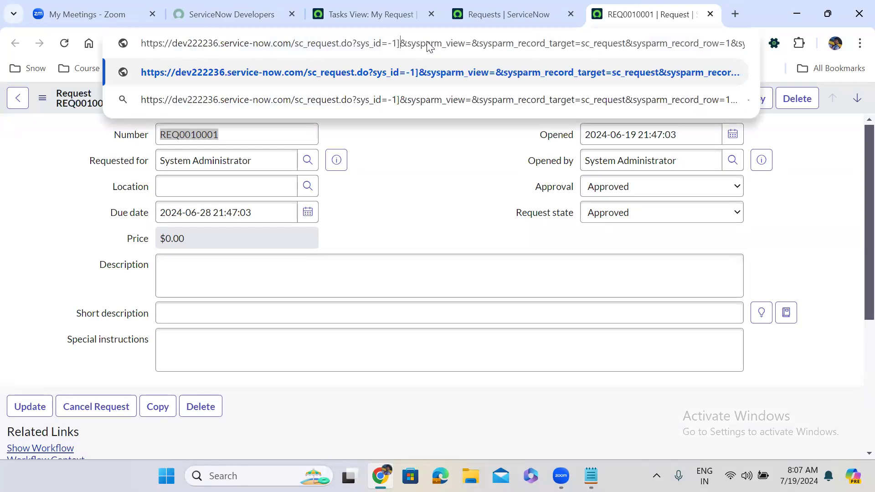
key(Return)
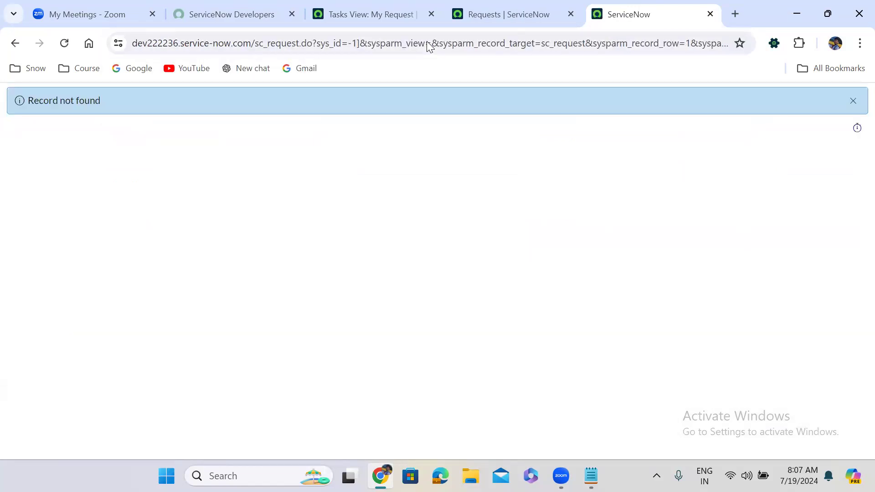
click(362, 46)
click(363, 45)
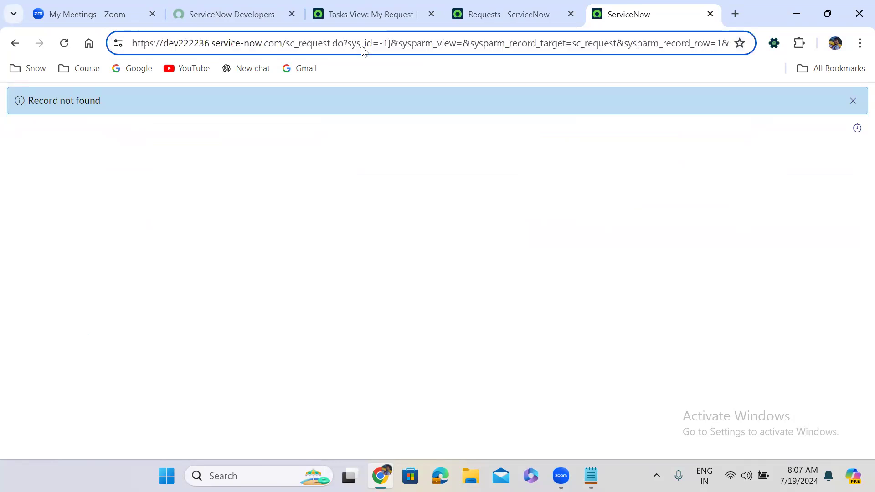
key(BackSpace)
key(Return)
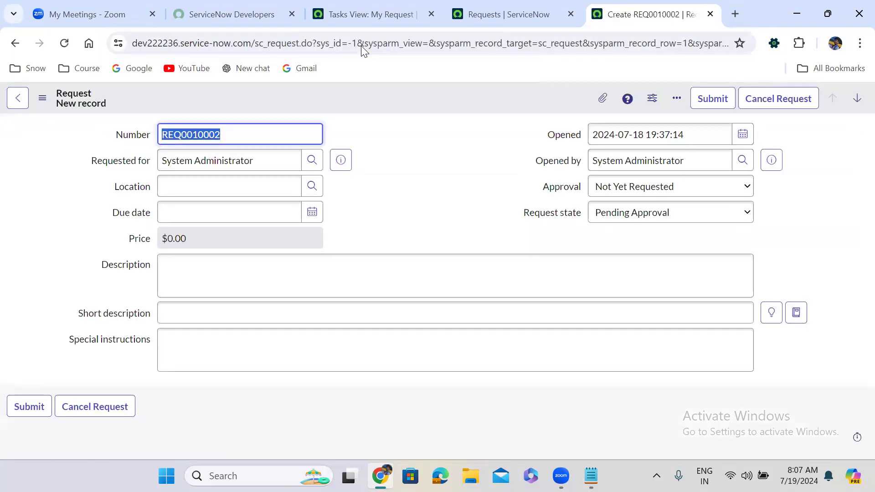
click(390, 182)
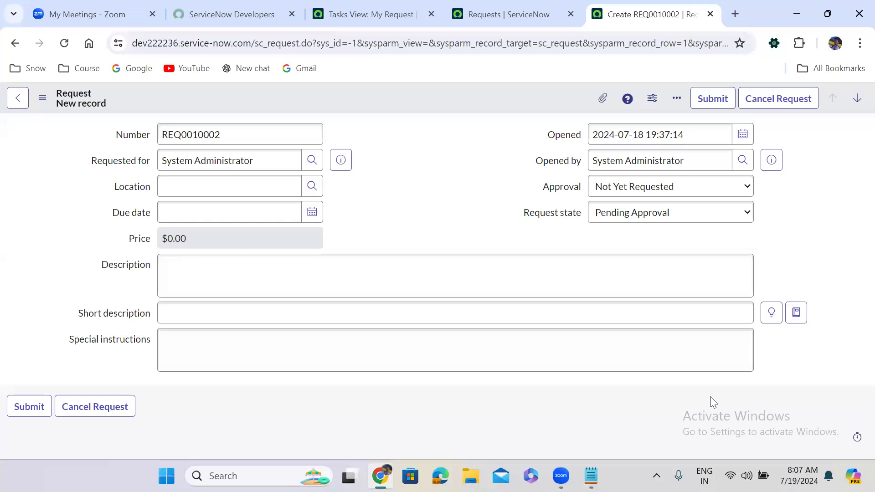
View the Service Catalog page reached by creating a new record from the Requests list, and return to the list.
click(508, 7)
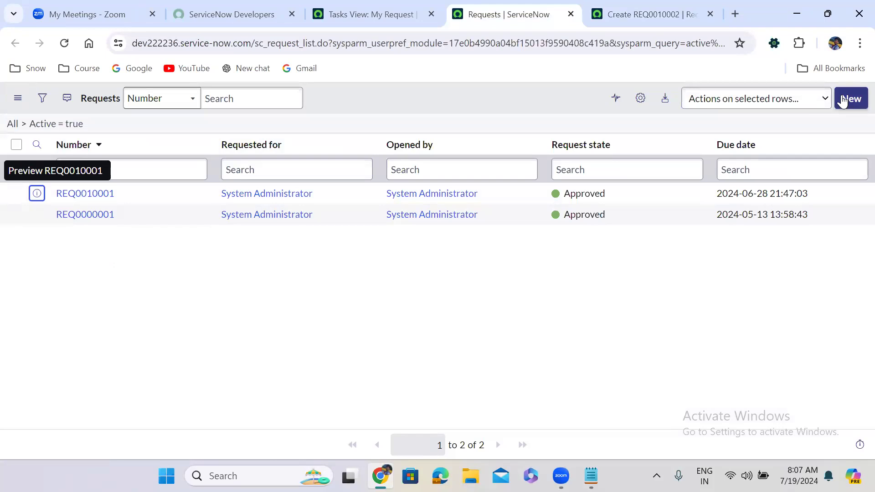
click(856, 97)
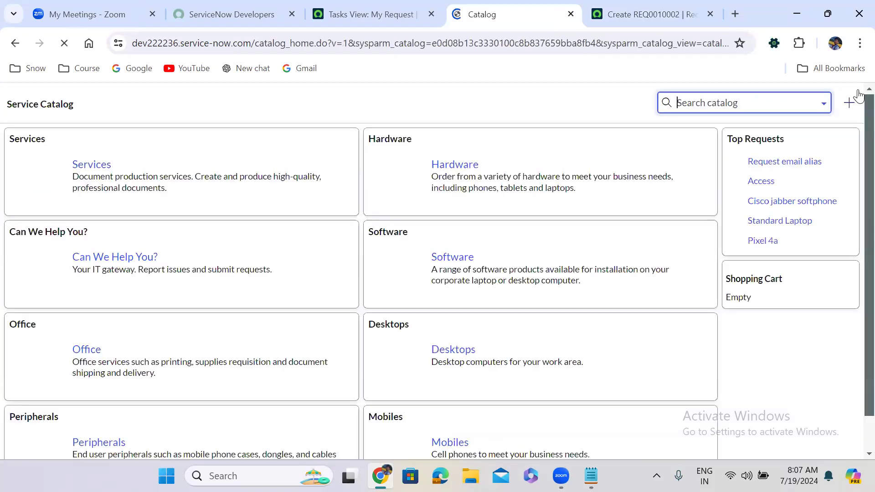
click(11, 43)
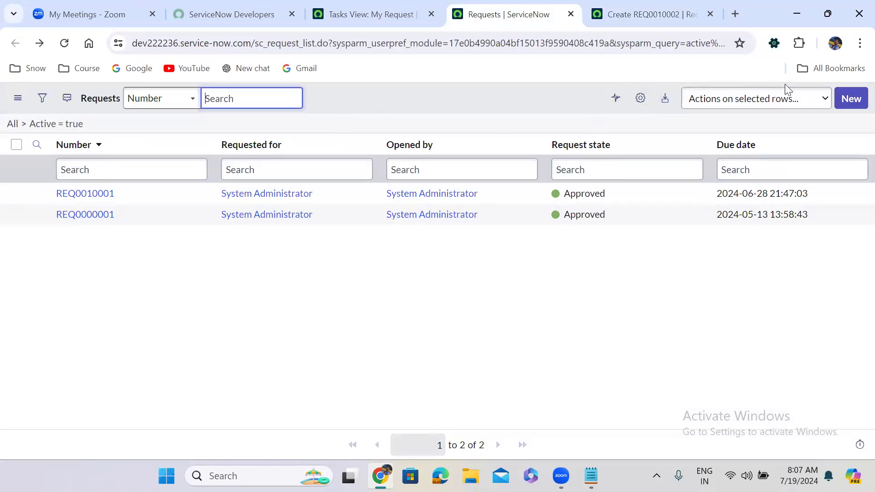
click(851, 97)
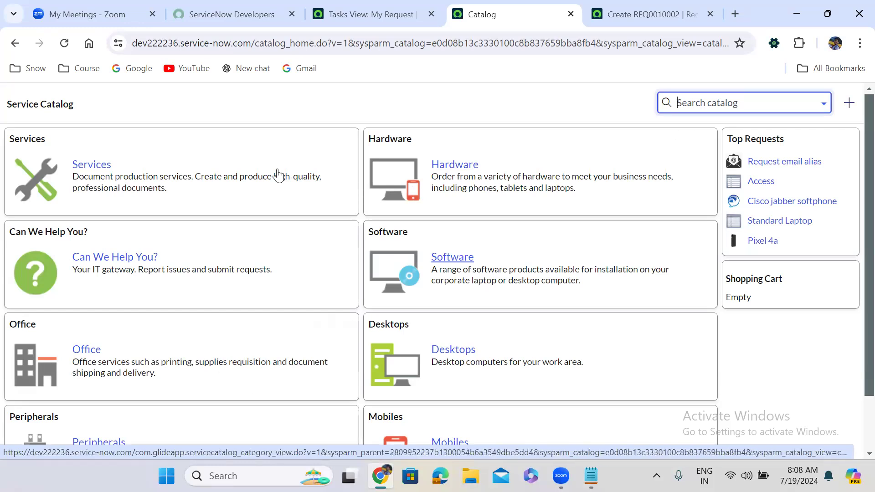
click(16, 44)
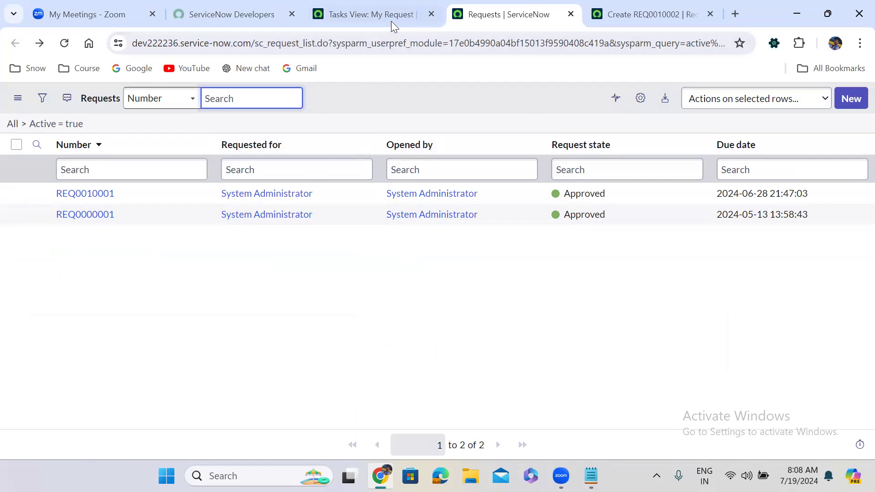
Close the Requests list and new request tabs, and open Service Catalog > Catalog Definitions > Maintain Items in a new browser tab.
click(570, 14)
click(571, 14)
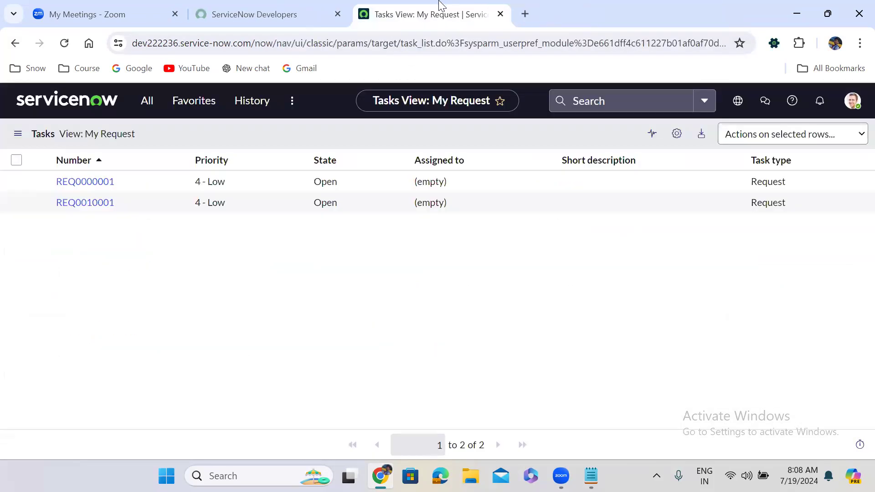
click(145, 101)
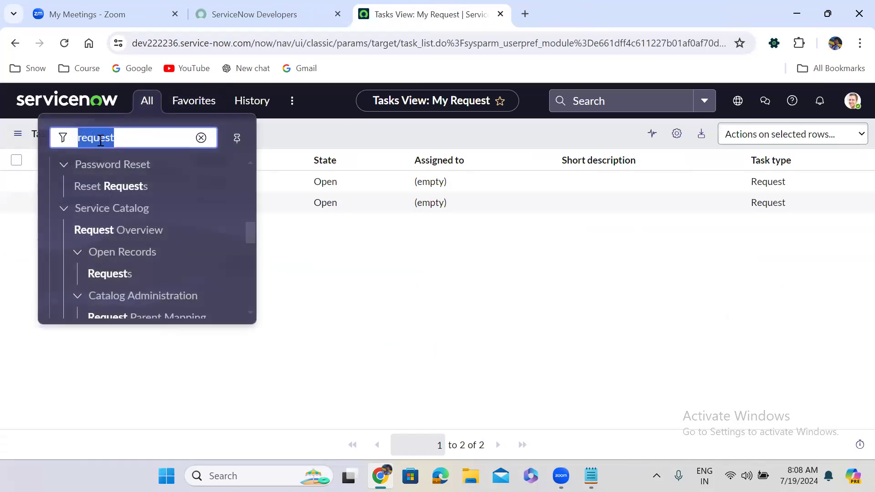
text(mai)
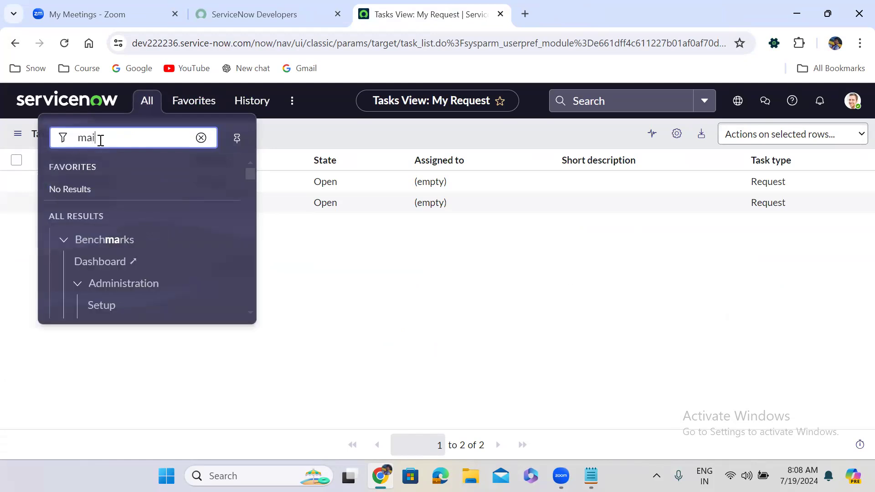
text(ntain )
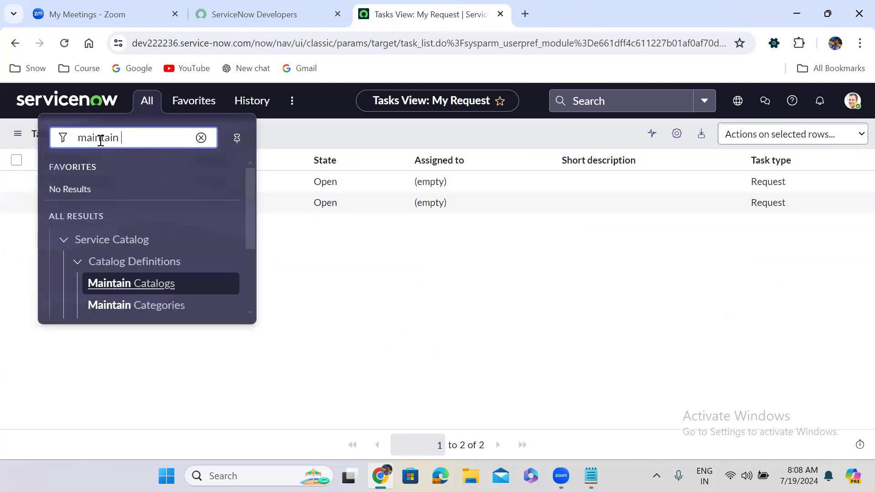
text(items)
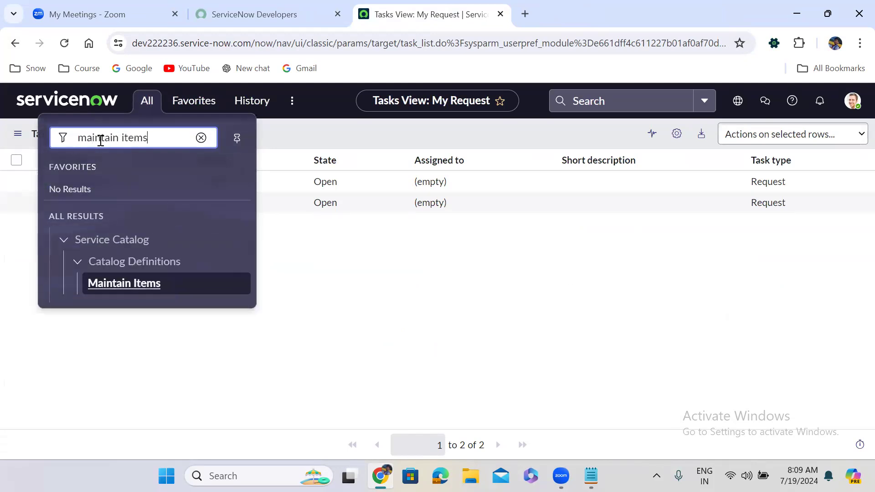
right_click(127, 284)
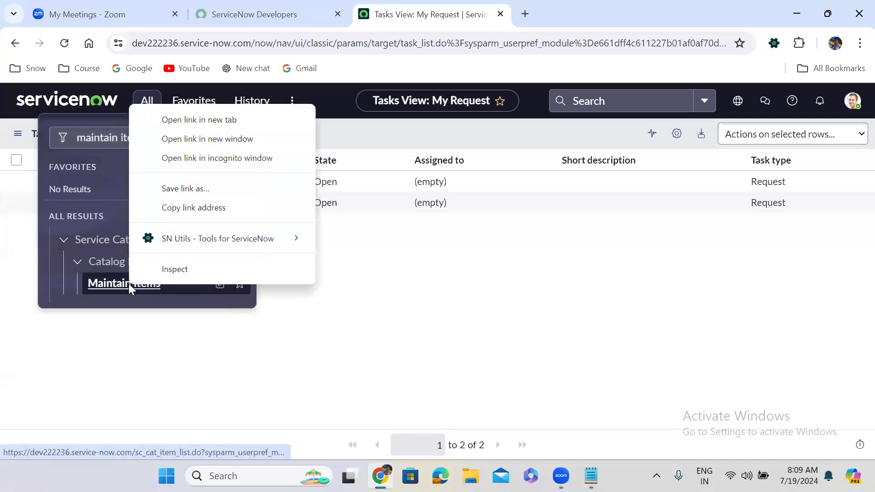
click(208, 123)
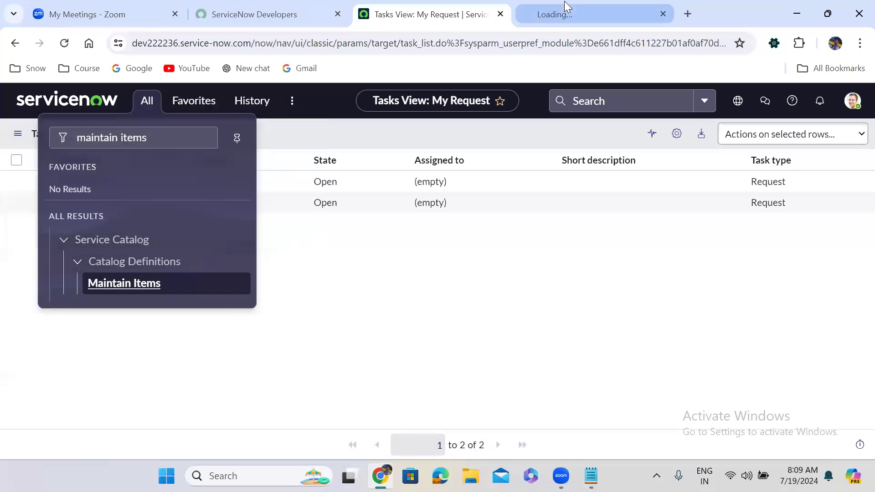
click(565, 3)
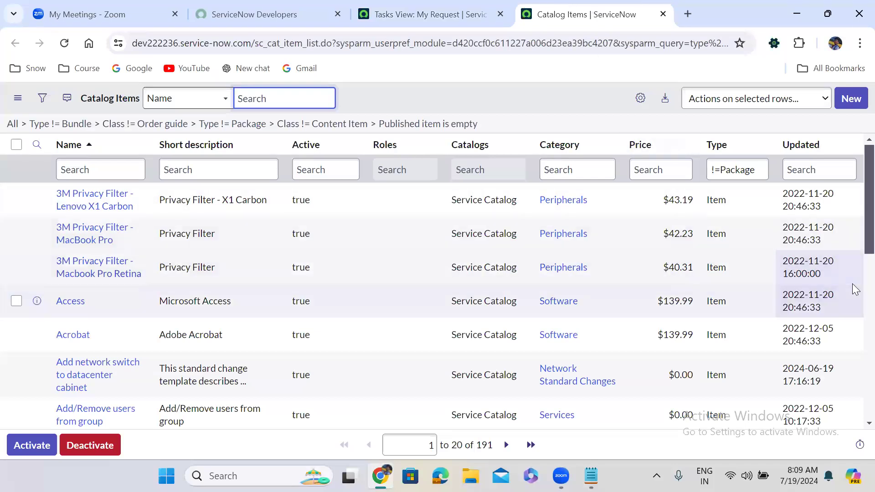
Look through the Catalog Items list, and start a new catalog item record with its Name field ready for entry.
scroll(855, 279, down, 1)
scroll(855, 279, down, 5)
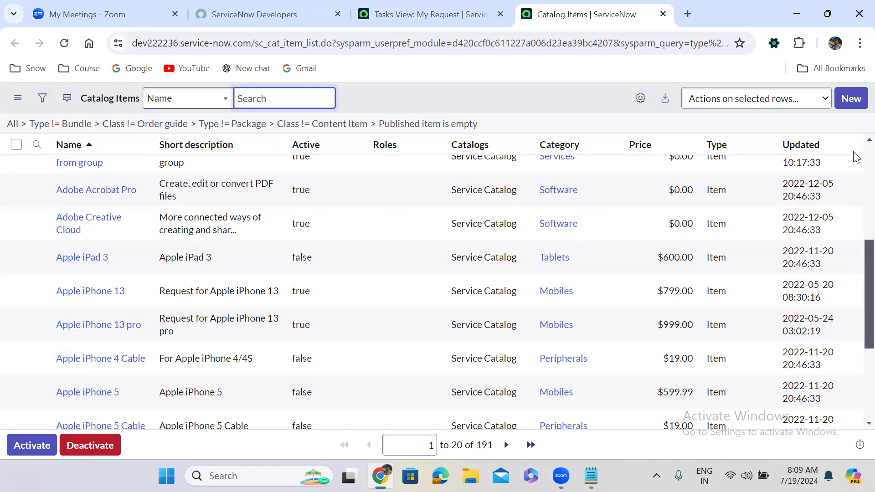
scroll(856, 157, up, 6)
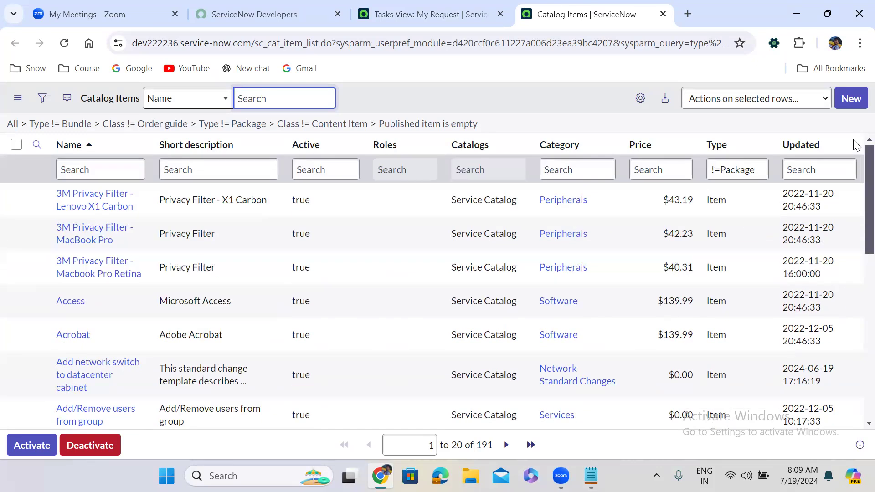
click(851, 99)
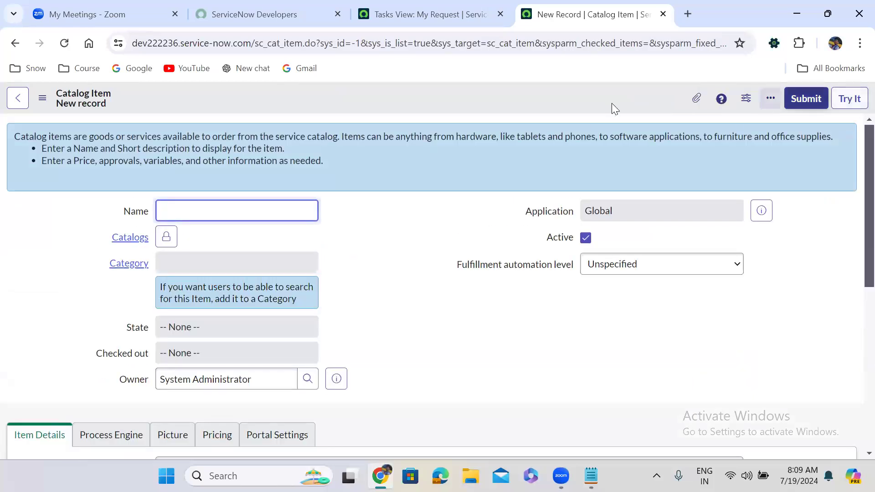
click(376, 228)
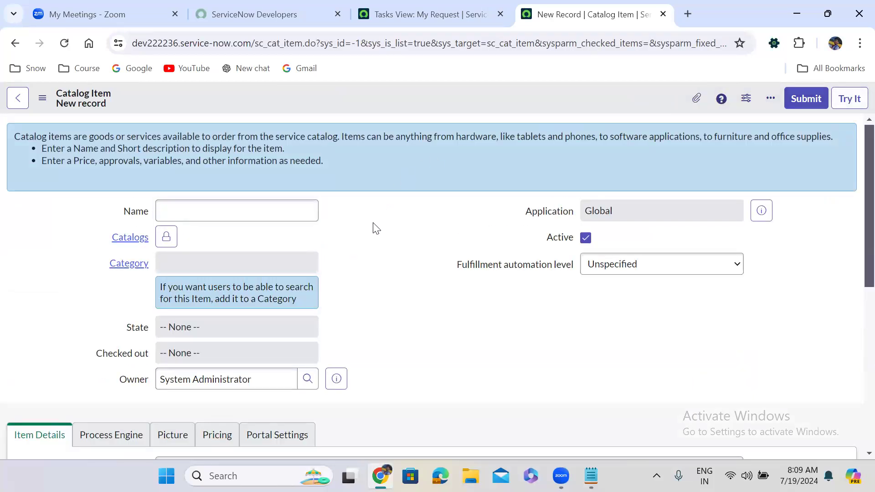
click(192, 211)
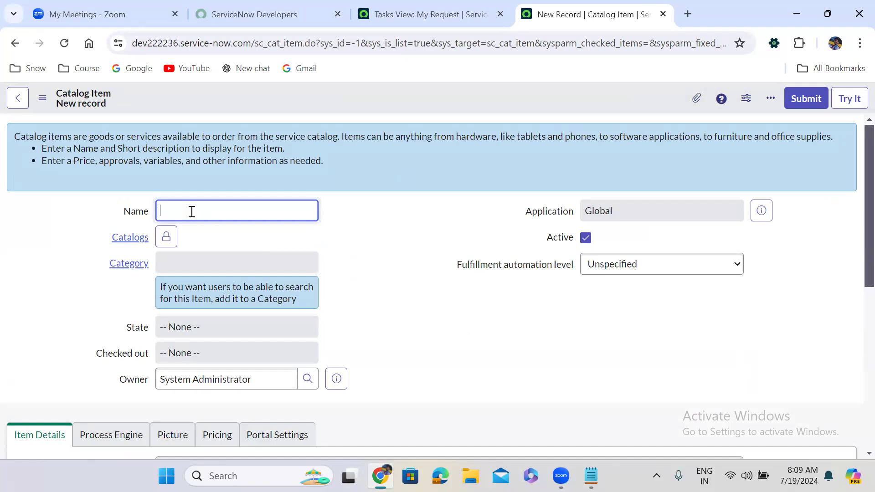
text(Re)
key(BackSpace)
text(Request Lap)
key(BackSpace)
key(BackSpace)
key(BackSpace)
key(BackSpace)
key(BackSpace)
key(BackSpace)
key(BackSpace)
key(BackSpace)
key(BackSpace)
key(BackSpace)
key(BackSpace)
text(E)
key(BackSpace)
Name the new catalog item "Resignation Form".
text(Resignation Form)
click(396, 295)
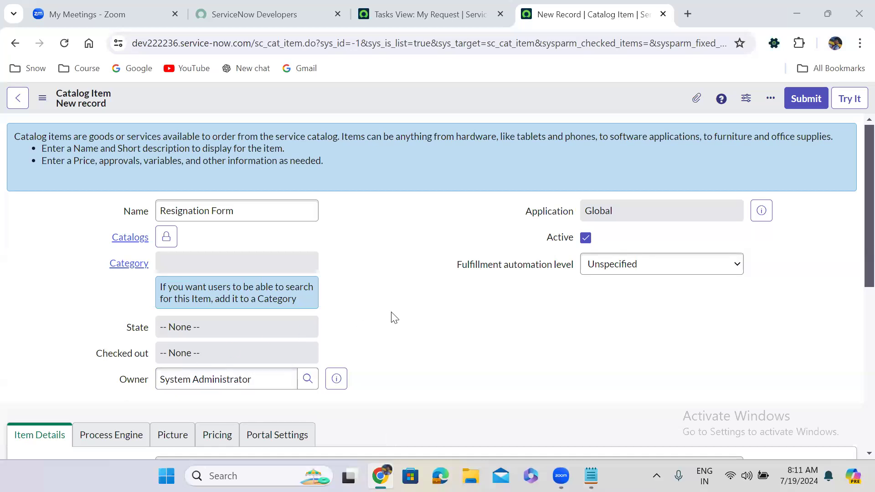
Add Service Catalog to the item's Catalogs field and lock the field again.
scroll(394, 318, down, 1)
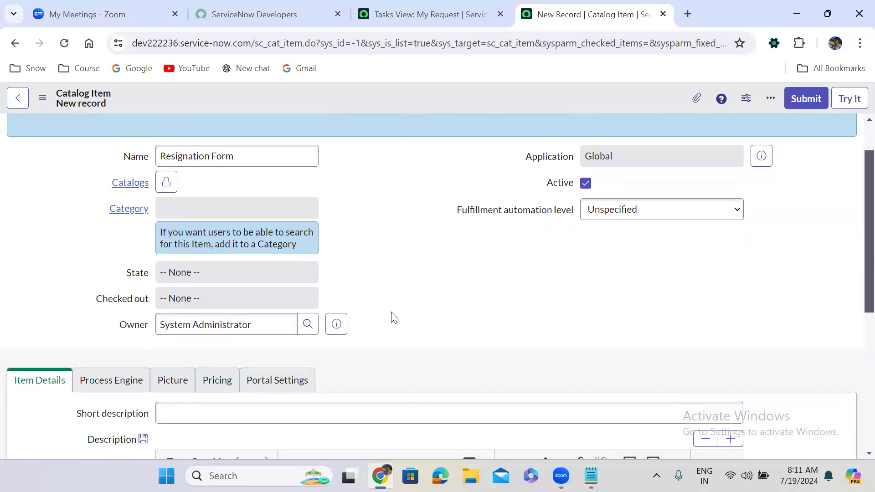
click(166, 182)
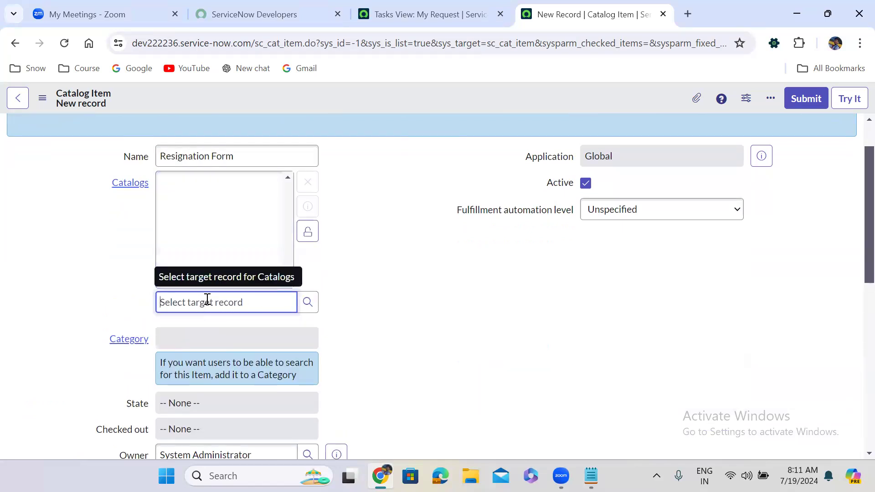
text(service)
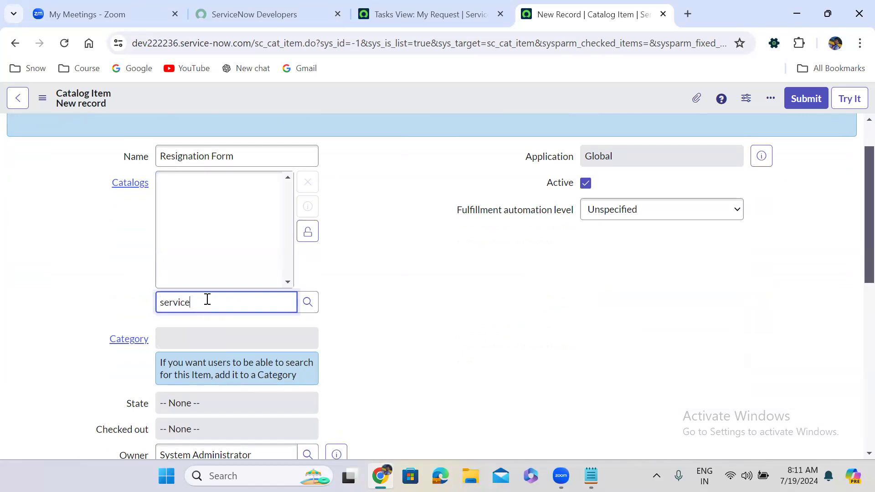
click(215, 321)
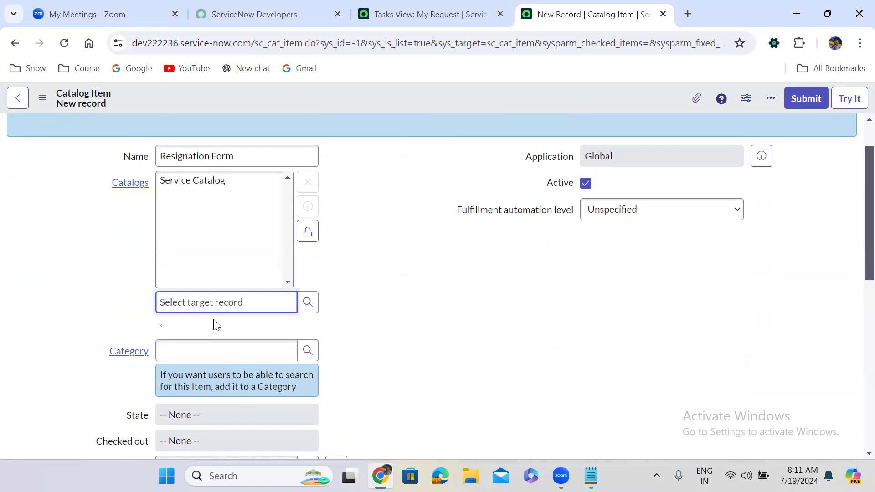
click(305, 235)
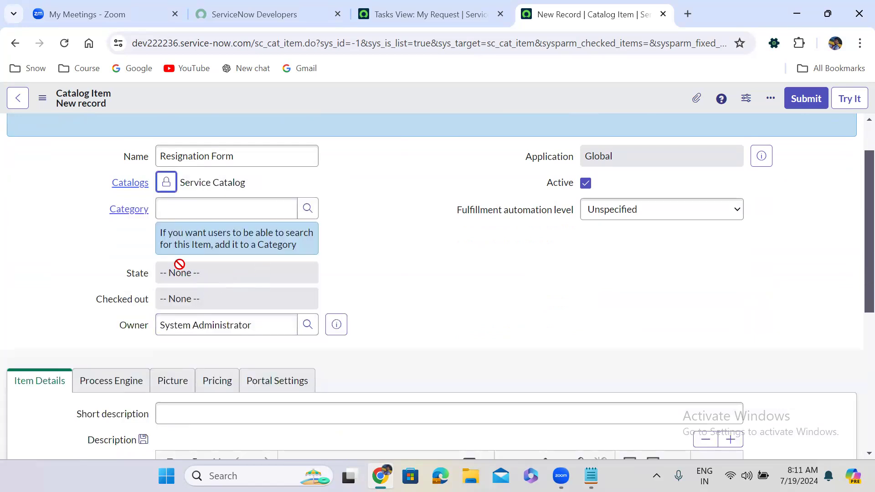
Set the catalog item's category to Services from the Service Catalog.
click(279, 205)
text(servu)
key(BackSpace)
text(i)
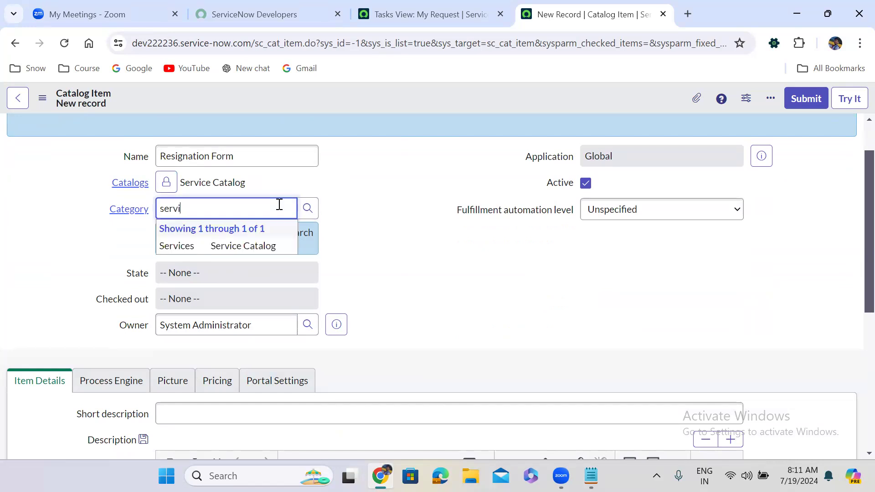
click(256, 246)
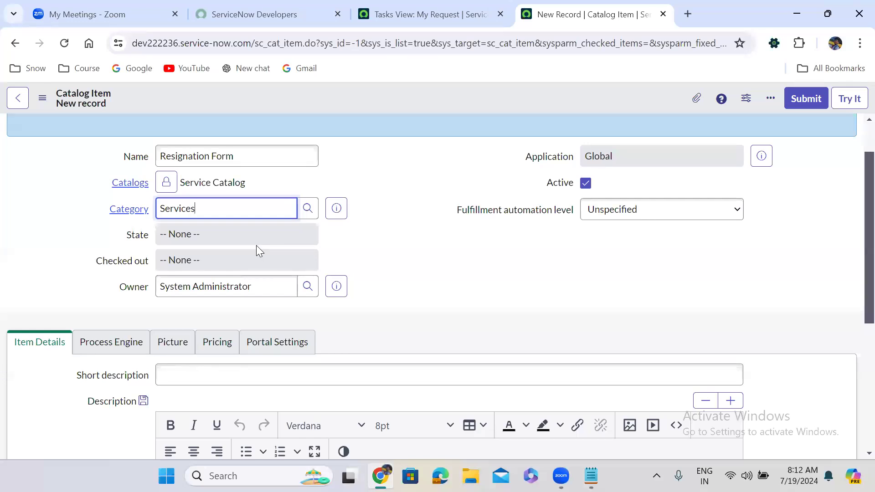
click(387, 269)
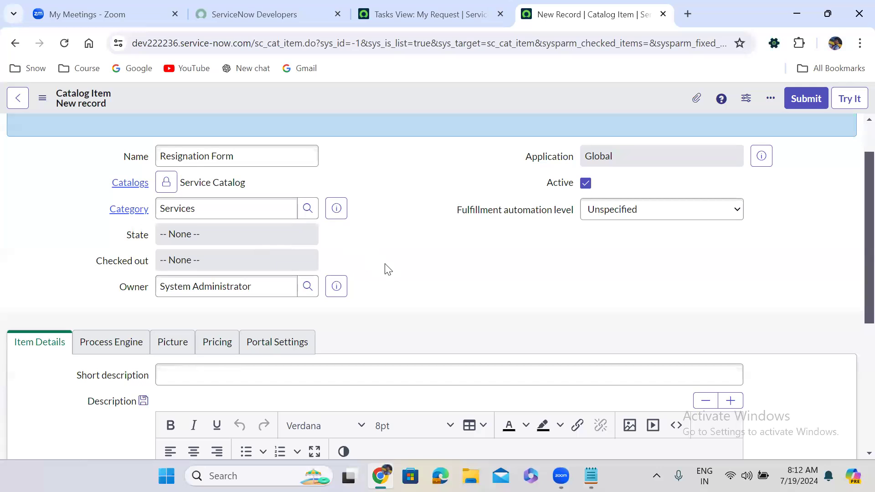
Enter "Employee resignation Form" as the catalog item's short description.
scroll(387, 269, down, 2)
click(164, 266)
text(Emp)
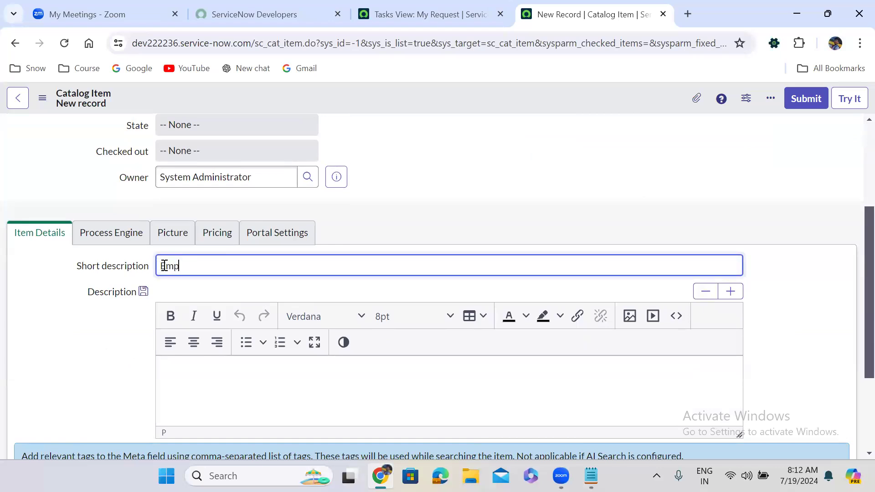
text(loyee resignation Form)
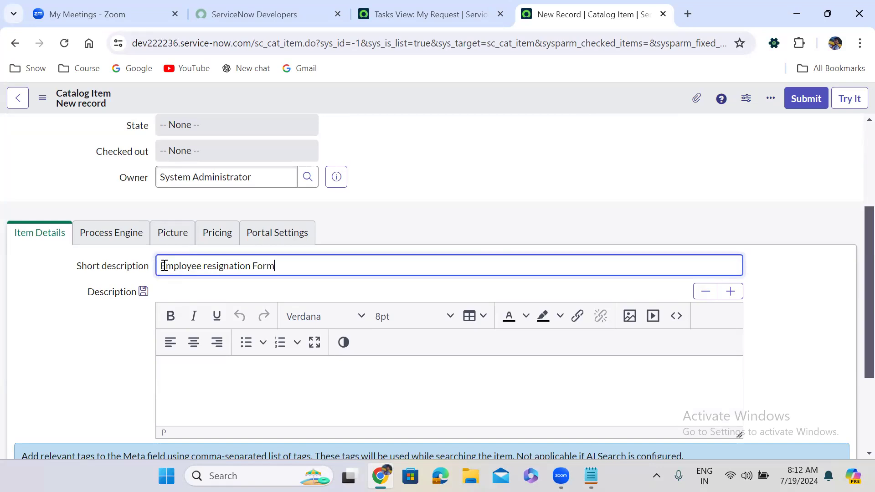
Copy the short description text "Employee resignation Form" into the Description field.
triple_click(233, 265)
key(ctrl+c)
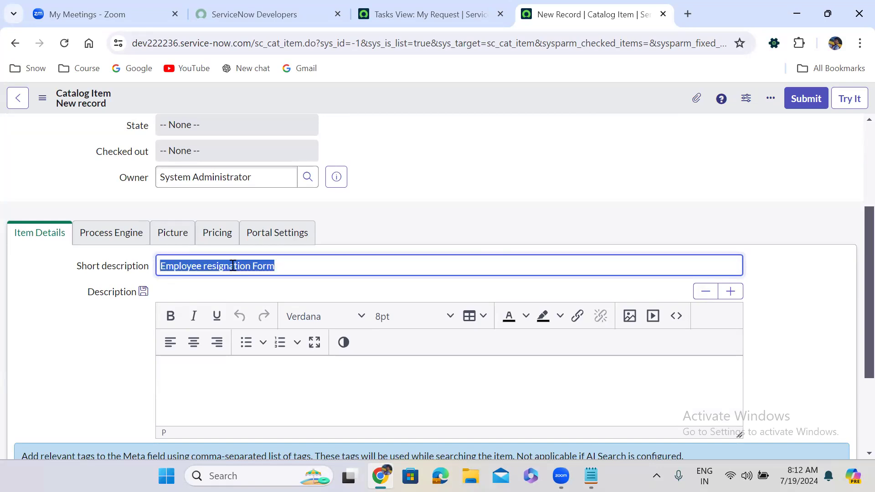
click(264, 384)
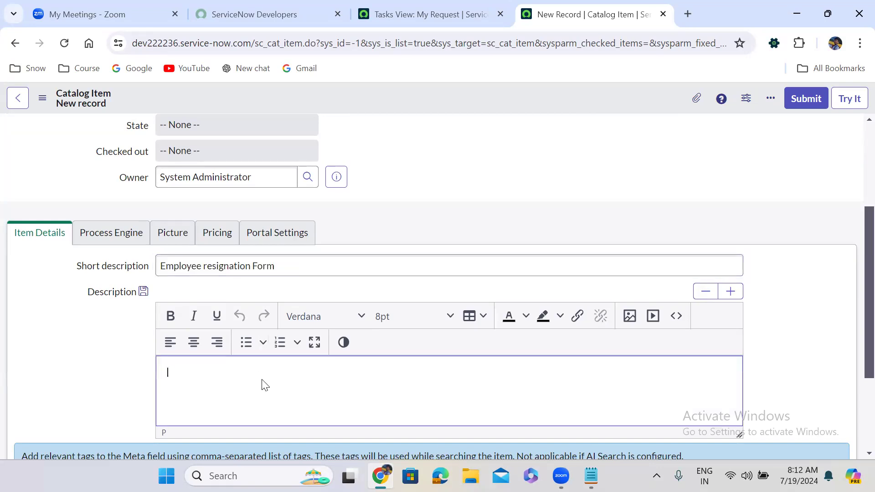
key(ctrl+v)
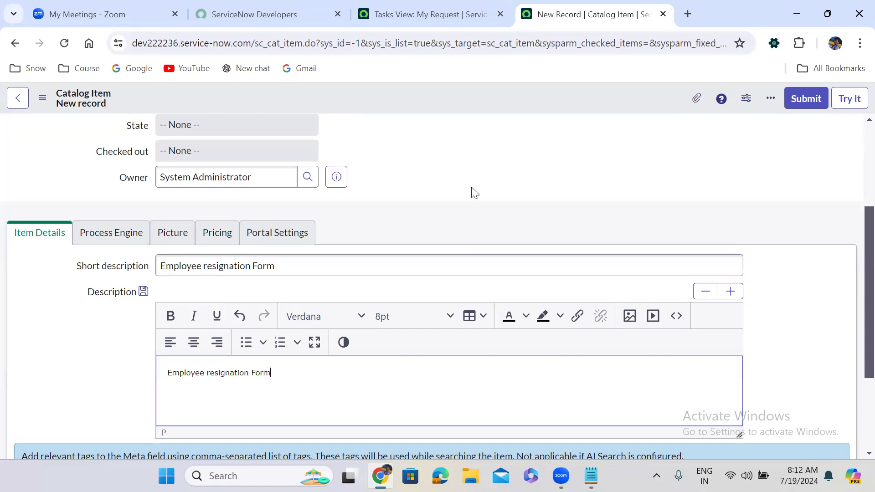
click(419, 219)
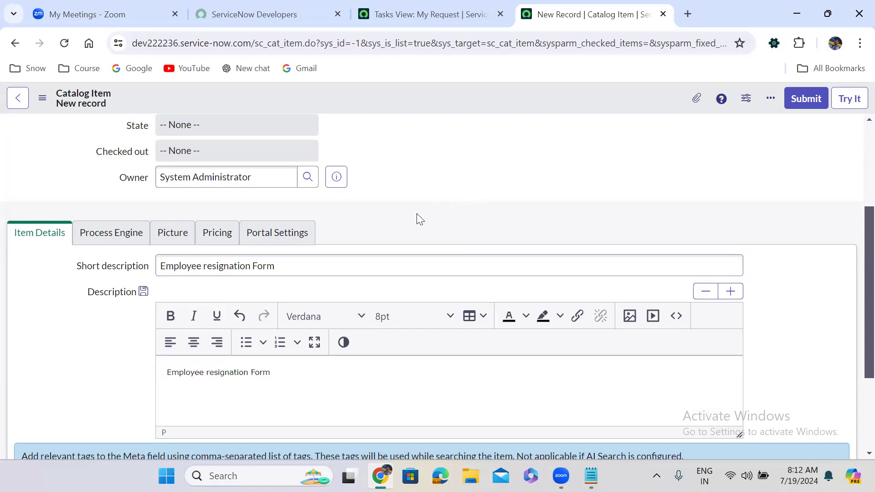
Check the completed catalog item form and save the record while staying on it.
scroll(419, 219, down, 3)
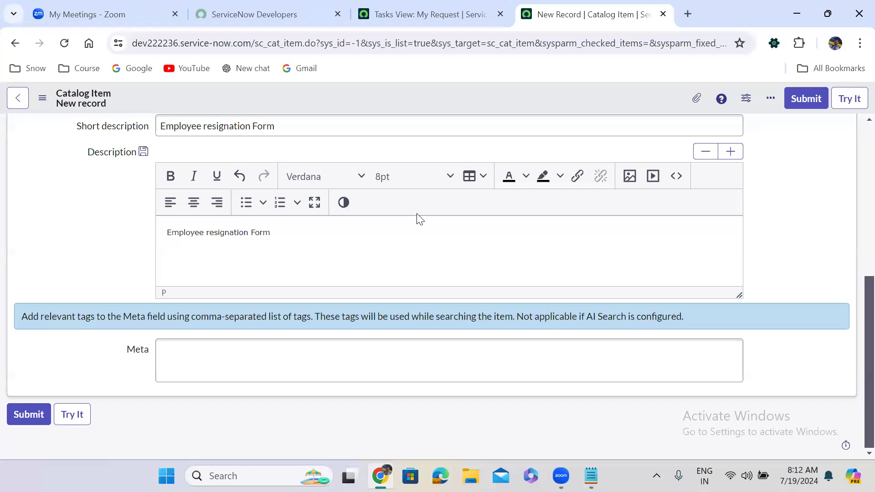
scroll(418, 219, up, 6)
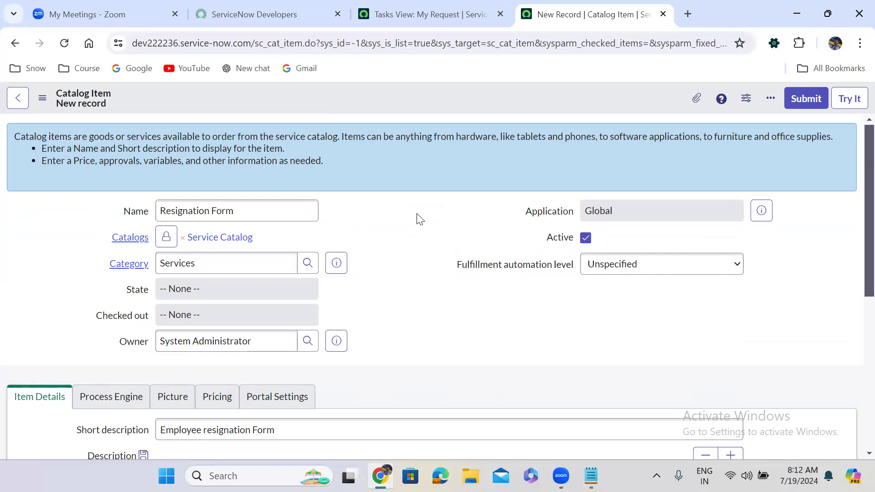
right_click(394, 99)
click(420, 106)
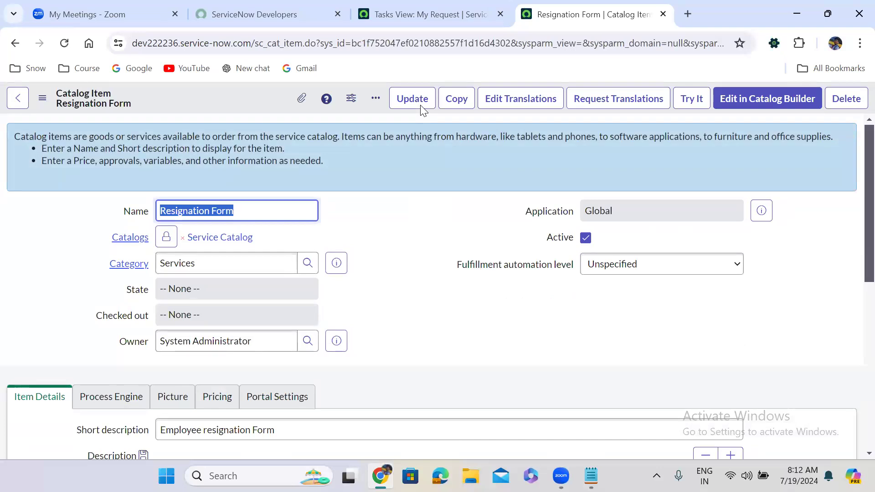
Review the saved Resignation Form record, including its related links, Variables related list and item details.
click(379, 235)
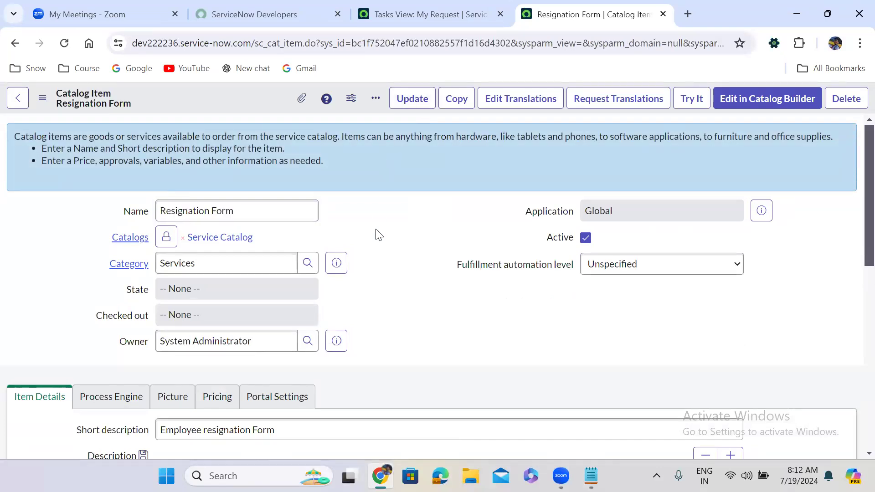
scroll(378, 234, down, 10)
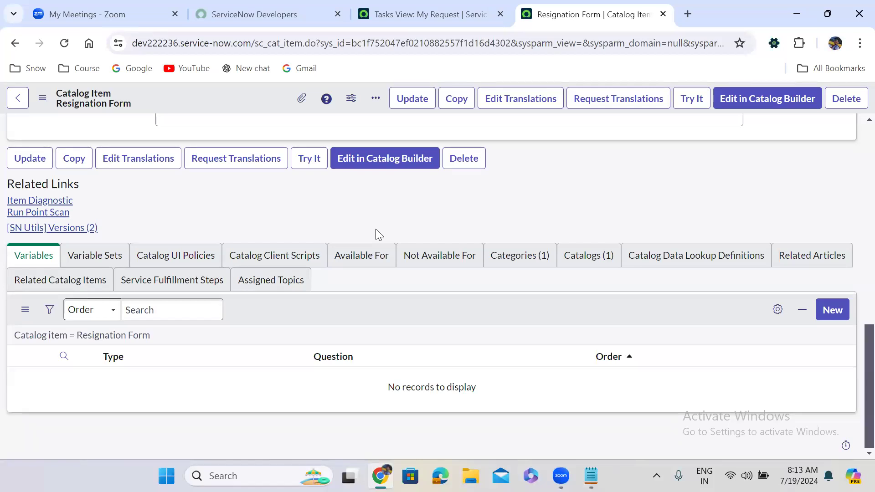
scroll(376, 231, up, 10)
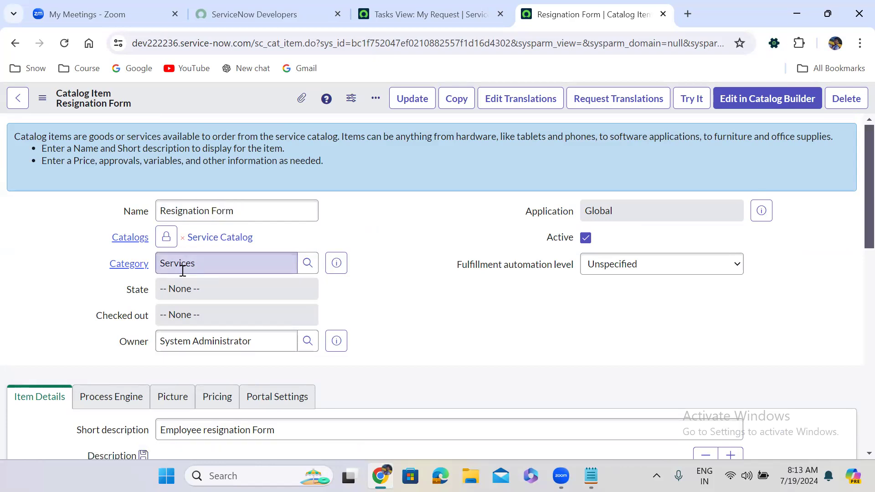
scroll(373, 319, down, 4)
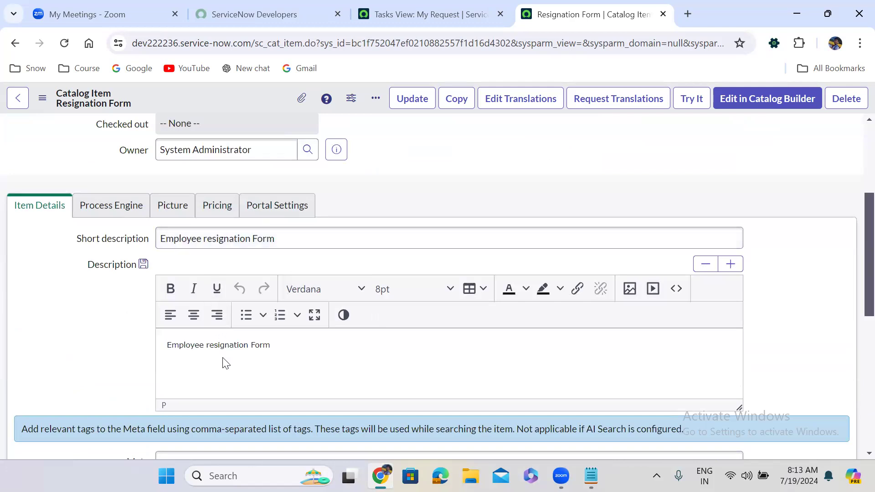
Look through the Resignation Form's related lists, from Variables and Variable Sets to Service Fulfillment Steps and Assigned Topics.
scroll(75, 356, down, 8)
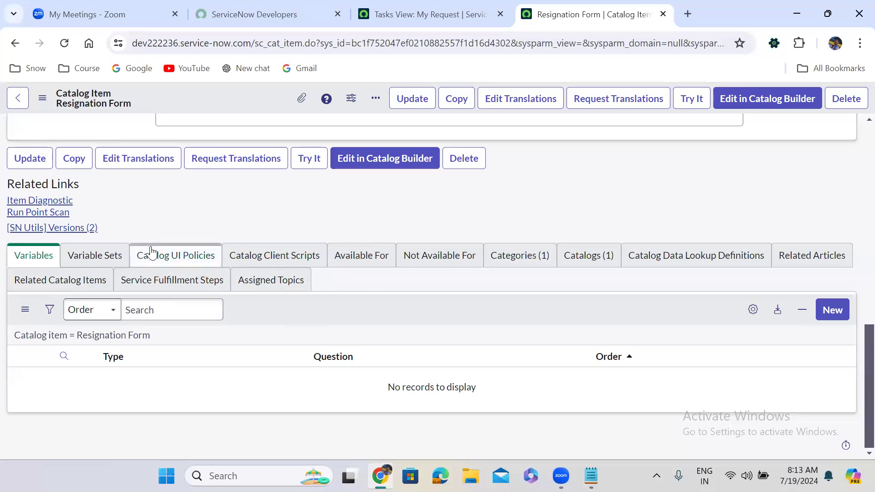
click(138, 262)
click(27, 257)
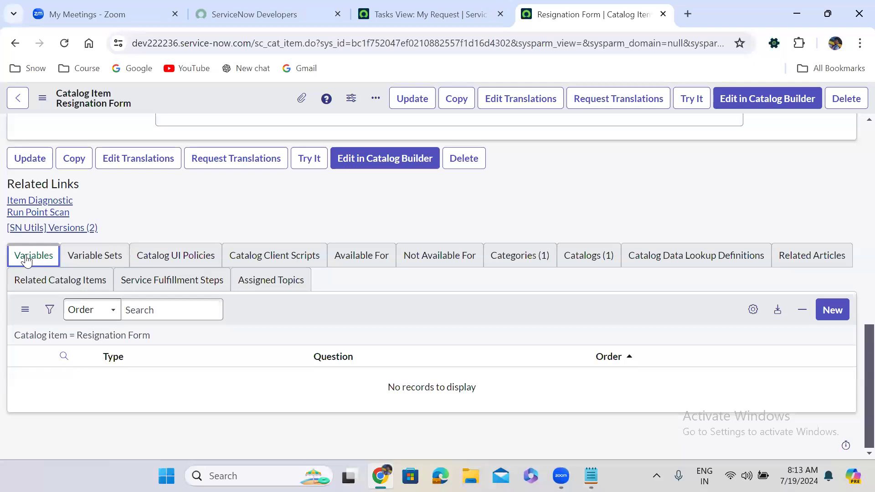
click(111, 257)
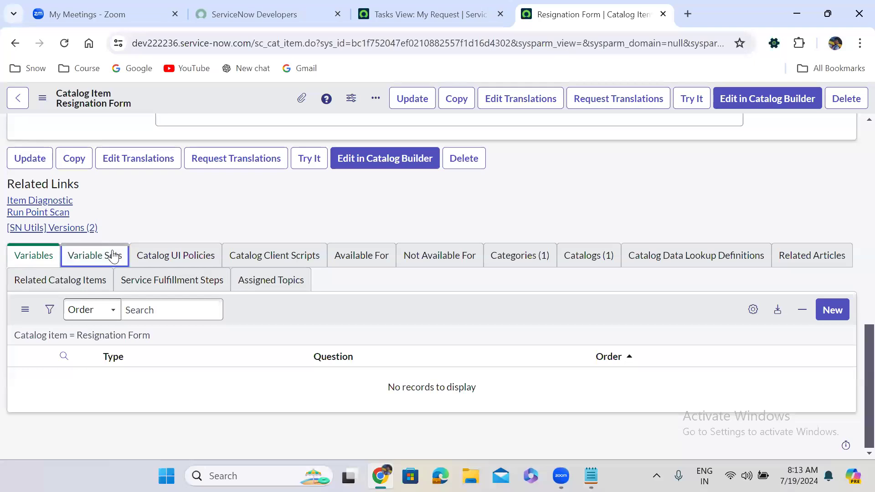
click(176, 258)
click(276, 259)
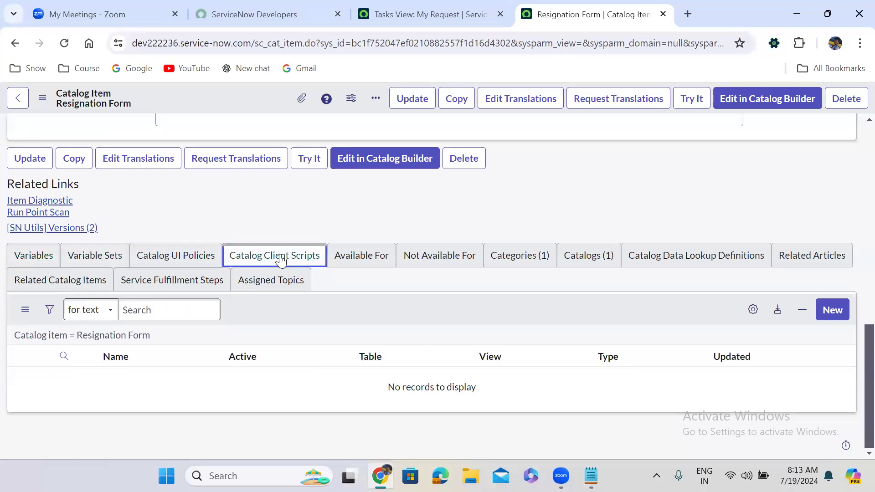
click(380, 264)
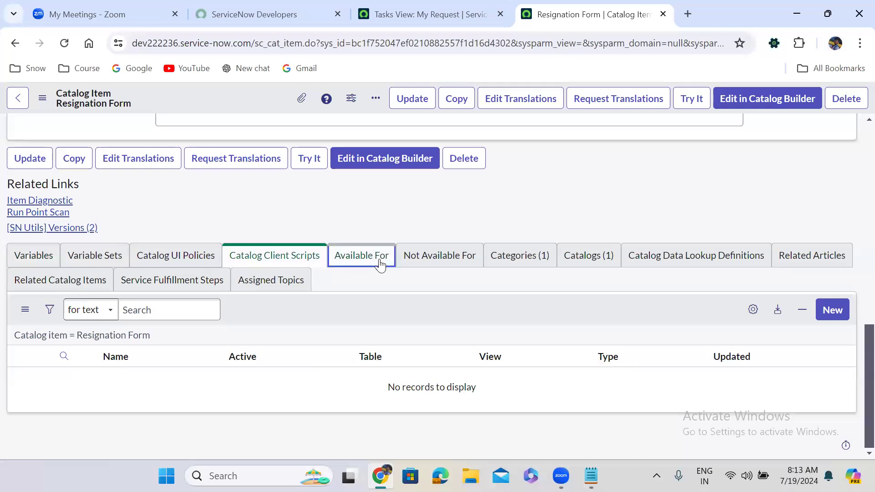
click(453, 262)
click(514, 258)
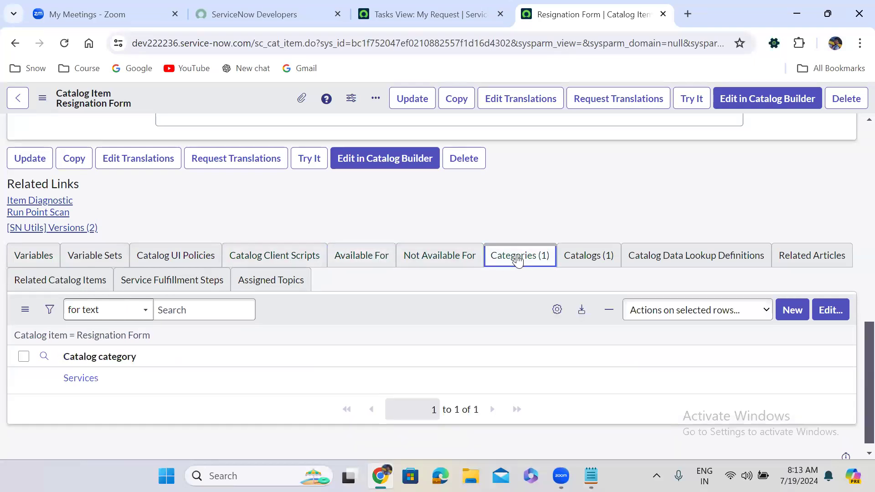
click(585, 259)
click(673, 266)
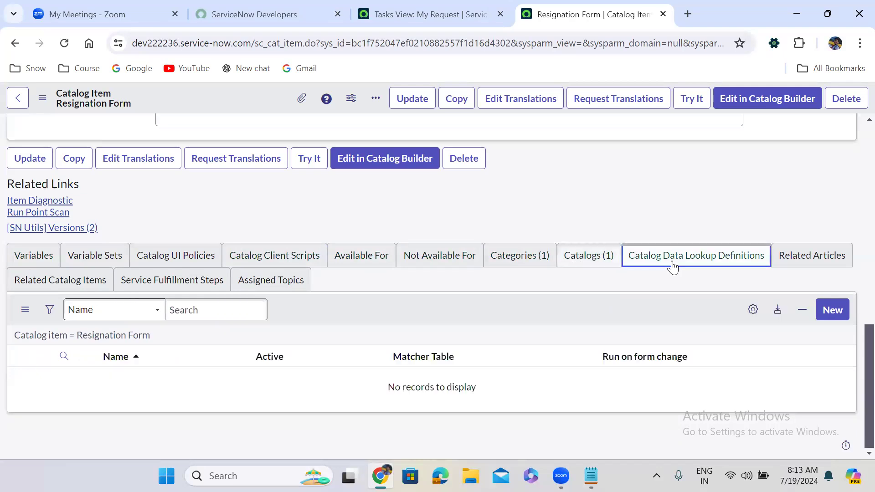
click(805, 269)
click(89, 285)
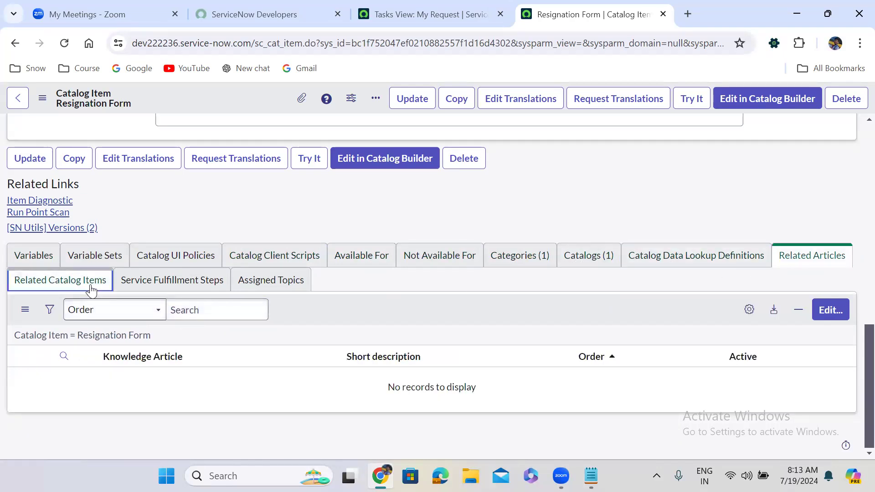
click(221, 287)
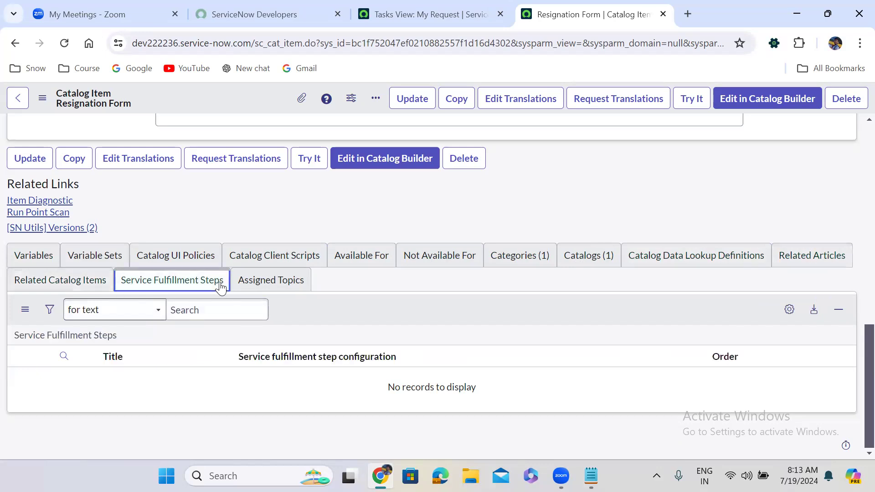
click(275, 288)
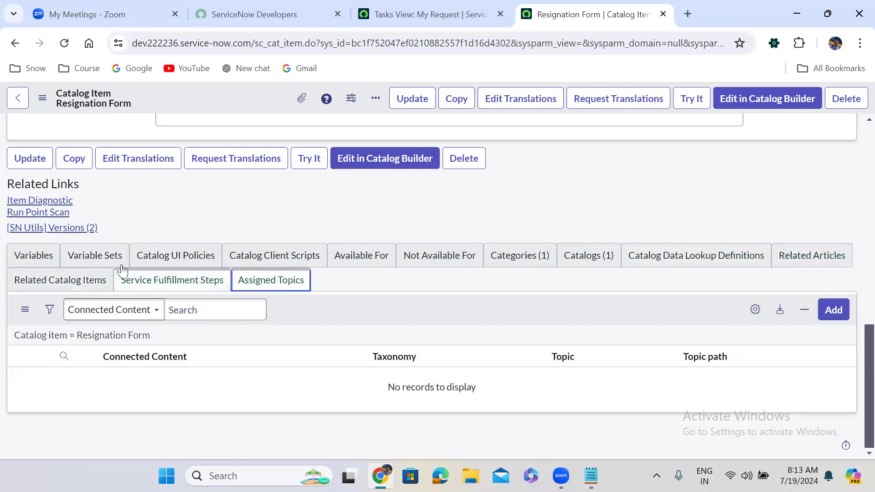
Start a new variable for the Resignation Form with type Reference and order 100.
click(49, 260)
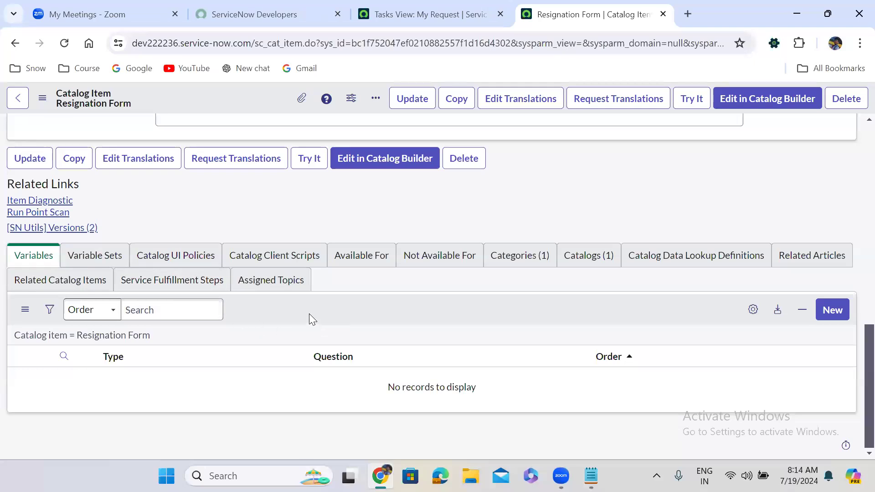
click(836, 308)
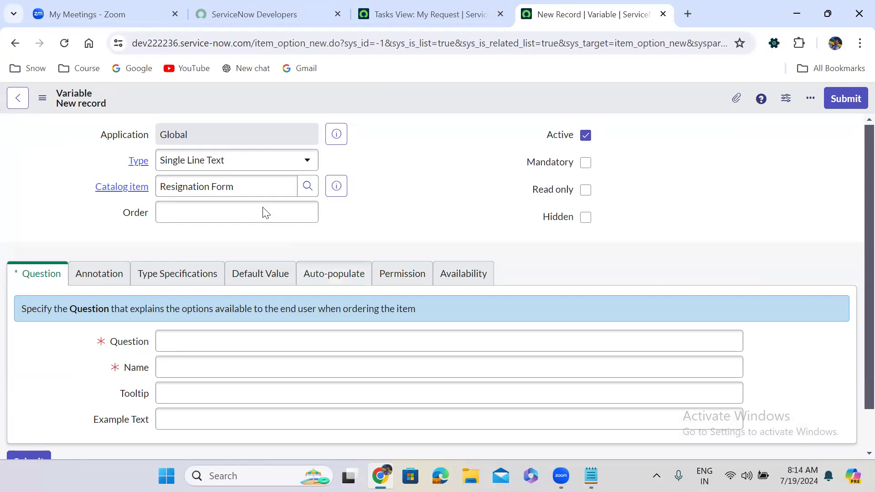
click(221, 168)
text(refe)
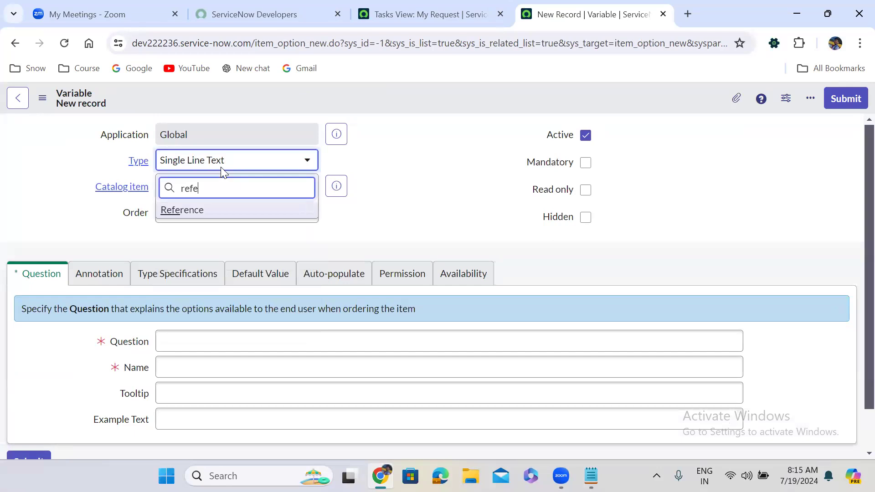
click(216, 215)
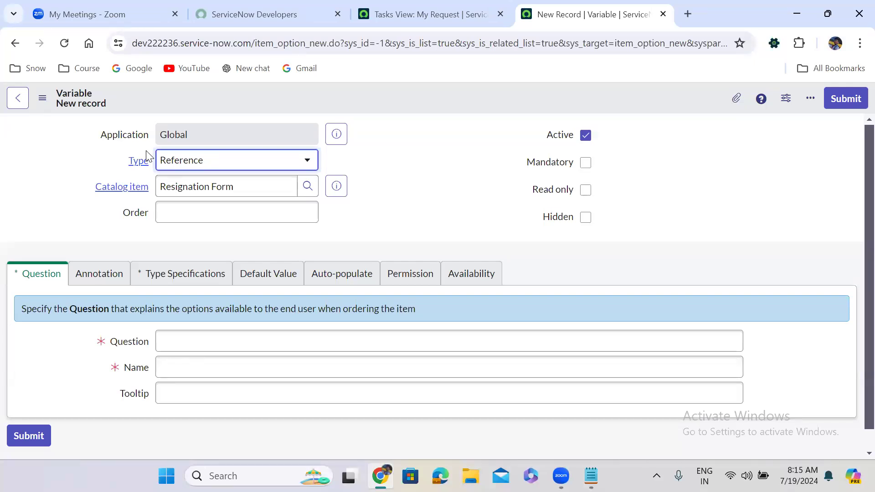
click(190, 209)
text(1)
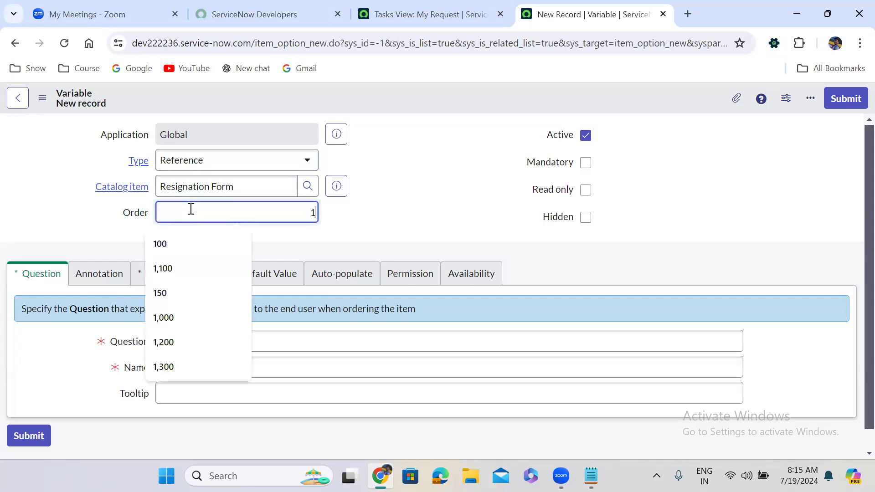
text(00)
click(313, 238)
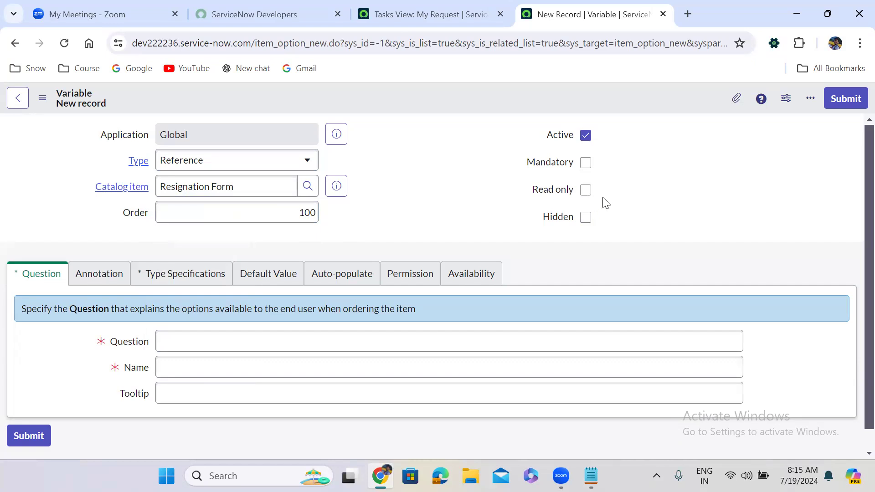
Enter "Requested By" as the variable's question and make the variable read-only instead of mandatory.
click(586, 163)
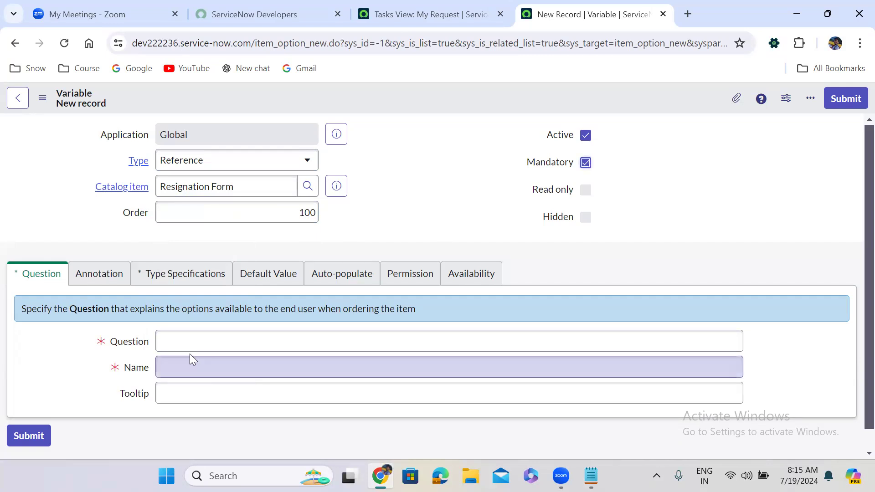
click(181, 337)
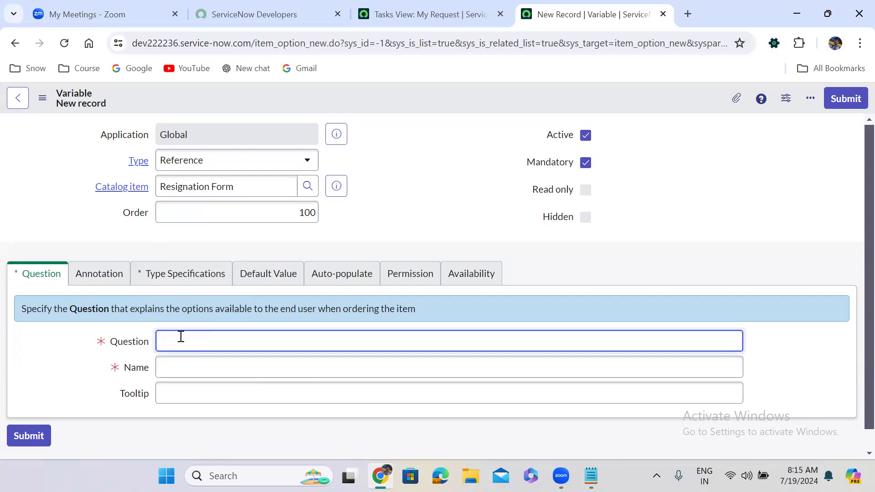
text(Requested By)
click(541, 279)
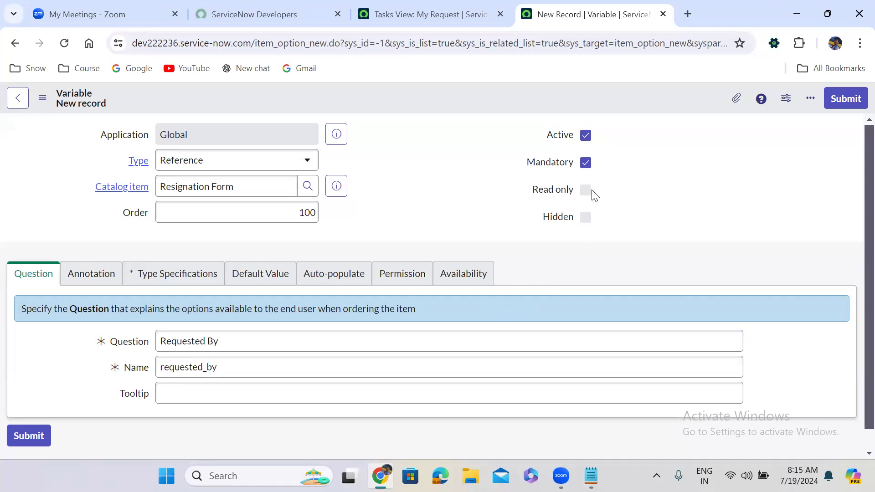
click(586, 164)
click(586, 190)
Set the variable's reference table to User [sys_user] in its type specifications.
click(195, 276)
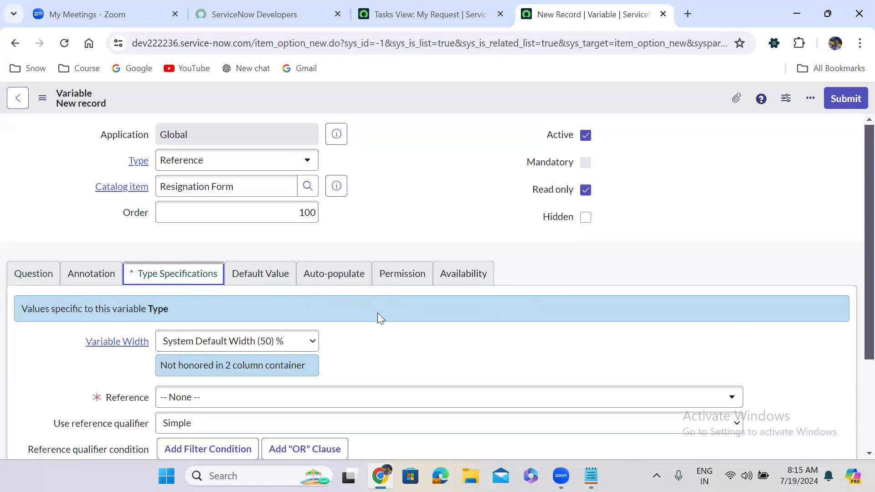
scroll(382, 315, down, 3)
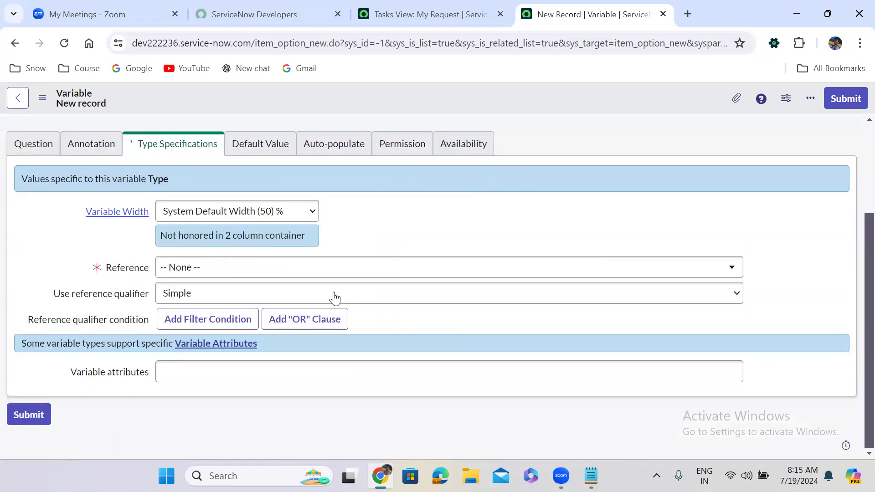
click(236, 274)
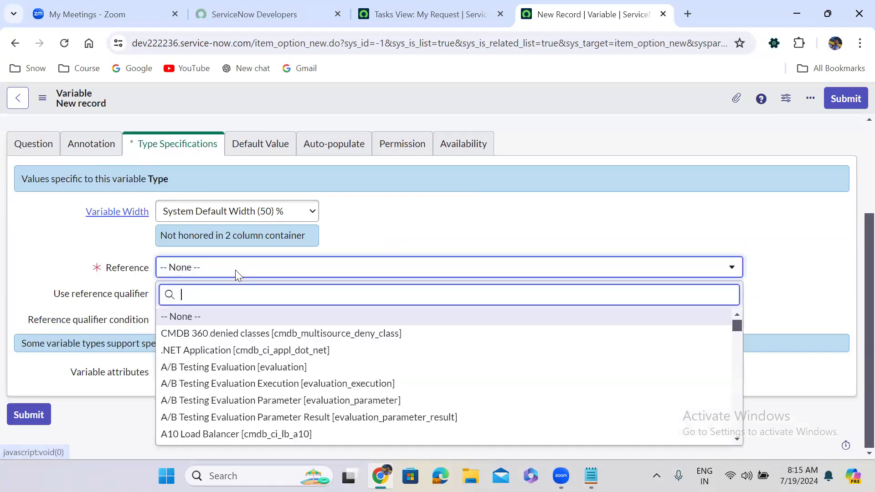
text(sys)
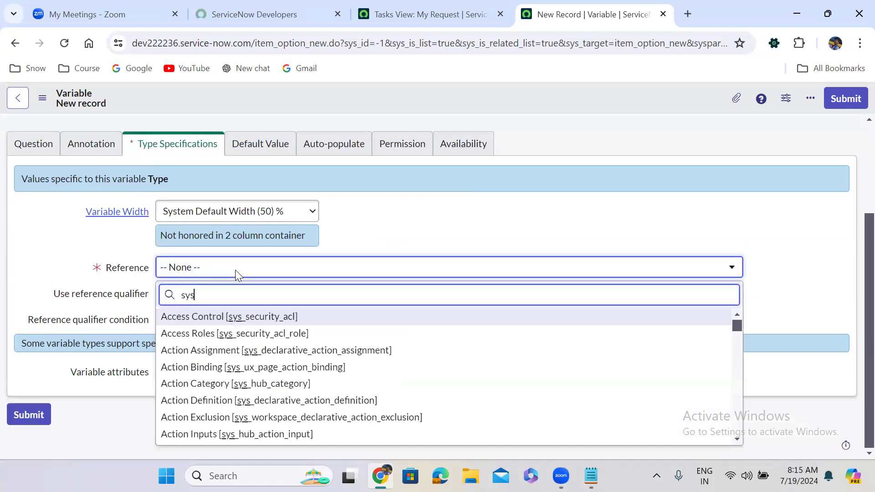
text(_user)
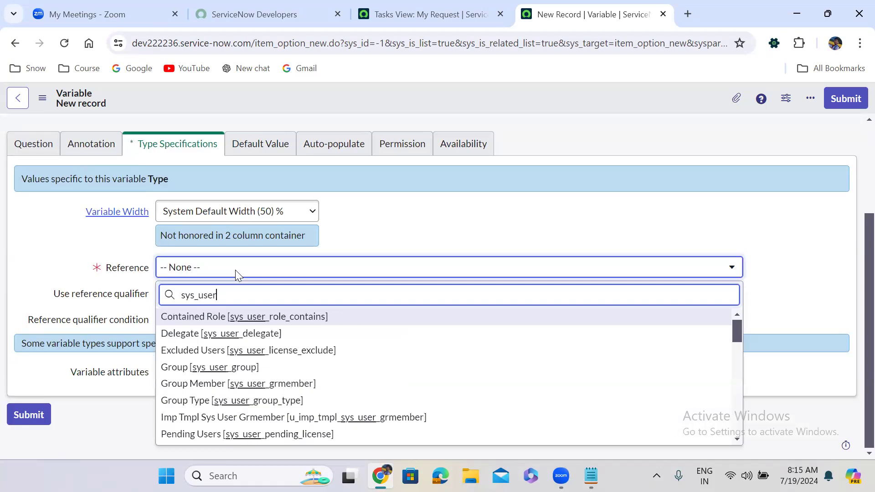
text(])
key(Down)
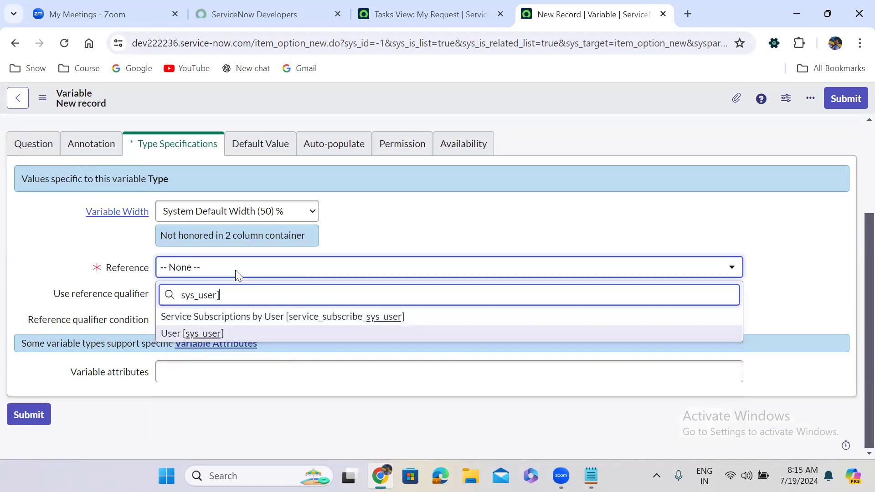
key(Return)
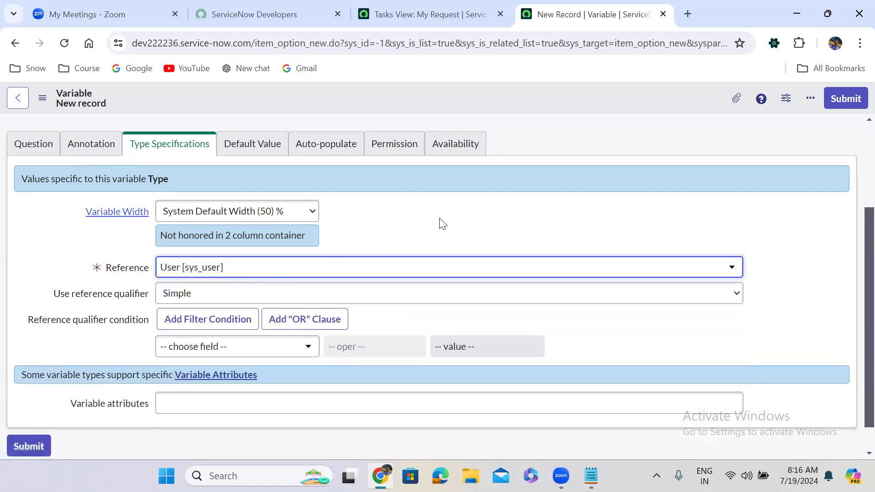
click(428, 208)
Set the variable's default value to javascript:gs.getUserID().
scroll(431, 213, down, 1)
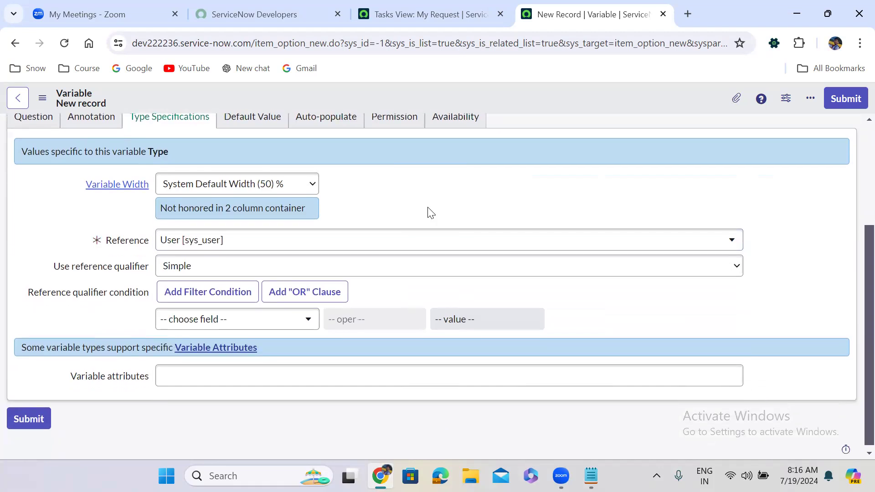
scroll(431, 213, up, 1)
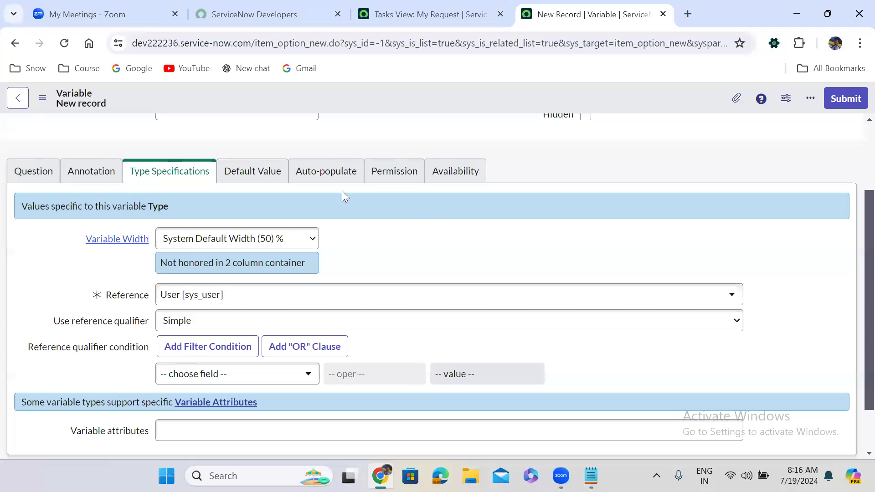
click(250, 182)
click(197, 353)
text(java)
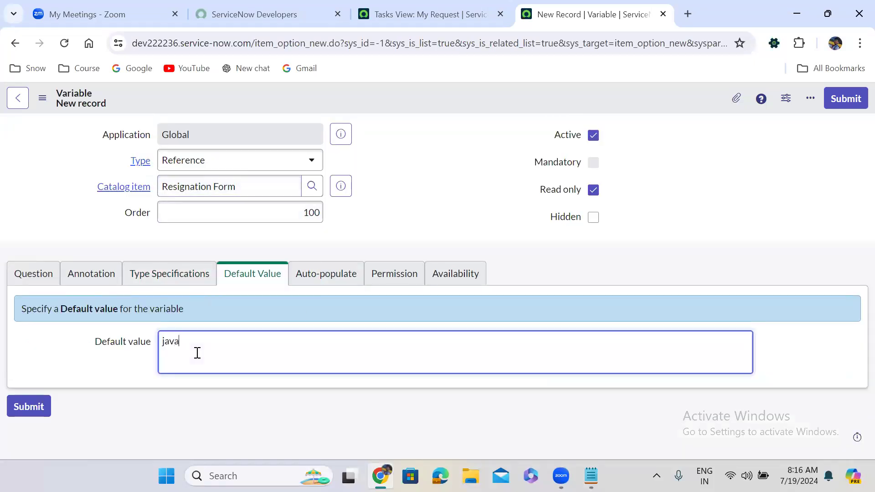
text(script:gs.getUserID())
Check the variable's annotation and question settings, and submit it to the Resignation Form's variables.
click(94, 281)
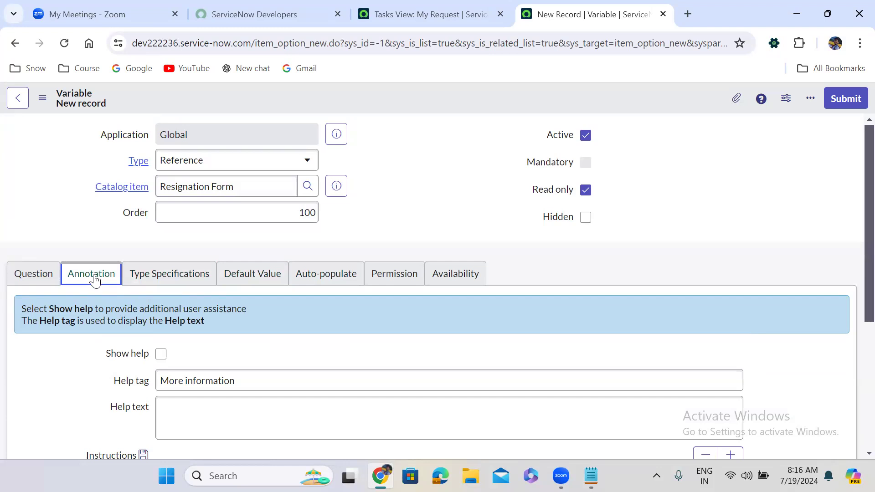
click(35, 277)
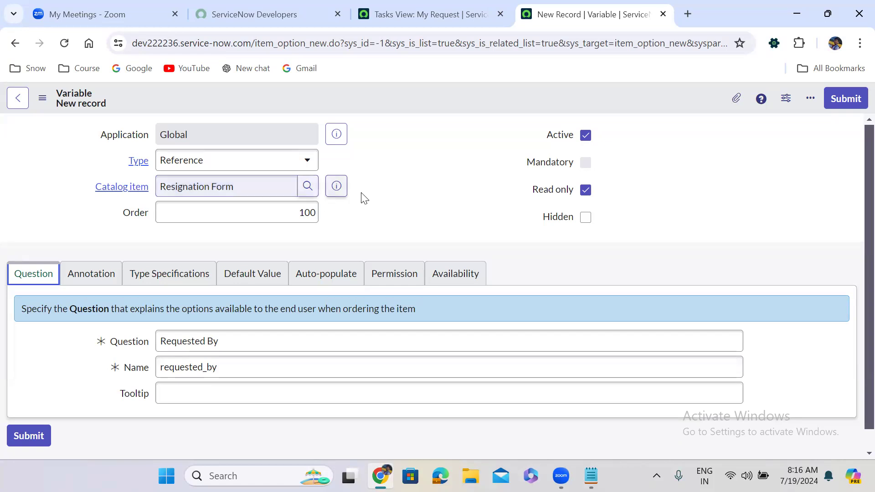
click(411, 203)
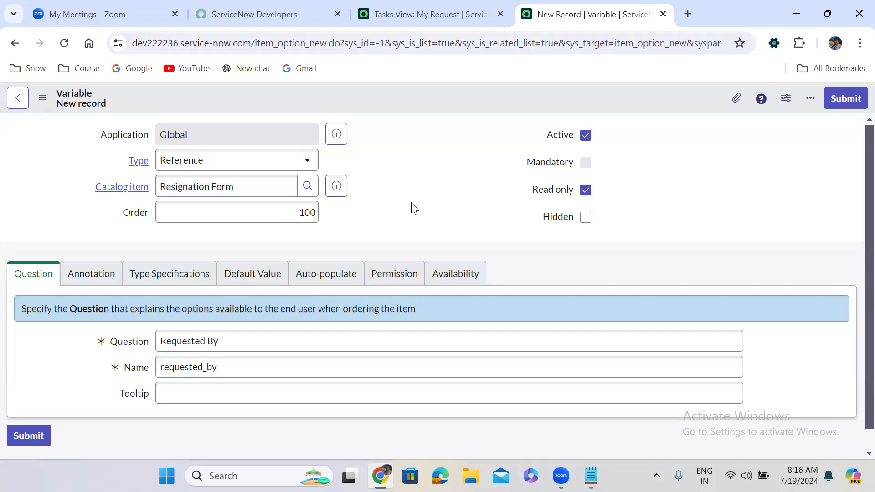
click(841, 98)
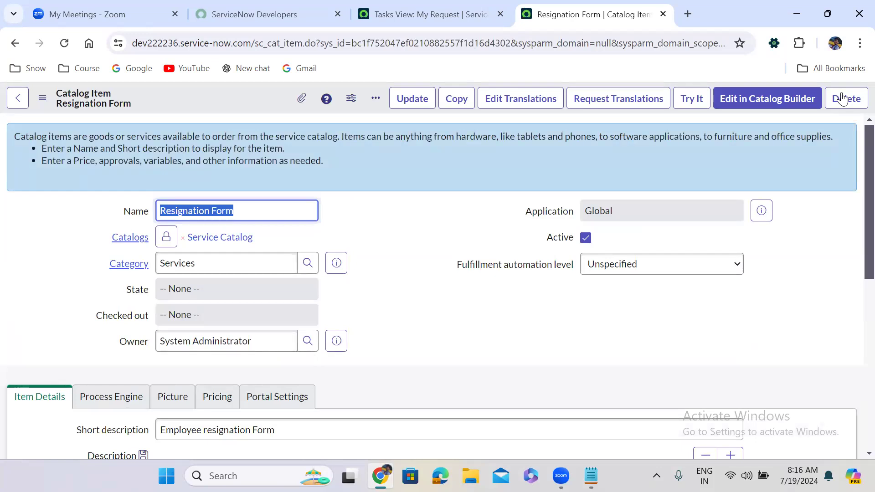
click(381, 303)
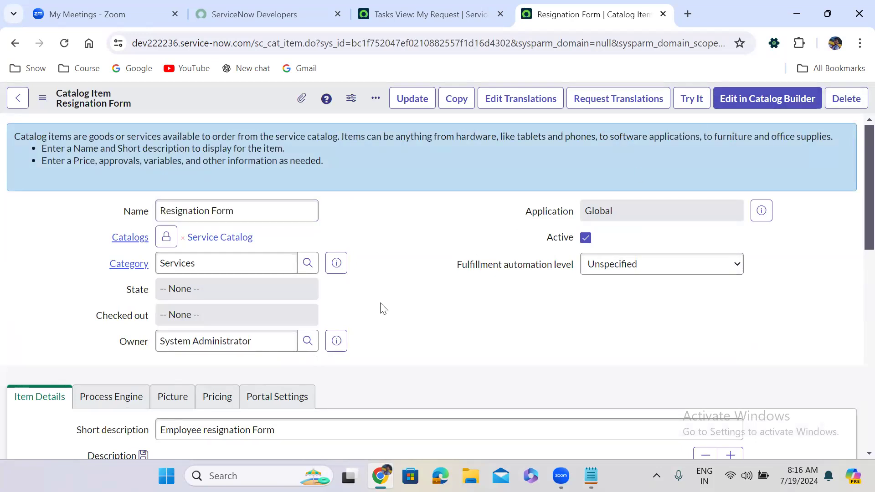
scroll(380, 303, down, 15)
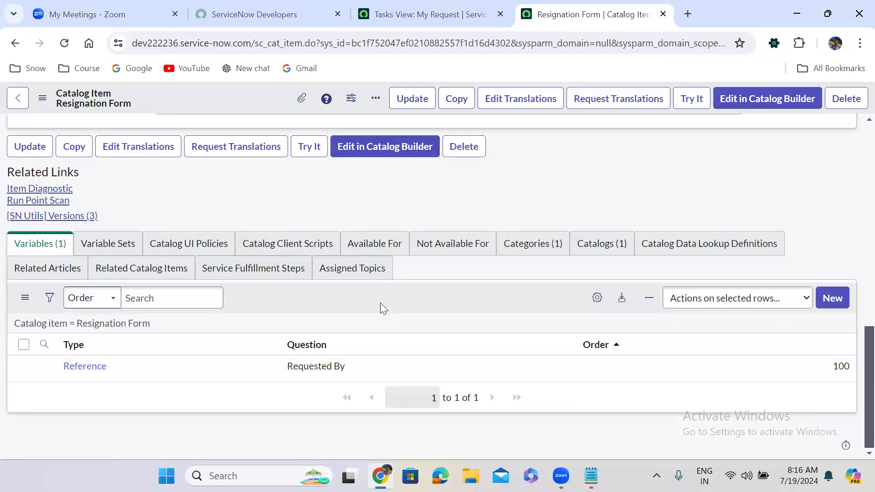
Start a new variable for the Resignation Form with type Select Box and order 200.
click(833, 299)
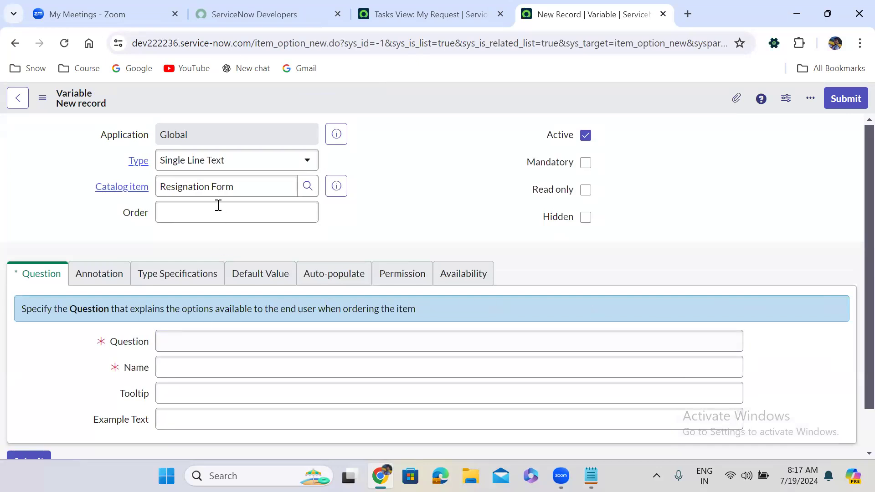
click(207, 168)
text(s)
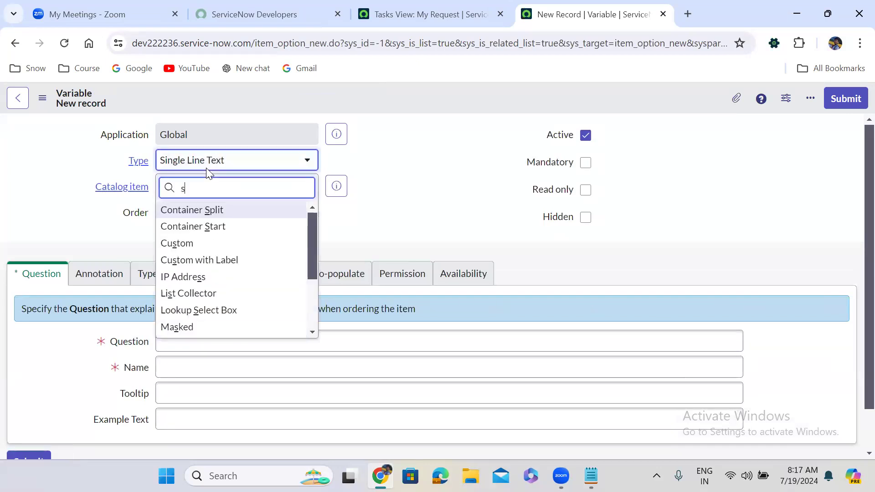
text(ele)
key(Down)
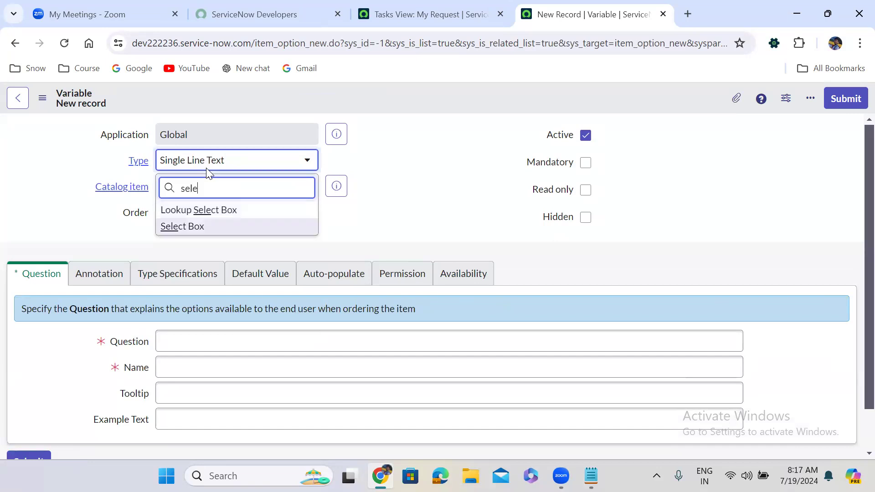
key(Return)
click(209, 210)
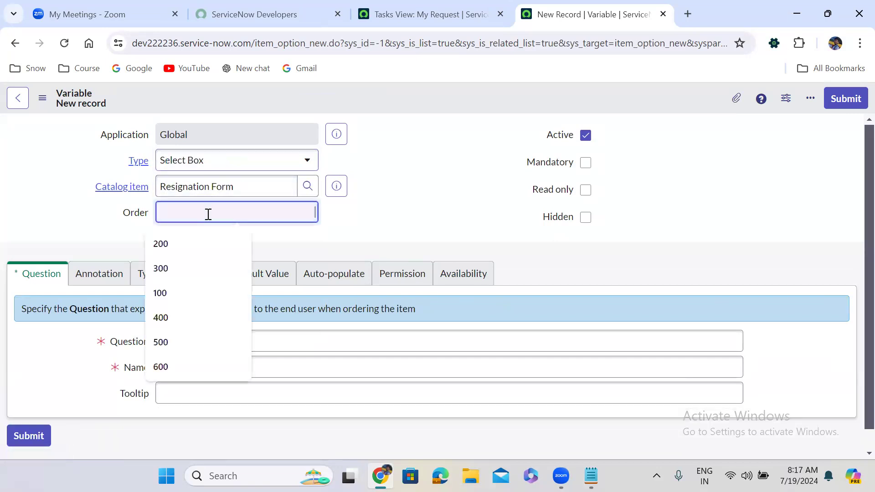
text(200)
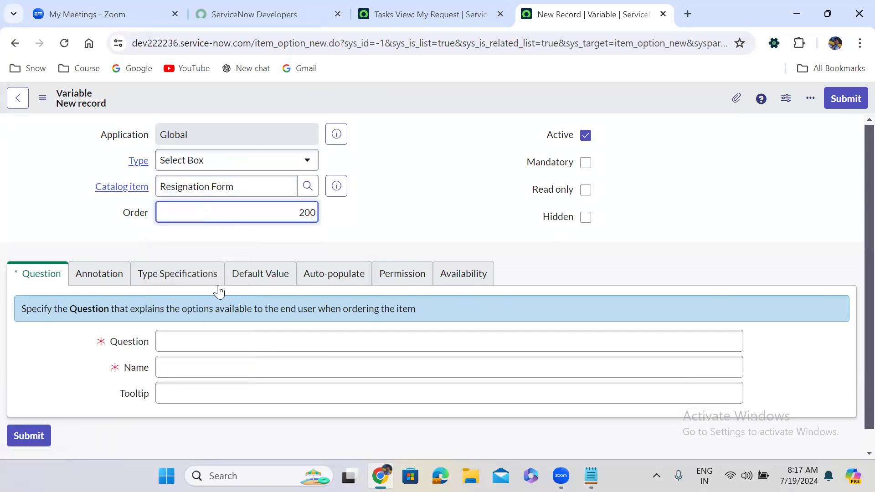
Enter "Resignation Reason" as the variable's question, make it mandatory and submit the variable.
click(192, 342)
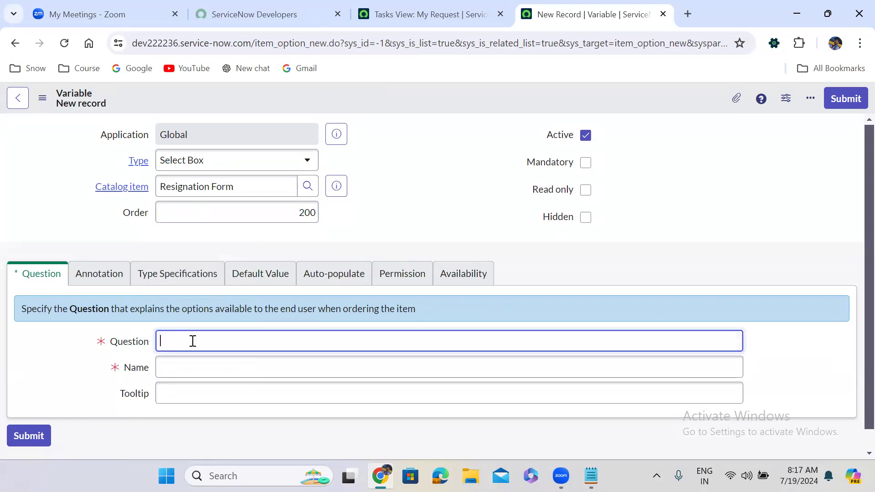
text(Resignation Reason)
click(401, 212)
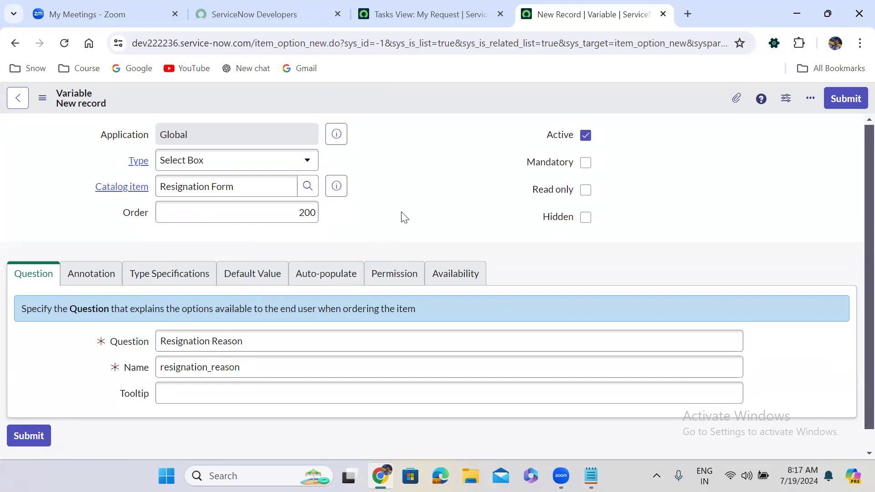
click(585, 163)
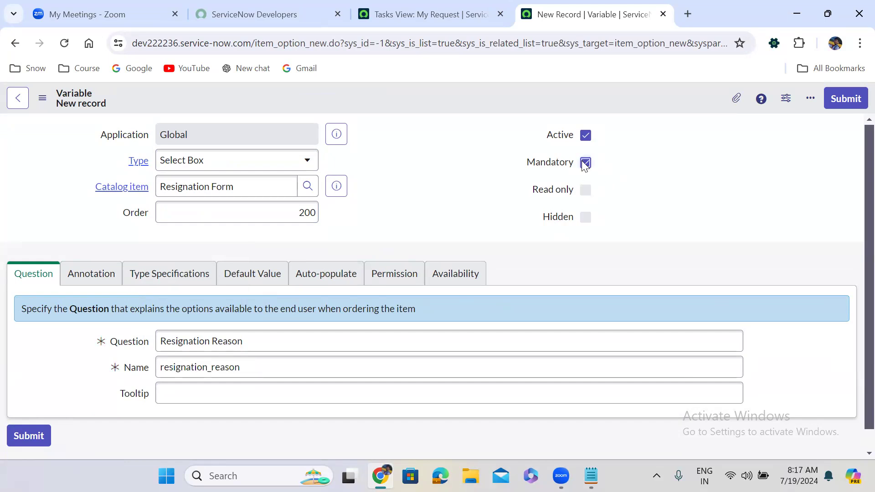
click(842, 98)
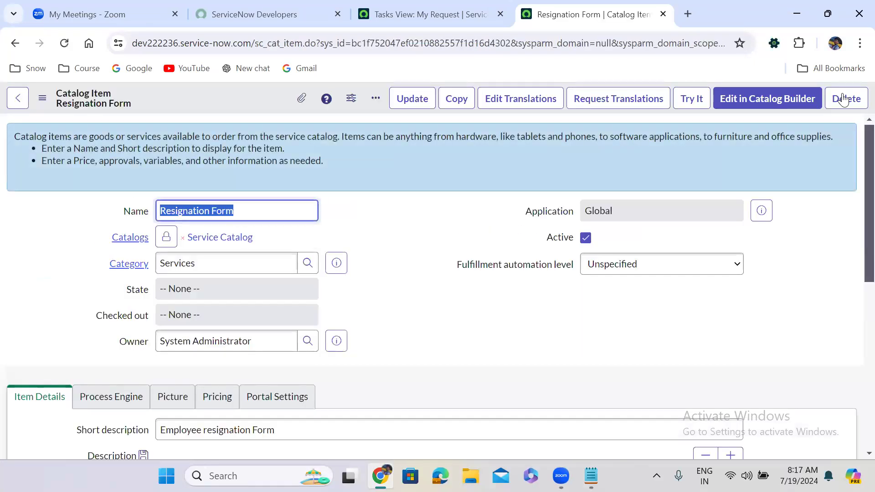
Start another Resignation Form variable with order 300 and the question "Do you have offer from another company".
click(374, 343)
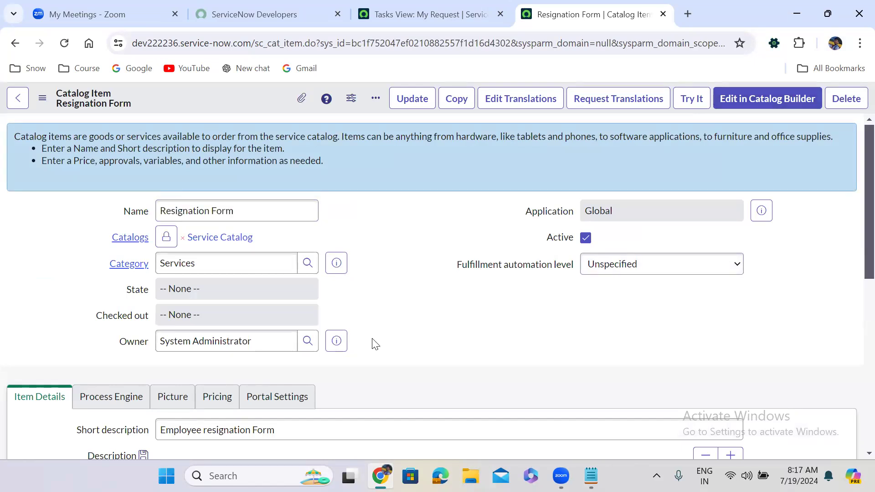
scroll(374, 344, down, 1)
scroll(372, 339, down, 20)
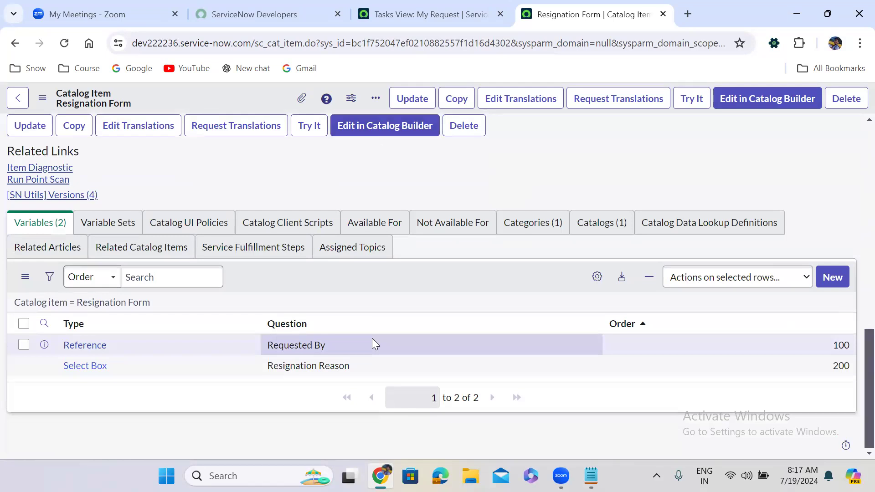
click(838, 276)
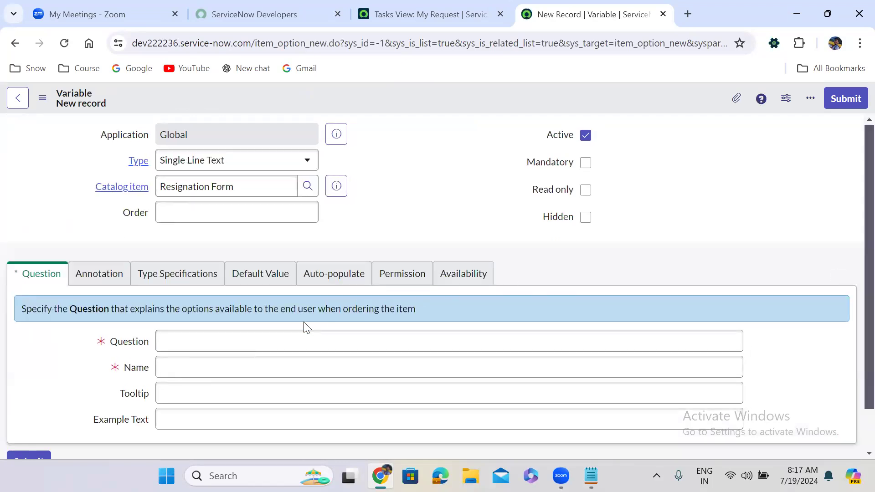
text(300)
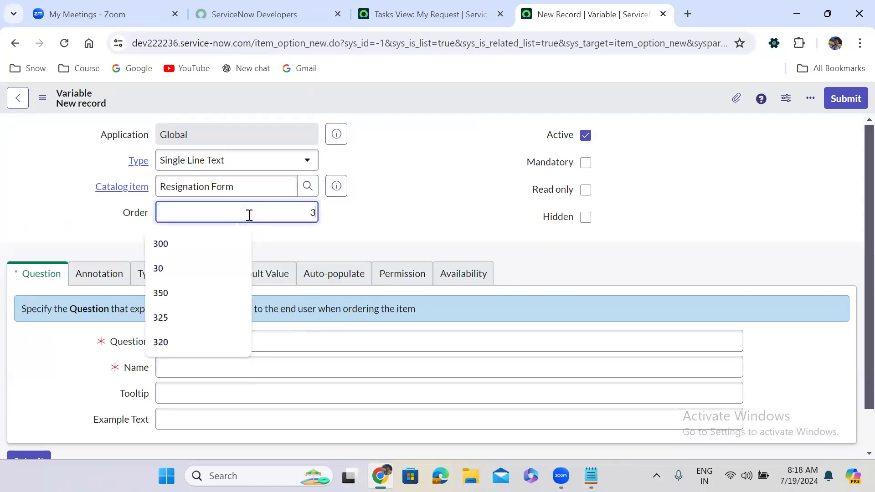
click(279, 228)
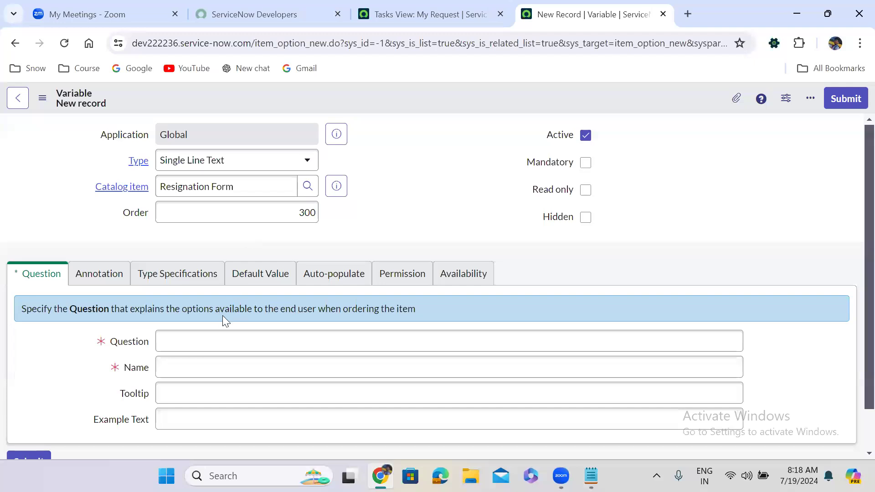
click(167, 341)
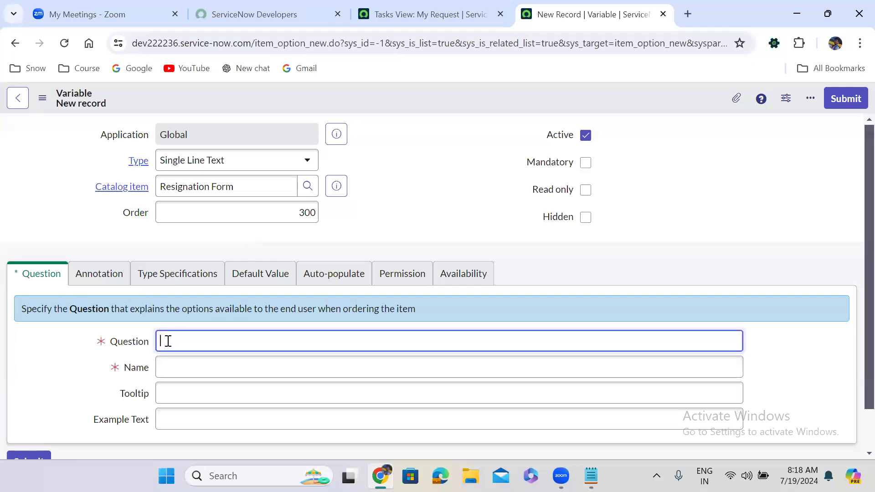
text(Do you have offer from anoth)
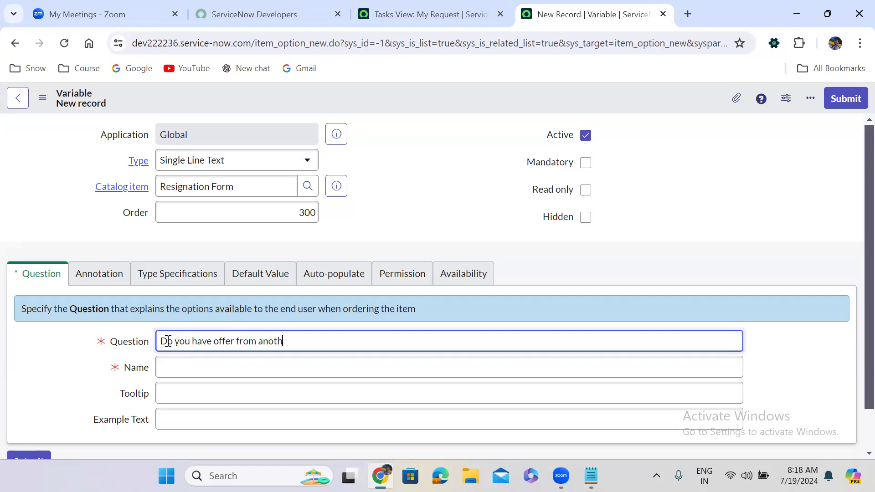
text(er company)
Set the variable's type to Yes / No, make it mandatory and submit it.
click(205, 168)
text(tr)
key(BackSpace)
key(BackSpace)
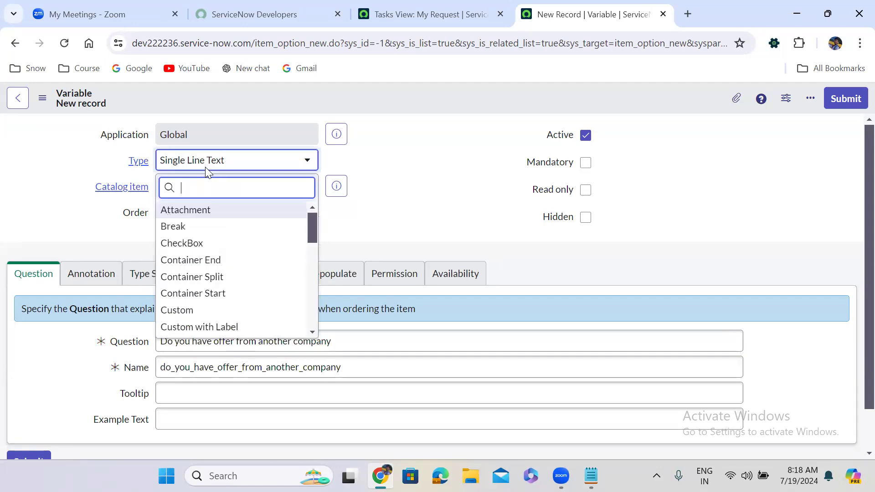
text(c)
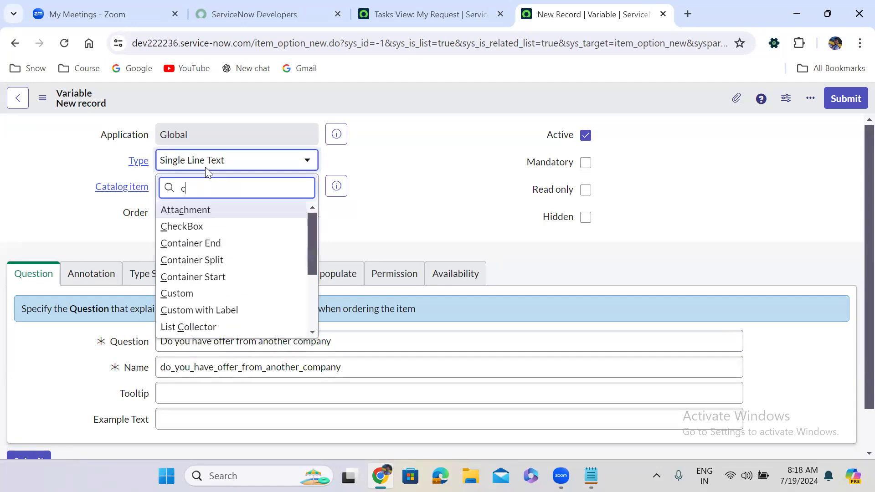
key(BackSpace)
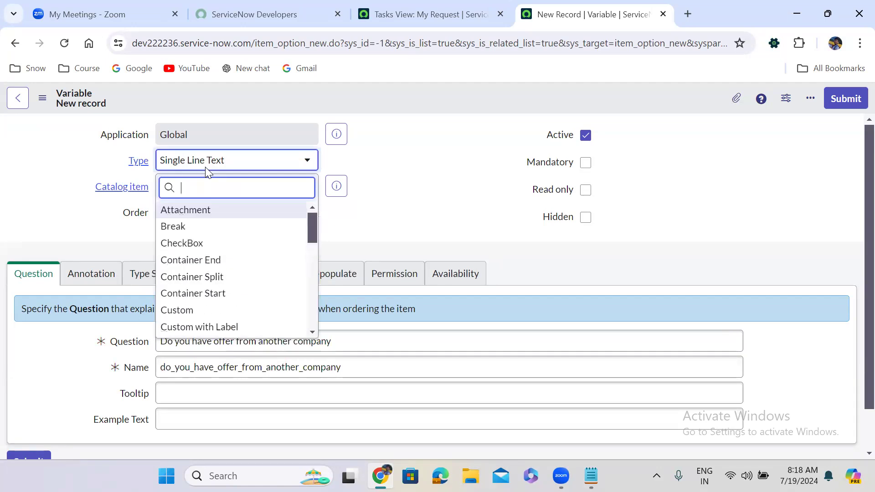
text(yes)
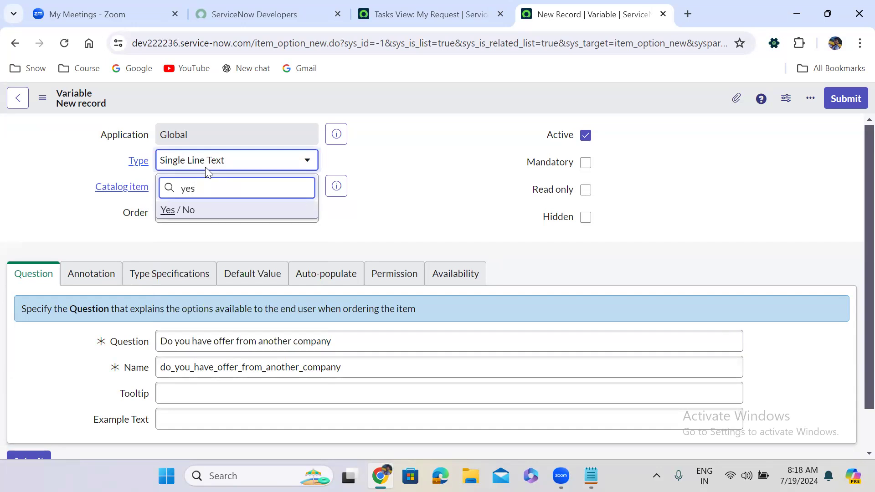
click(216, 211)
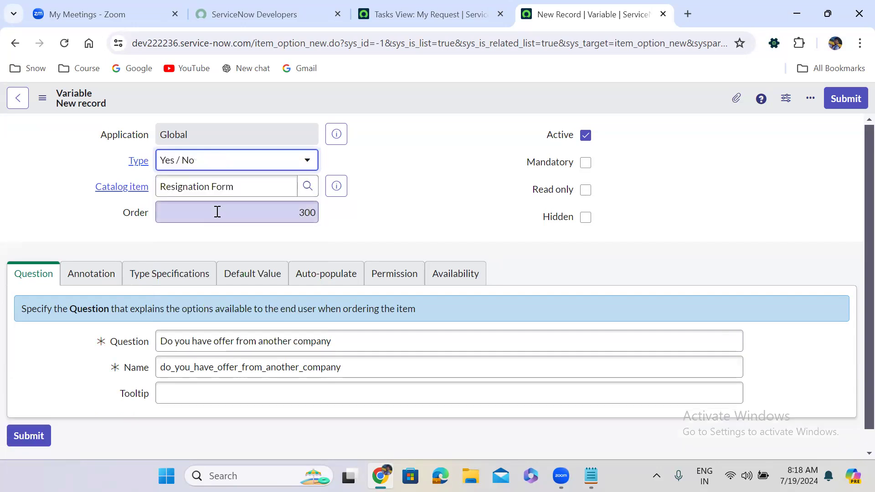
click(585, 164)
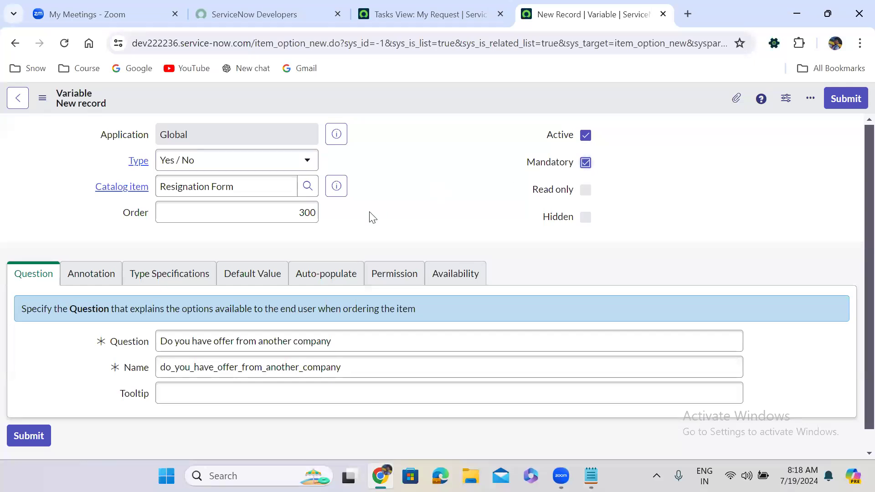
click(853, 99)
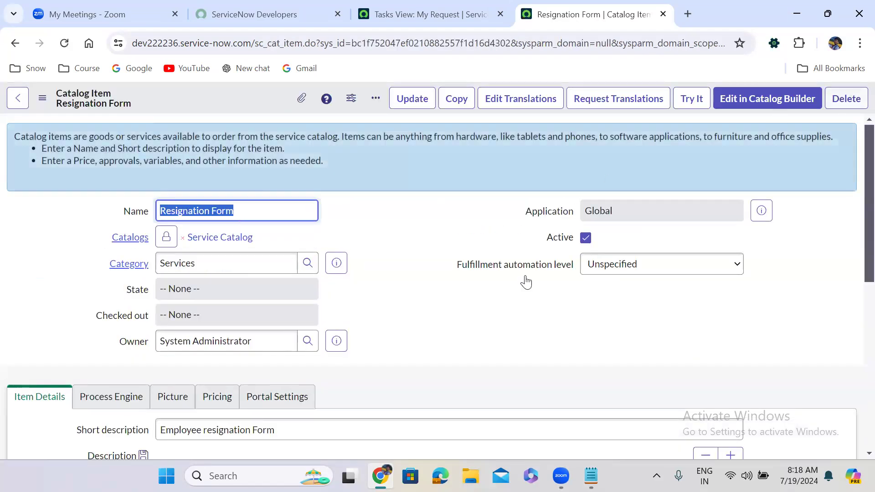
Start a new variable for the Resignation Form and set its order to 400.
scroll(367, 347, down, 8)
scroll(366, 341, down, 5)
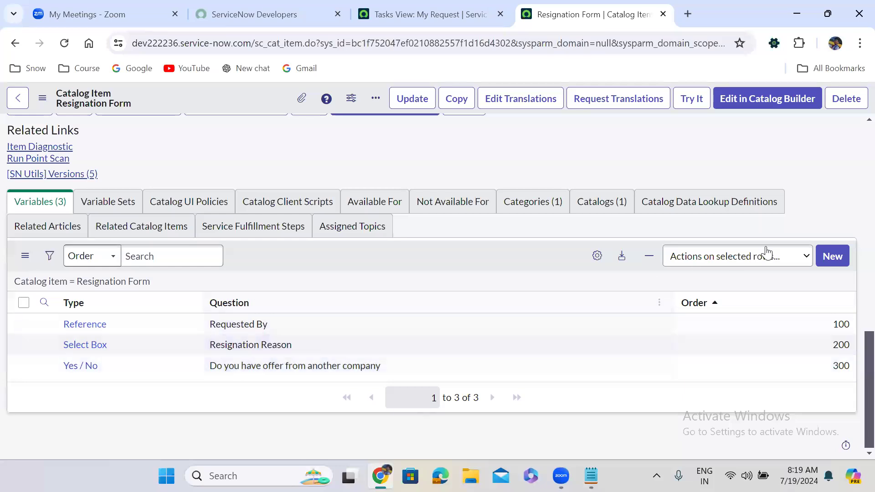
click(831, 255)
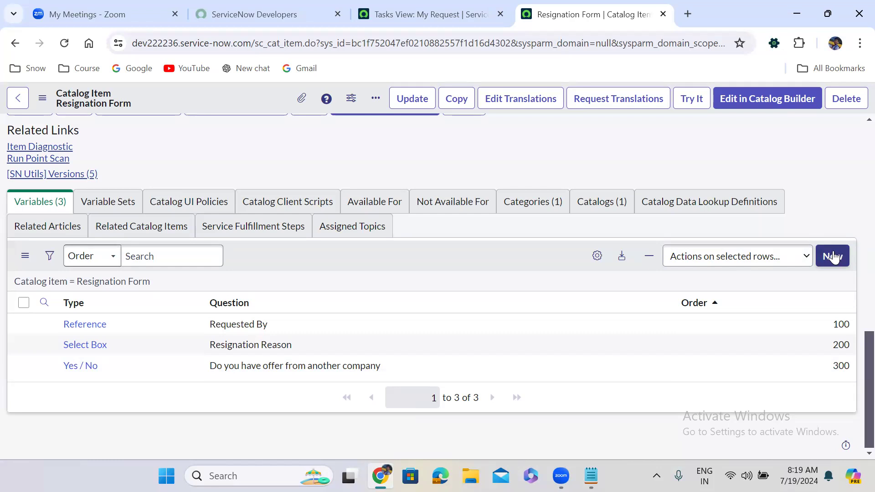
click(833, 256)
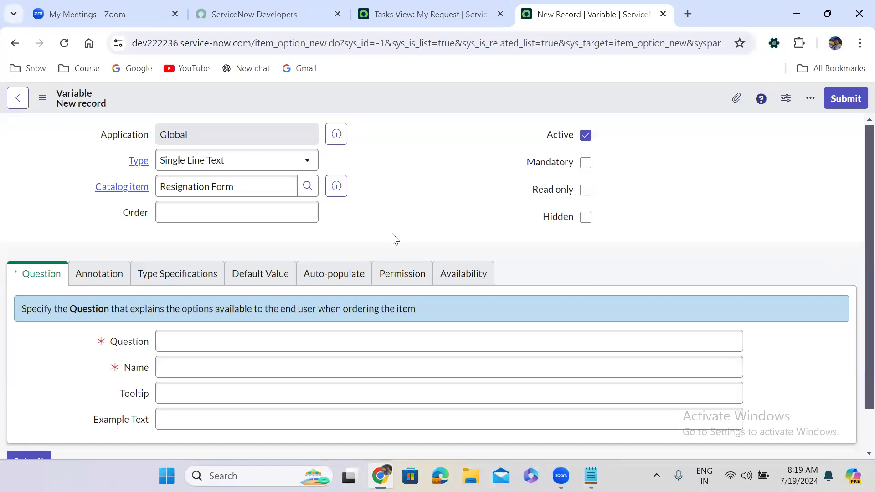
scroll(396, 240, down, 1)
scroll(396, 240, up, 1)
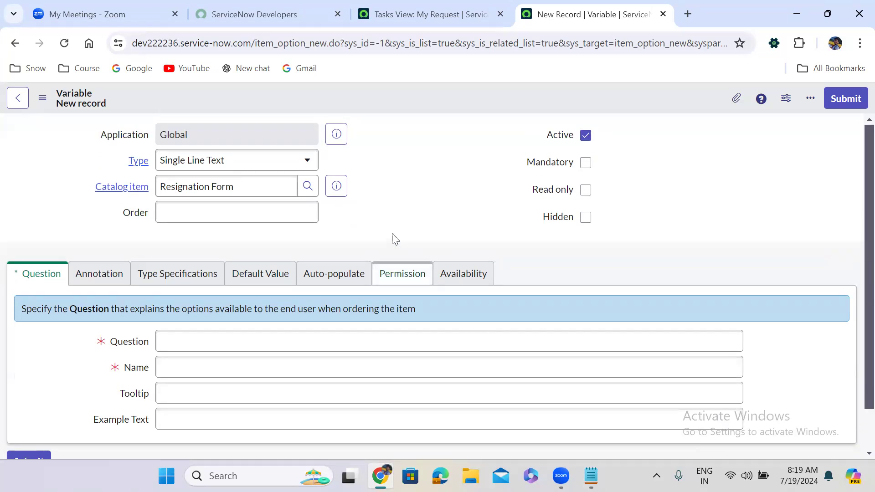
click(258, 212)
text(400)
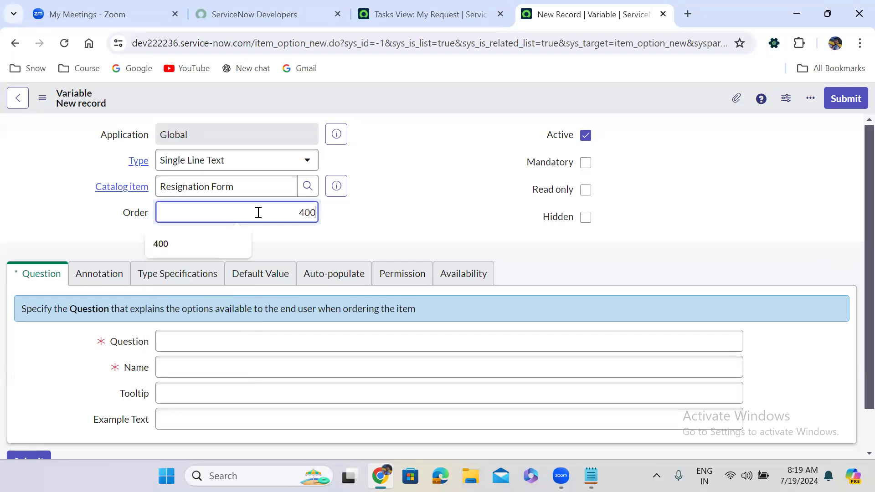
click(322, 239)
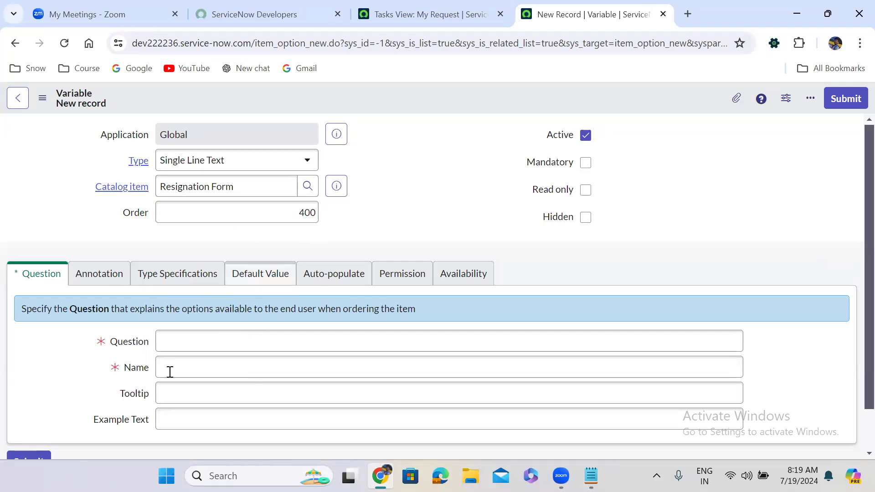
Enter "How is your experience working in this Comany" as the variable's question.
click(174, 343)
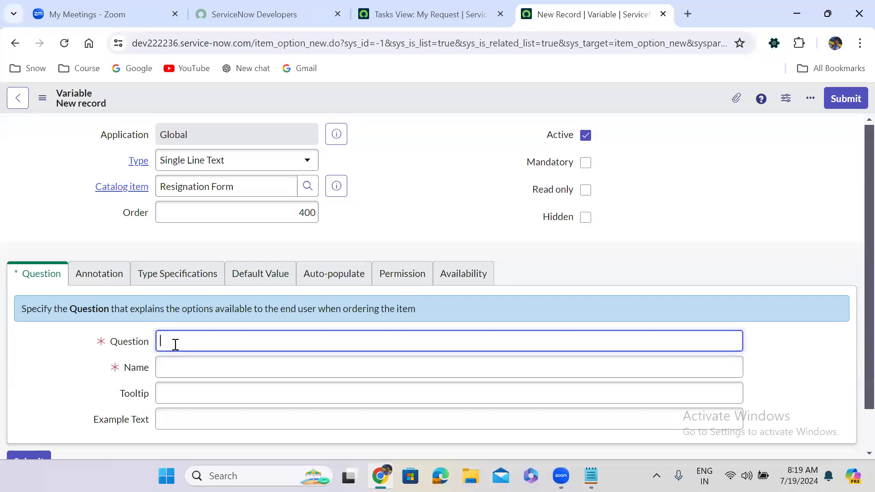
text(How is the work pressure)
drag(192, 342, 313, 350)
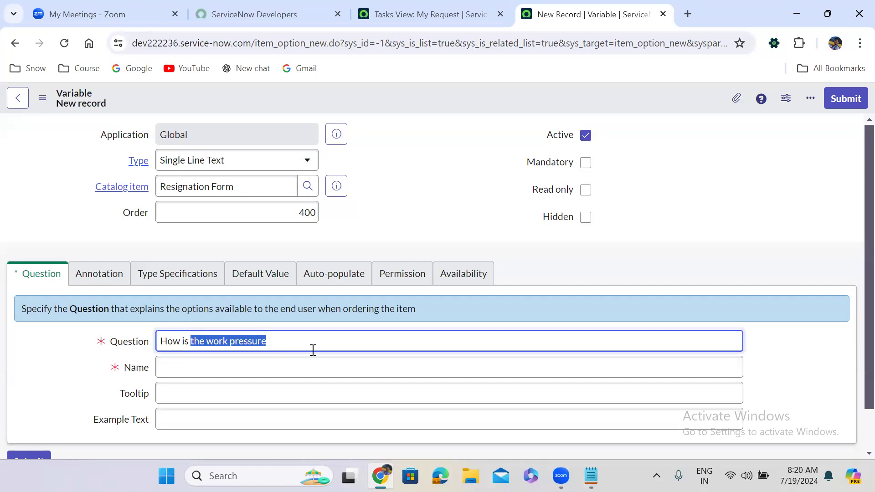
text(your experience workg)
key(BackSpace)
text(ing )
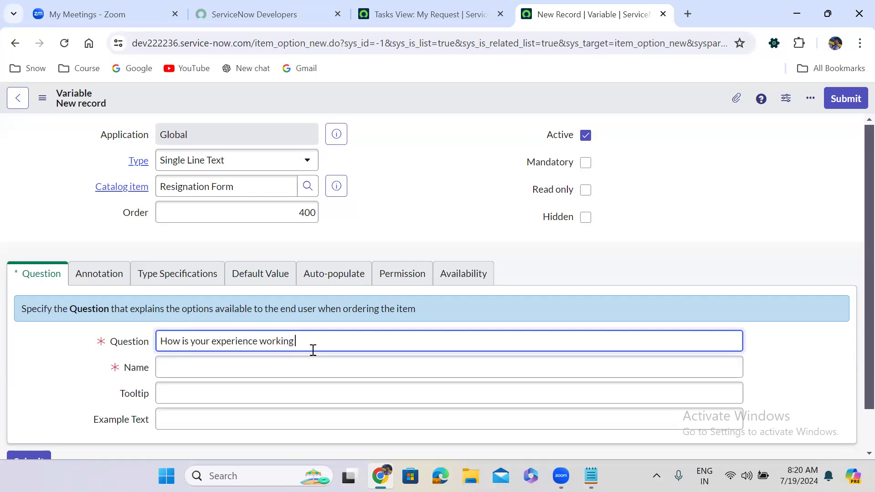
text(in this Comany)
Set the type of the work experience question variable to Select Box.
click(224, 168)
text(sele)
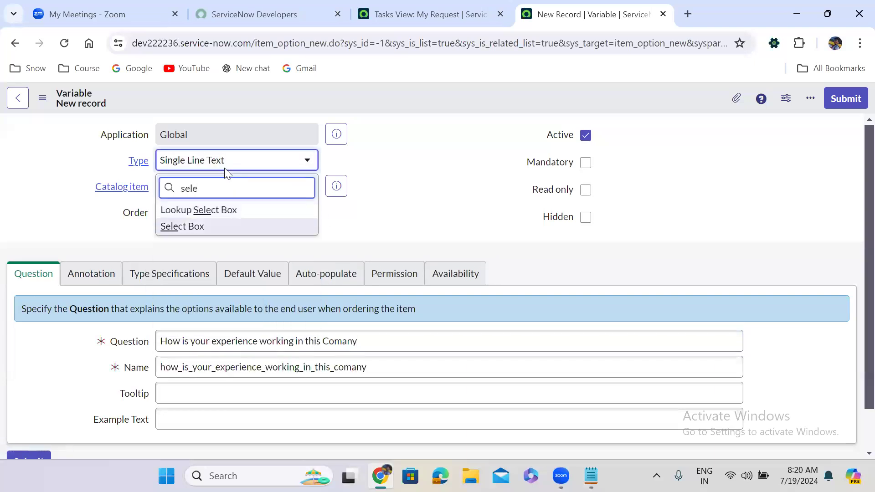
key(Down)
key(Return)
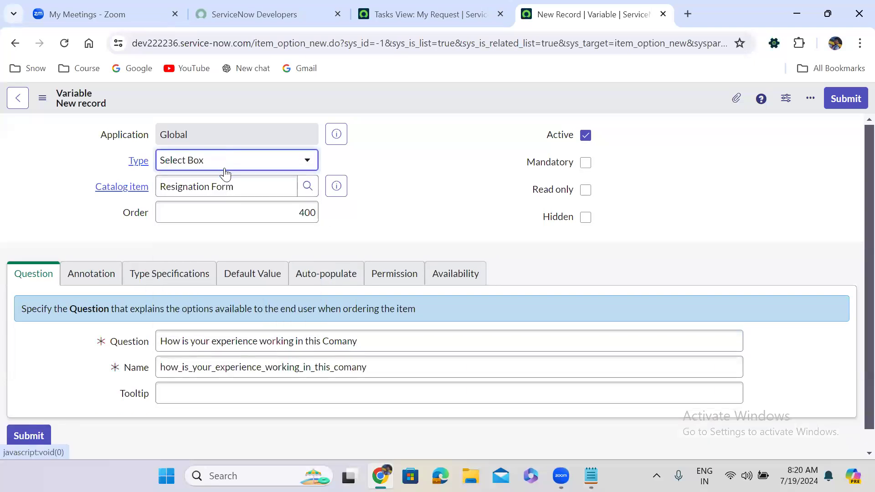
click(440, 245)
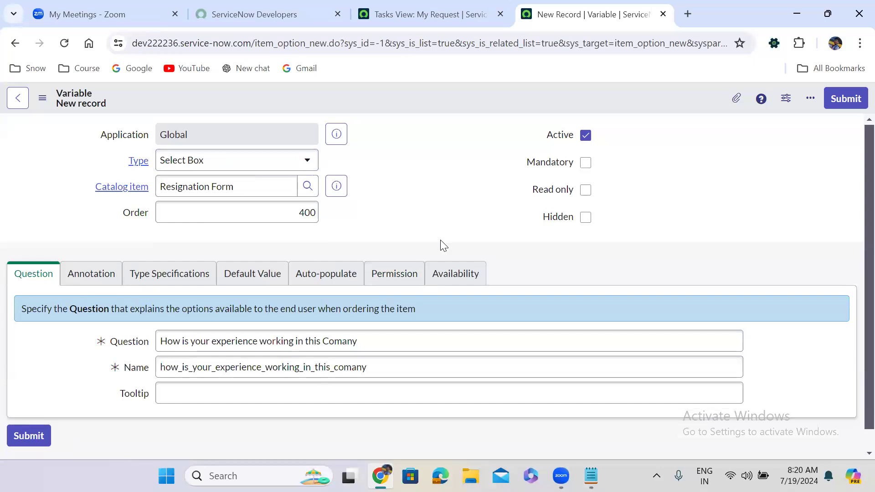
Make the work experience question variable mandatory and submit it.
click(586, 165)
click(855, 103)
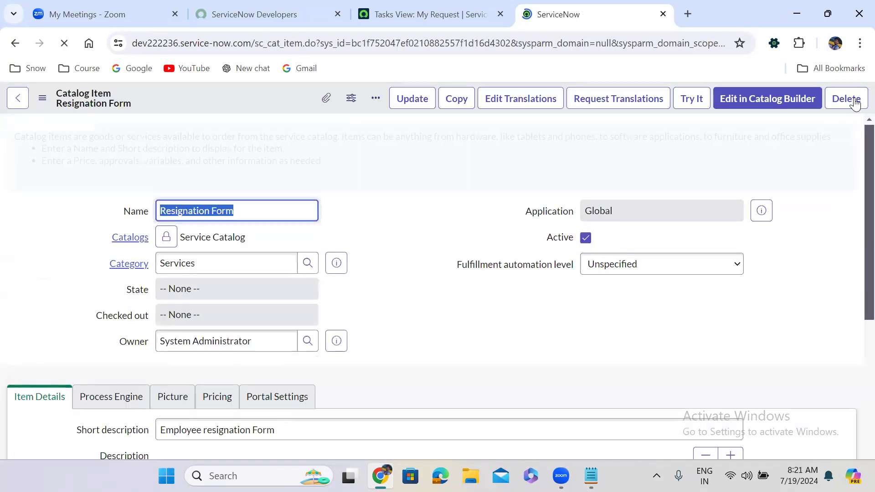
click(382, 319)
Start another new variable for the Resignation Form and set its order to 500.
scroll(382, 319, down, 1)
scroll(382, 319, down, 10)
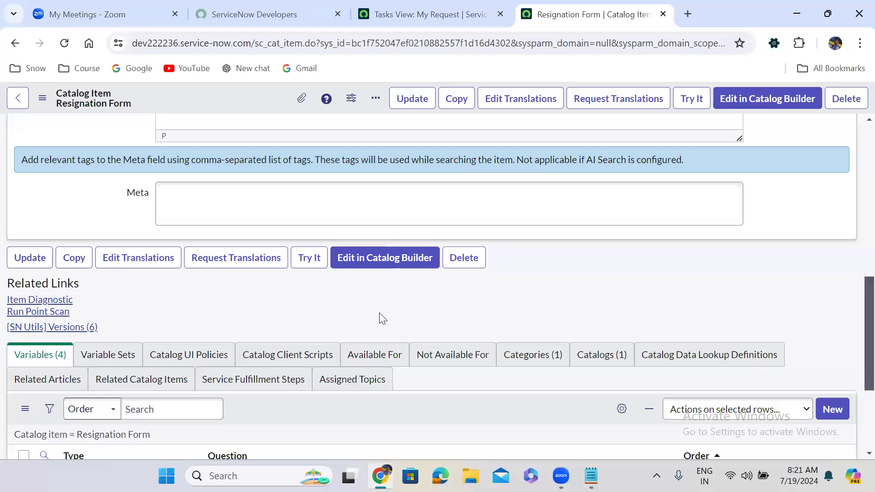
scroll(382, 319, down, 4)
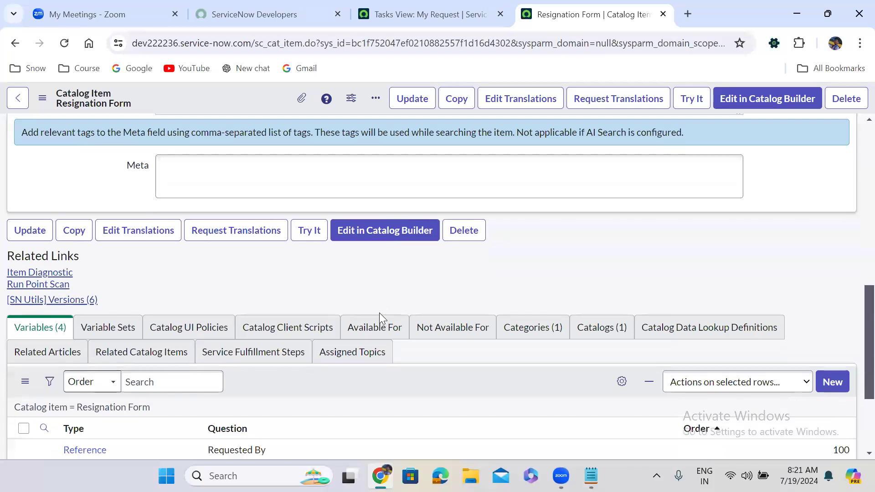
click(830, 235)
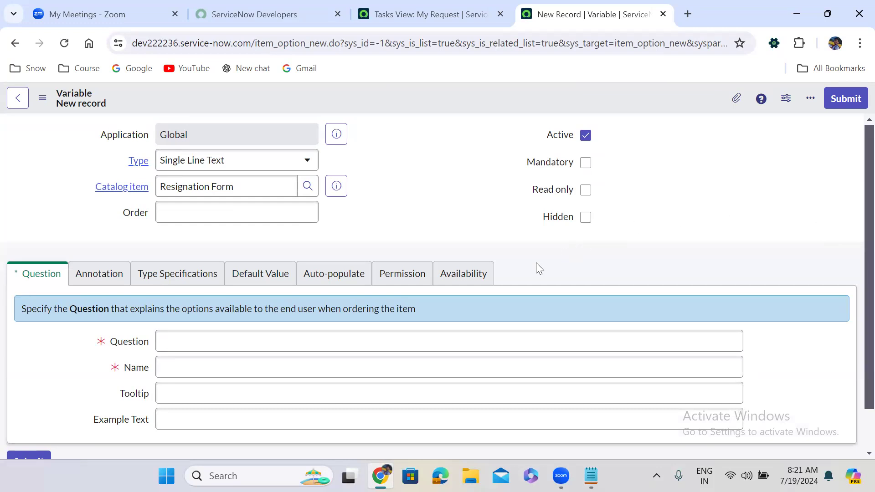
click(217, 215)
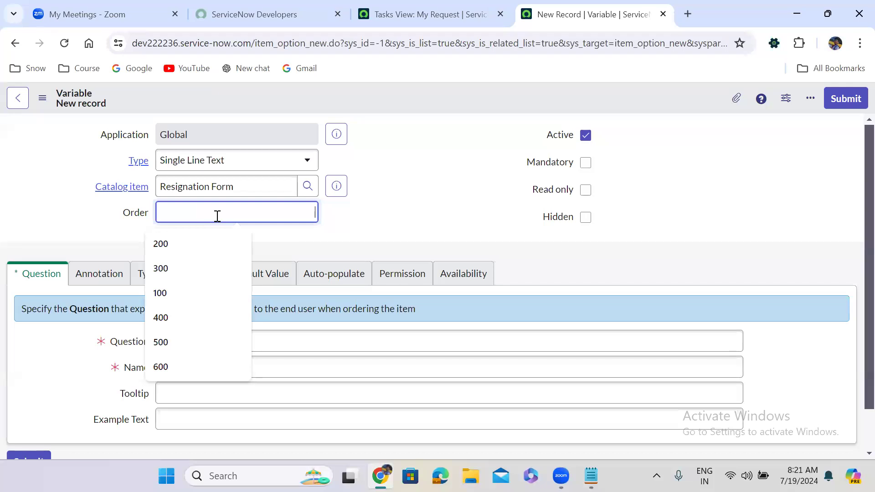
text(500)
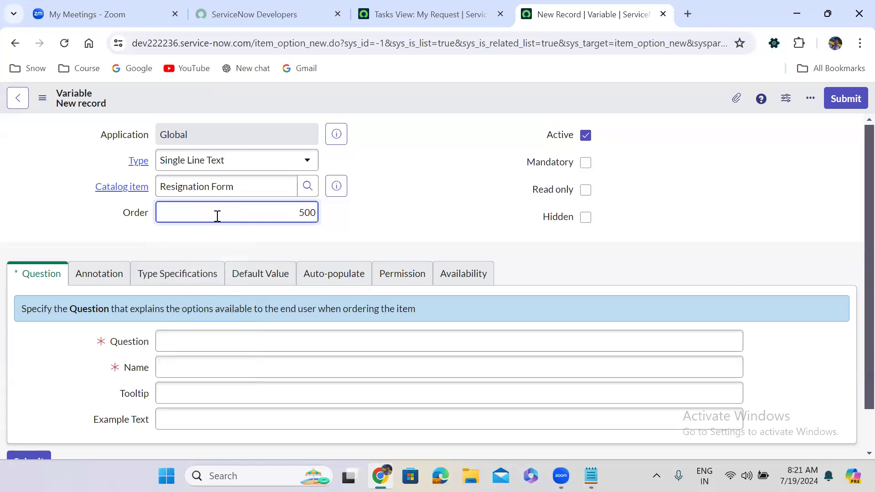
click(337, 246)
Enter "Attch resignation email" as the new variable's question.
scroll(335, 246, down, 1)
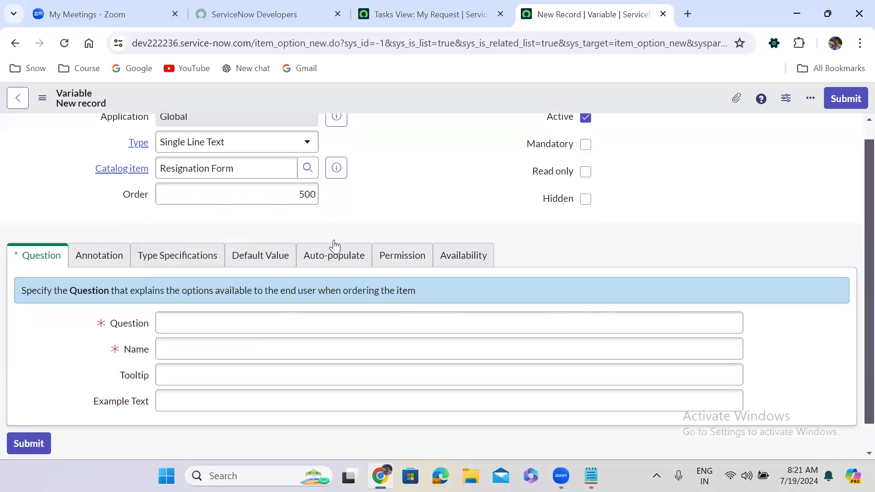
click(187, 287)
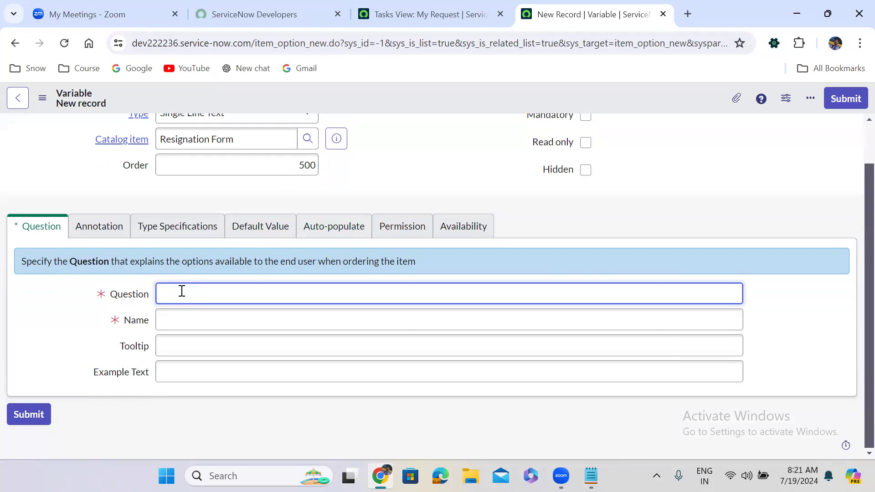
text(R)
key(BackSpace)
text(Attc )
text(resignation email)
click(181, 293)
text(h)
click(363, 182)
scroll(367, 181, up, 1)
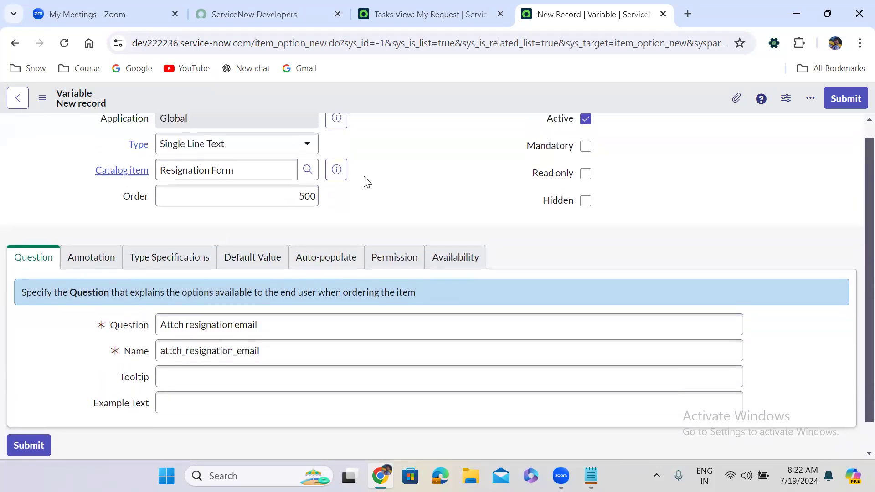
Set the resignation email variable's type to Attachment, make it mandatory and submit it.
click(213, 169)
text(atta)
key(Return)
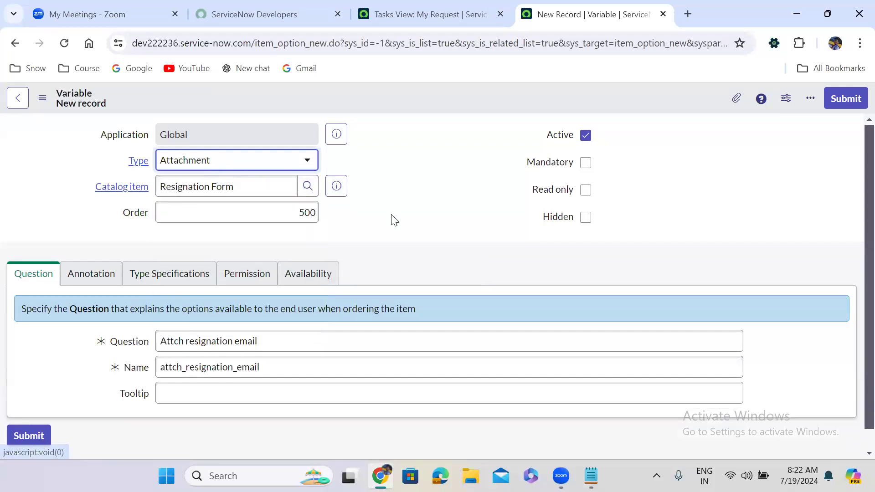
click(393, 228)
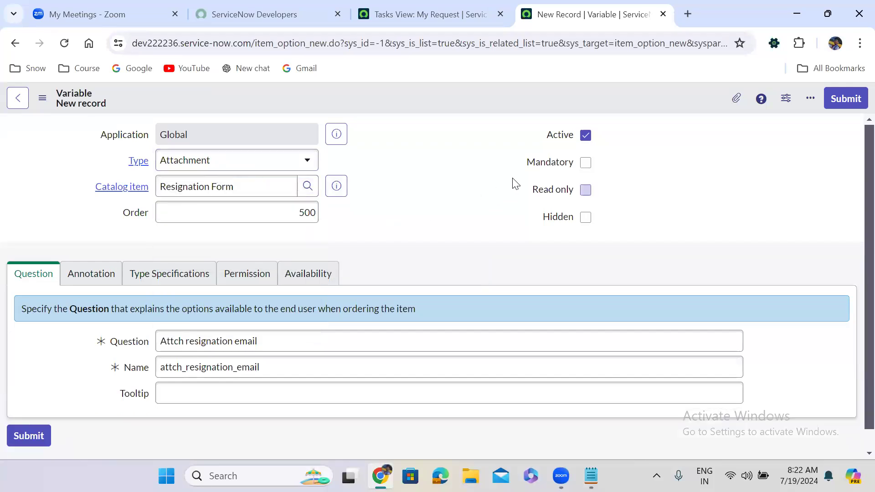
click(586, 164)
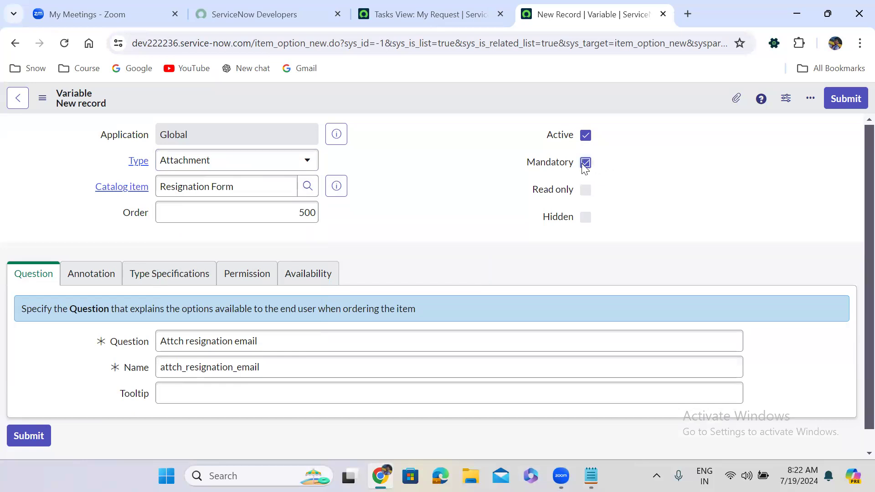
click(850, 99)
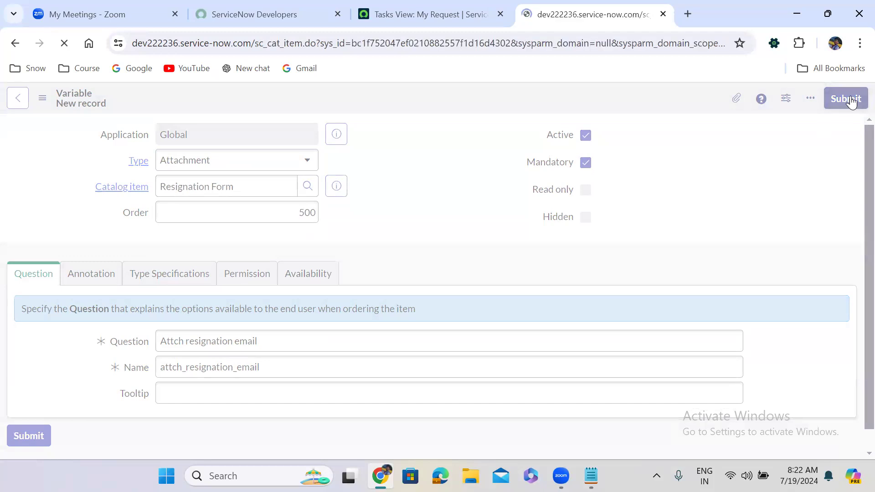
Review the Resignation Form's variable list and open the catalog item with Try It.
click(401, 326)
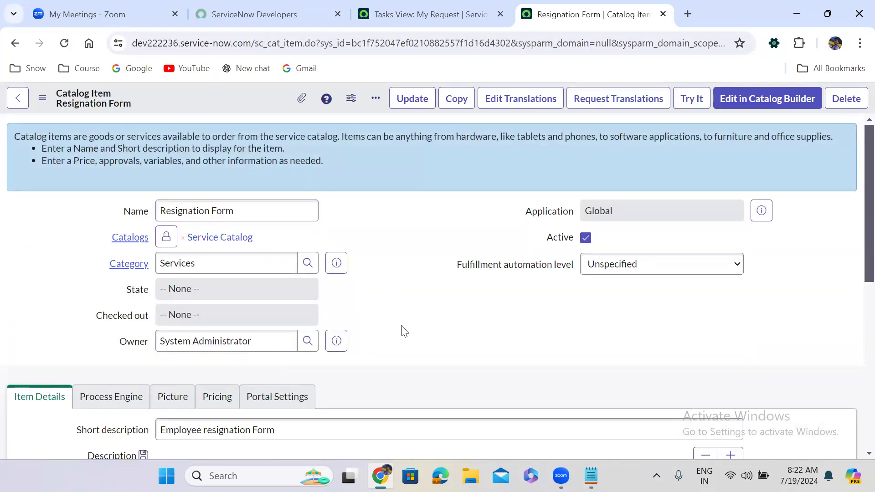
scroll(401, 326, down, 10)
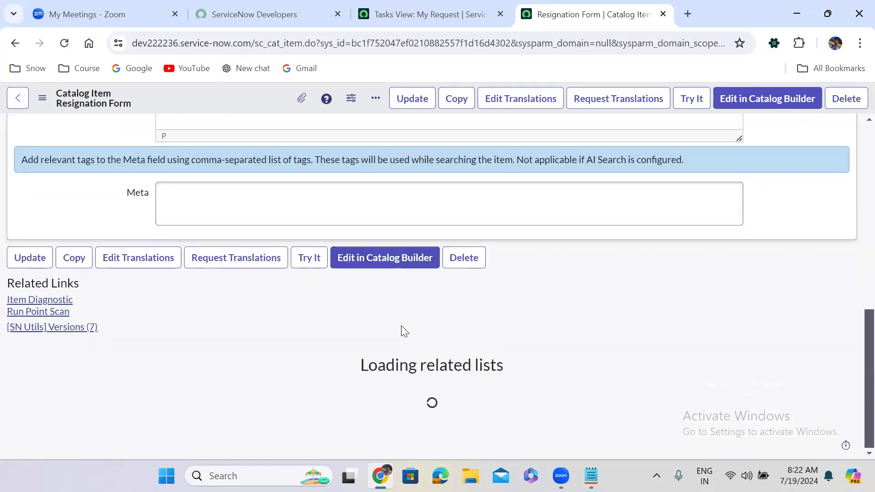
scroll(401, 325, down, 4)
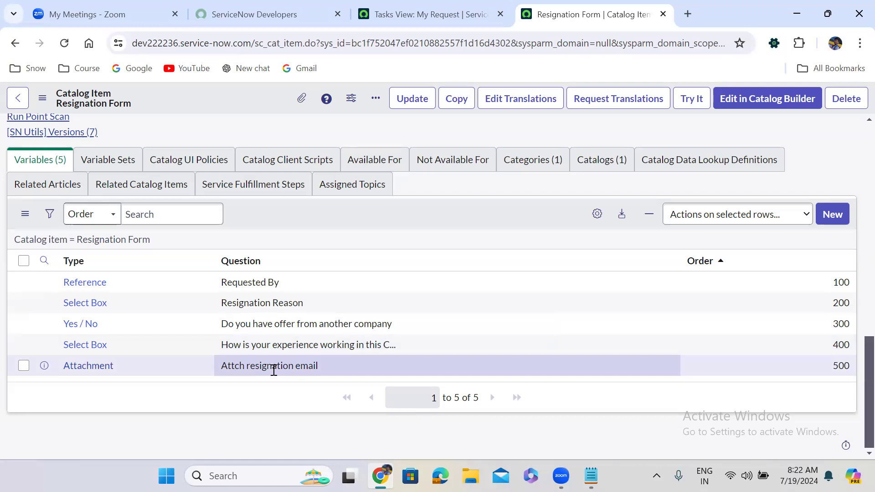
click(692, 99)
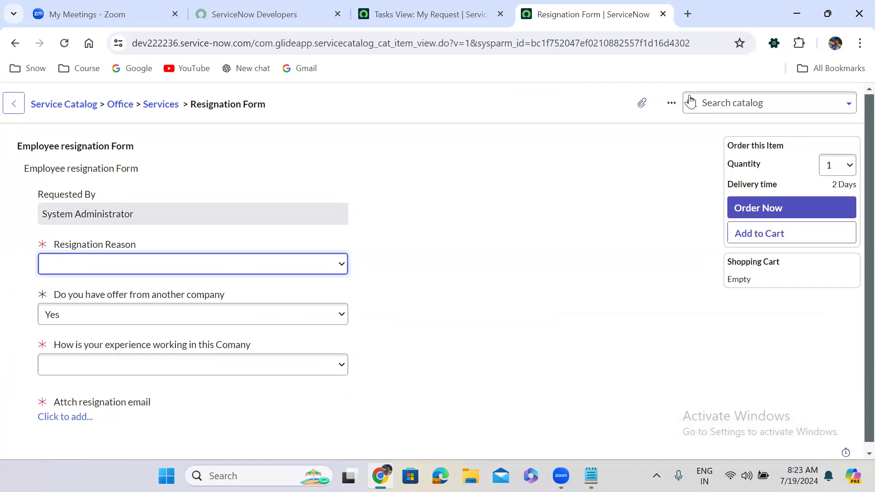
Examine the choices for resignation reason, offer from another company and work experience on the Resignation Form preview.
click(133, 273)
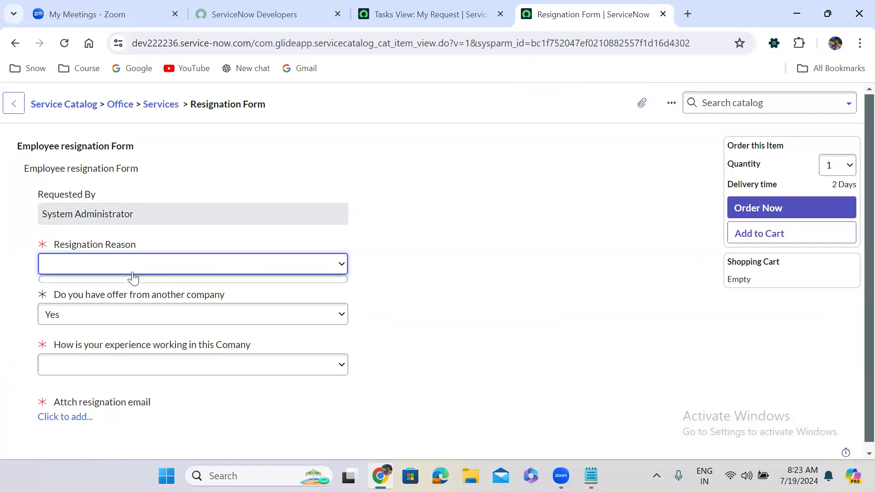
click(177, 366)
click(172, 324)
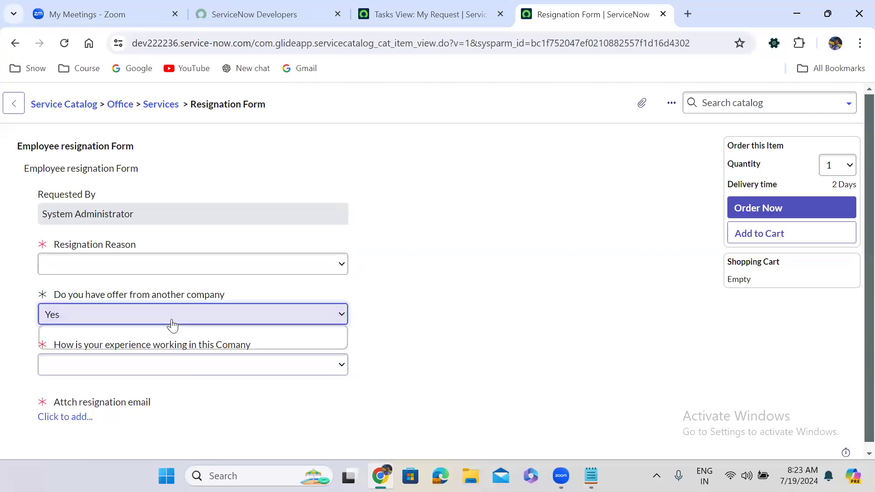
click(172, 322)
click(165, 316)
click(165, 318)
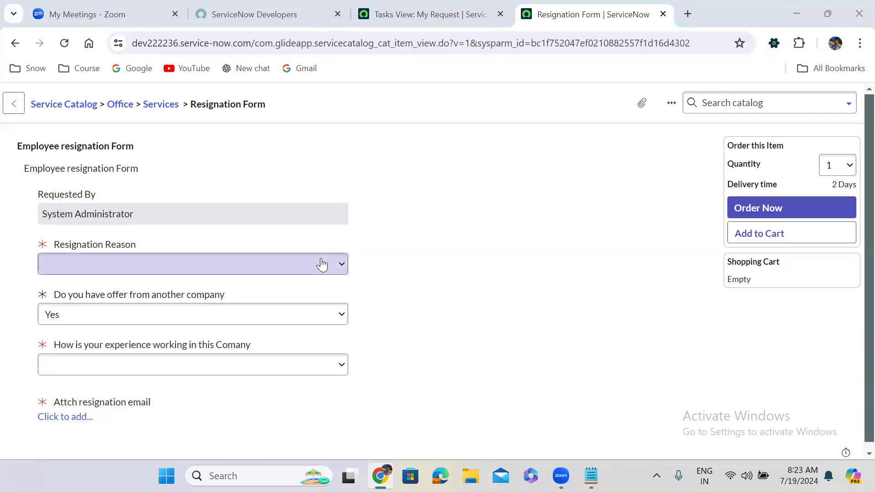
click(394, 231)
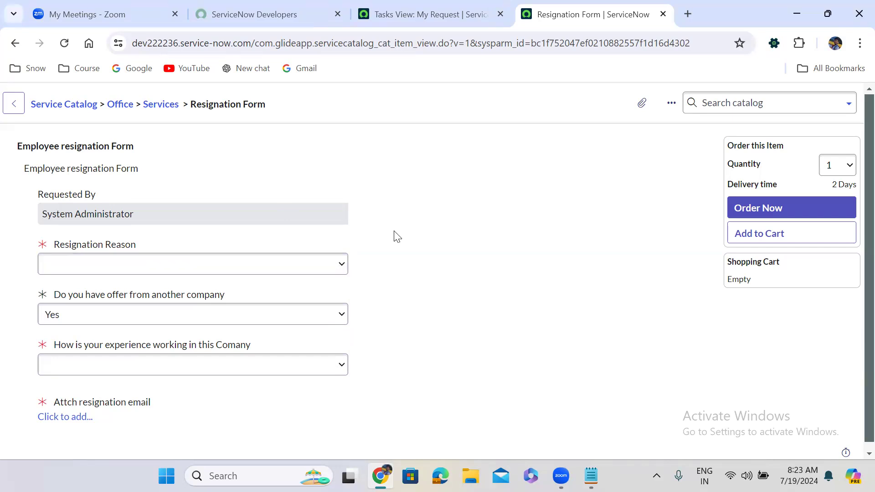
scroll(394, 231, down, 1)
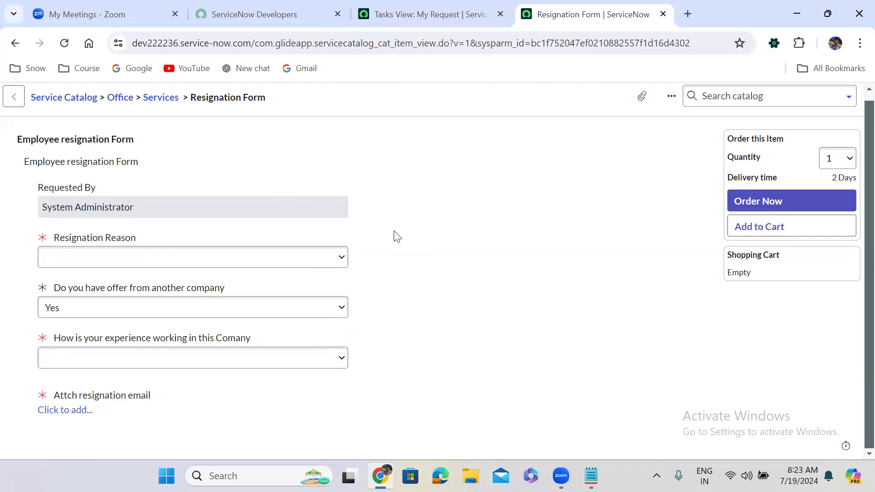
Duplicate the form's browser tab and load the instance's Service Portal at /sp in the copy.
right_click(567, 15)
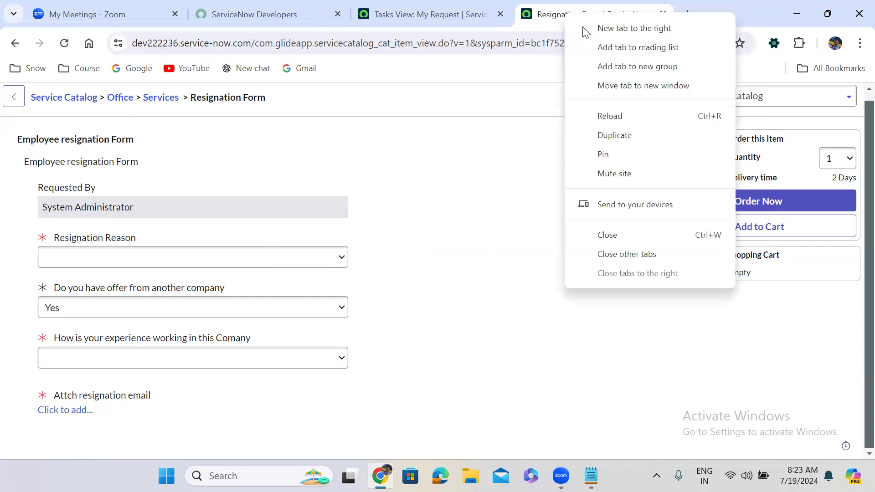
click(615, 136)
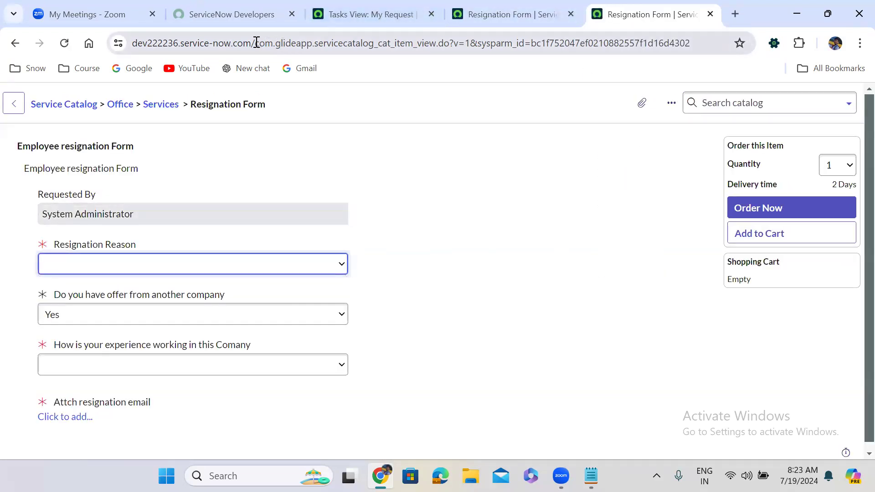
drag(257, 43, 855, 110)
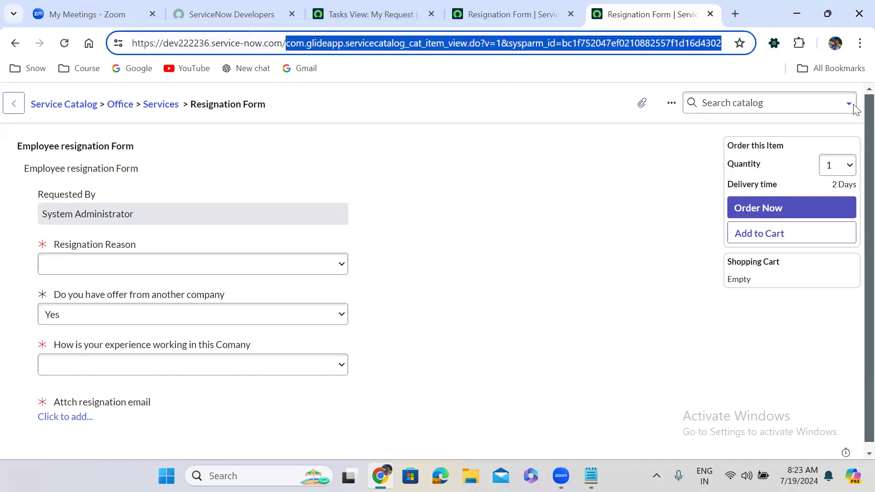
text(sp)
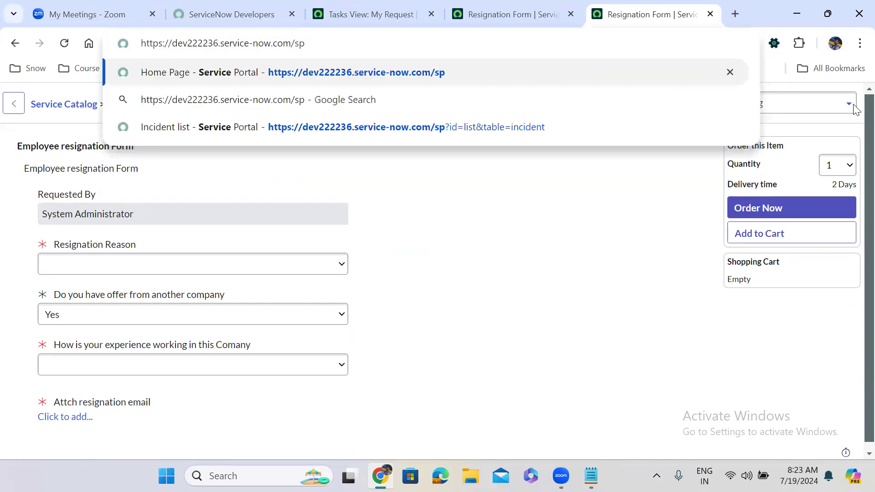
key(Return)
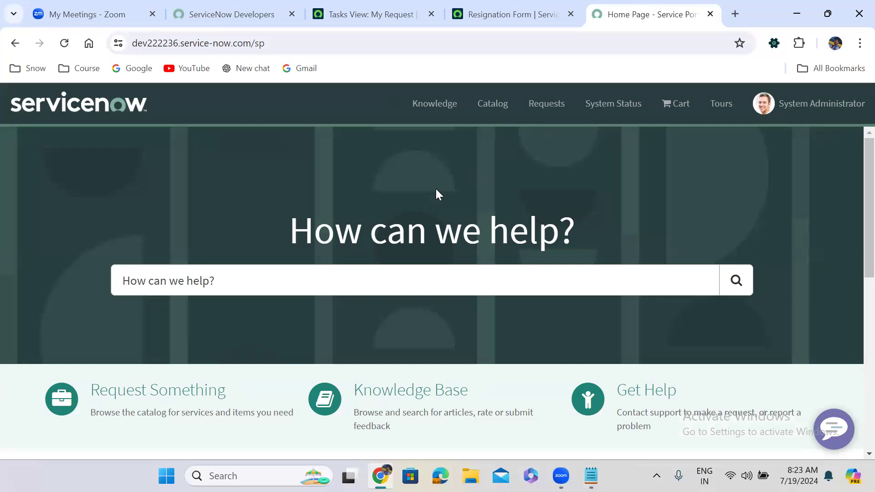
Open Request Something in the Service Portal and look through the Software and Hardware subcategories.
click(179, 394)
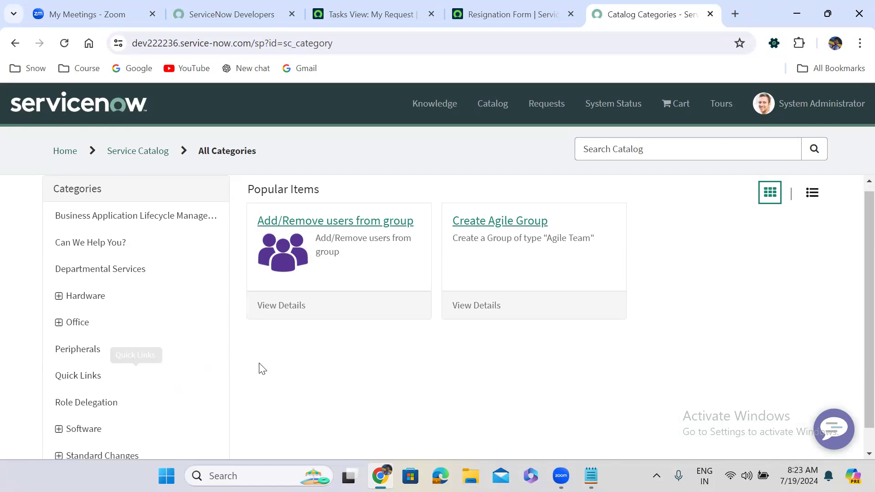
scroll(266, 382, down, 1)
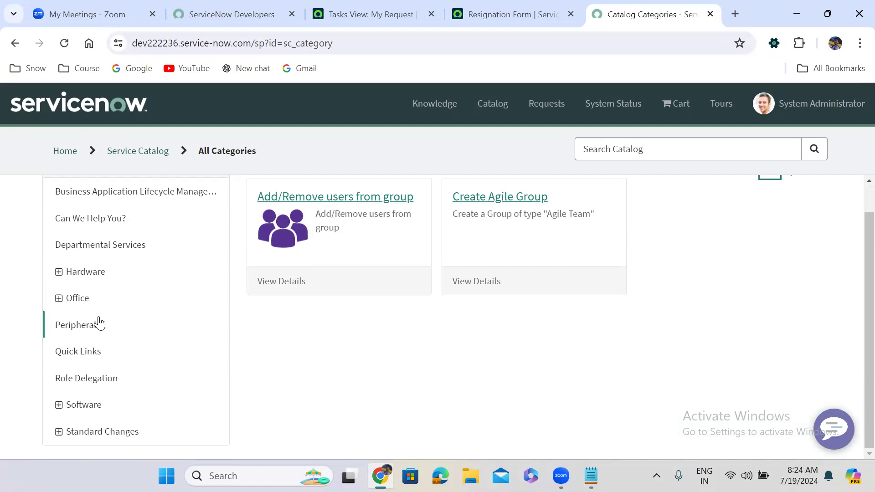
click(59, 405)
click(59, 405)
scroll(308, 377, up, 1)
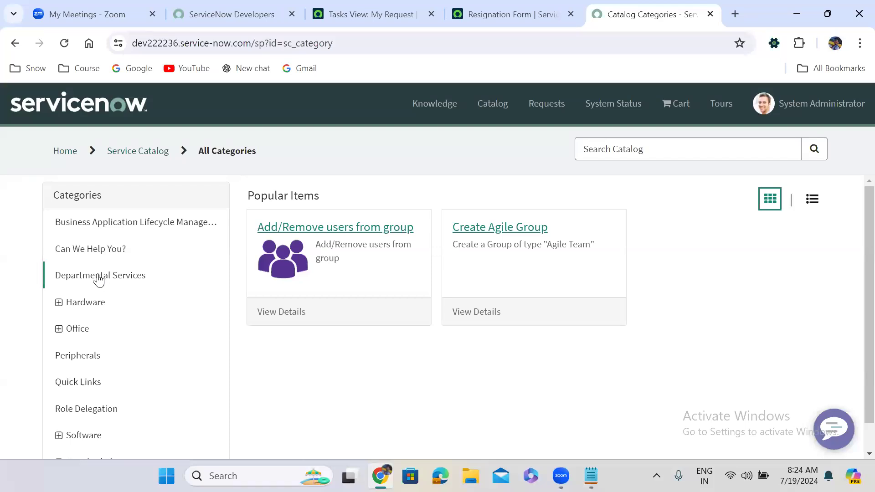
click(59, 304)
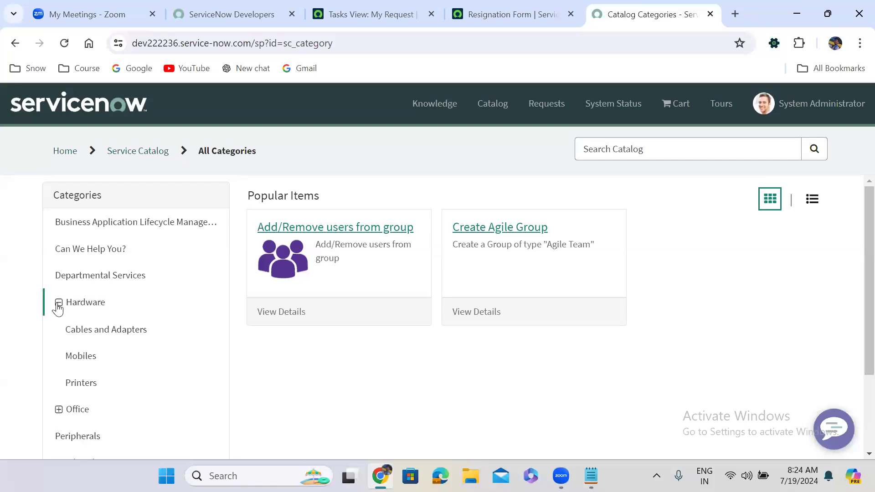
click(58, 303)
Open the Resignation Form from the Services subcategory under Office and review its fields.
click(58, 330)
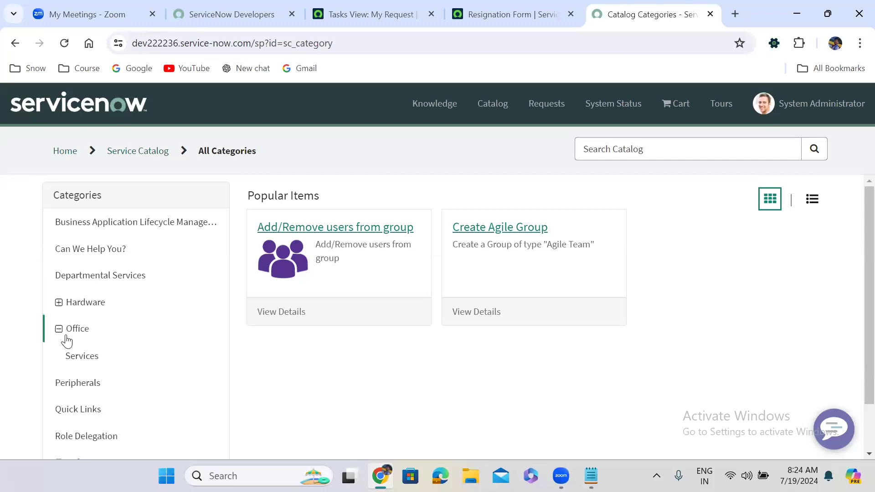
click(87, 359)
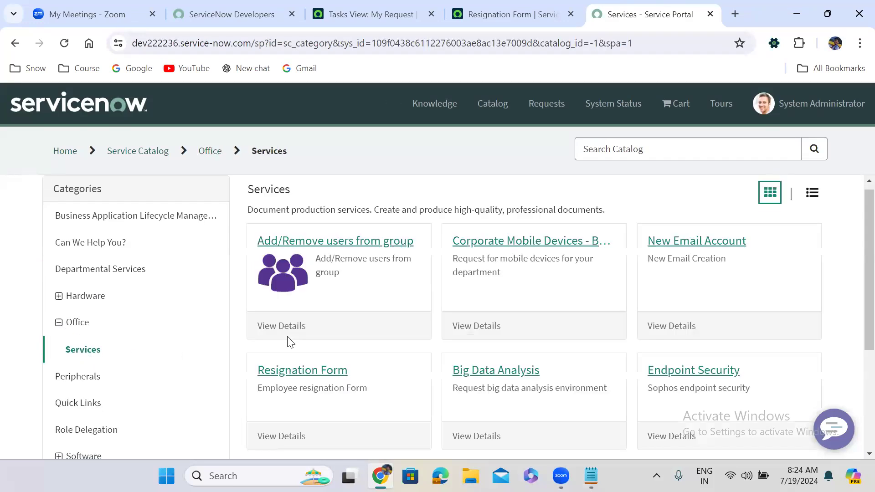
click(300, 371)
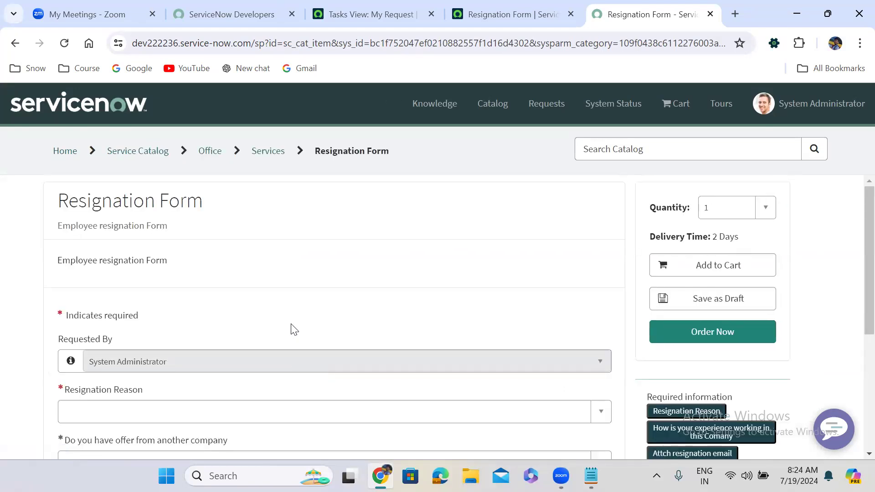
scroll(294, 329, down, 5)
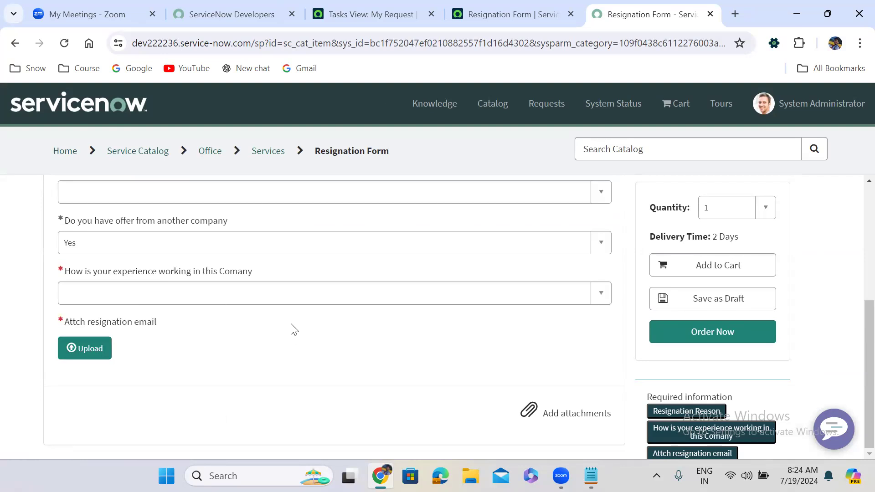
Check the choices offered for resignation reason, offer from another company and work experience on the portal's Resignation Form.
scroll(294, 329, up, 2)
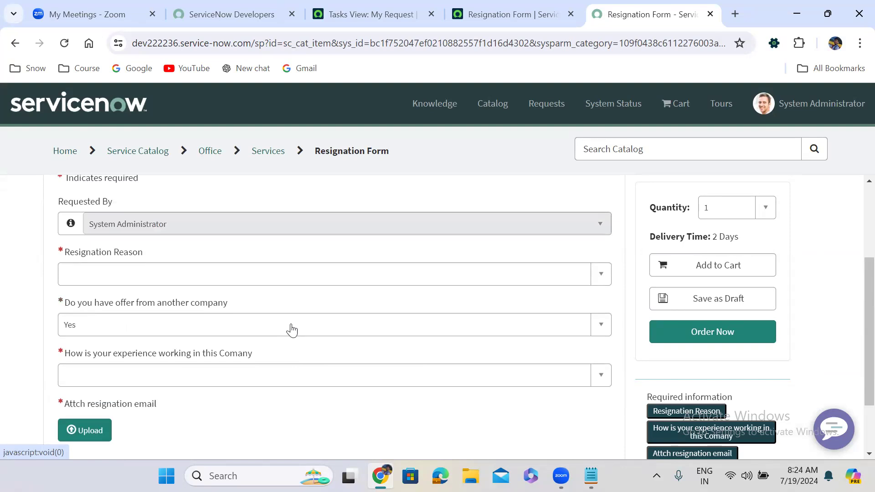
scroll(292, 329, up, 1)
scroll(292, 330, up, 2)
scroll(292, 330, down, 2)
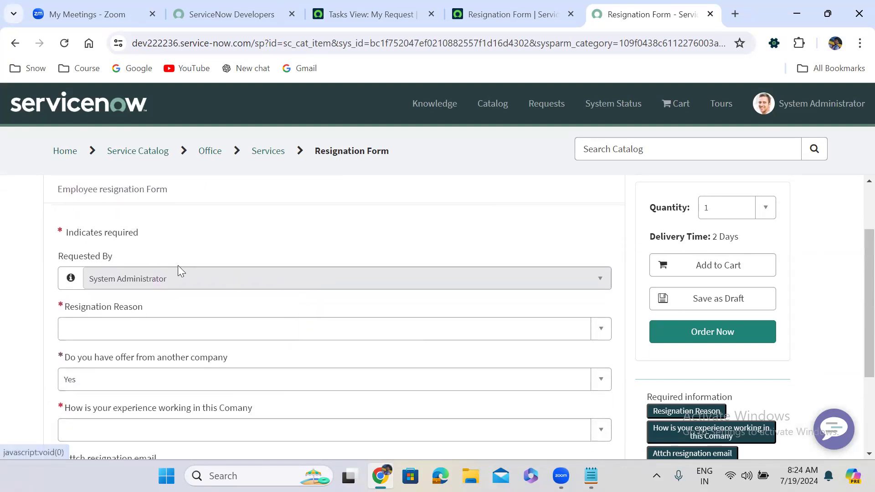
click(153, 336)
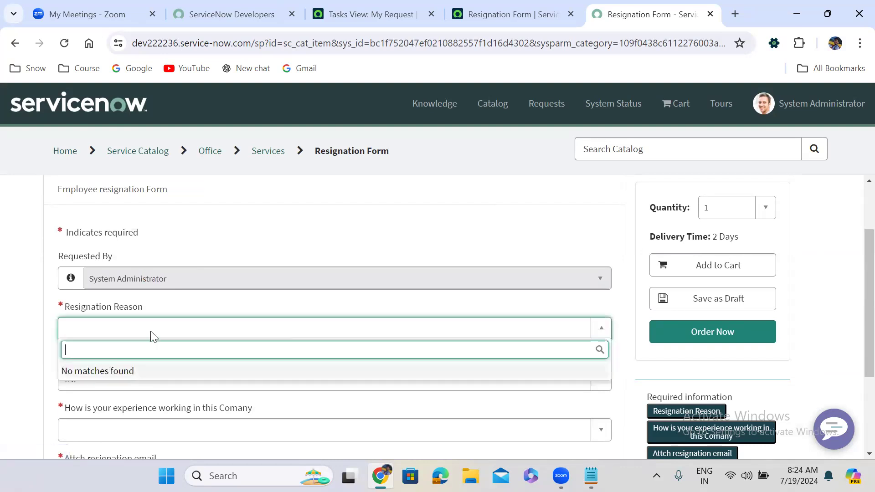
click(272, 312)
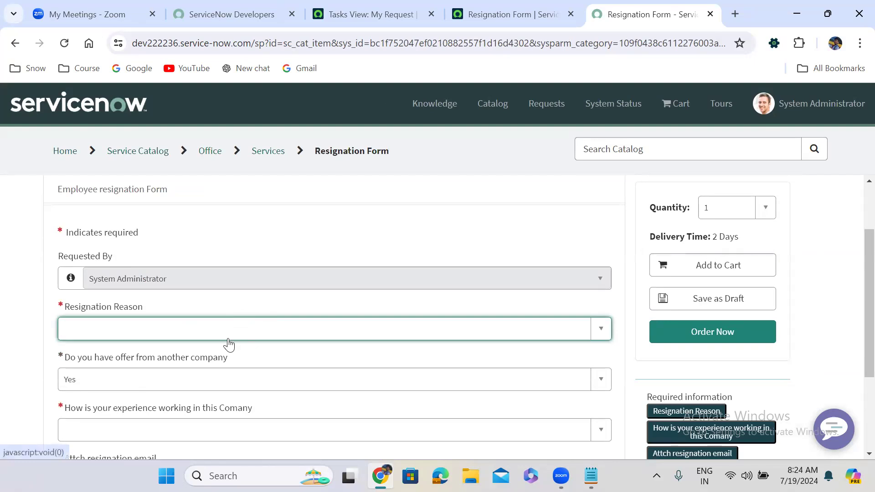
click(196, 386)
click(195, 387)
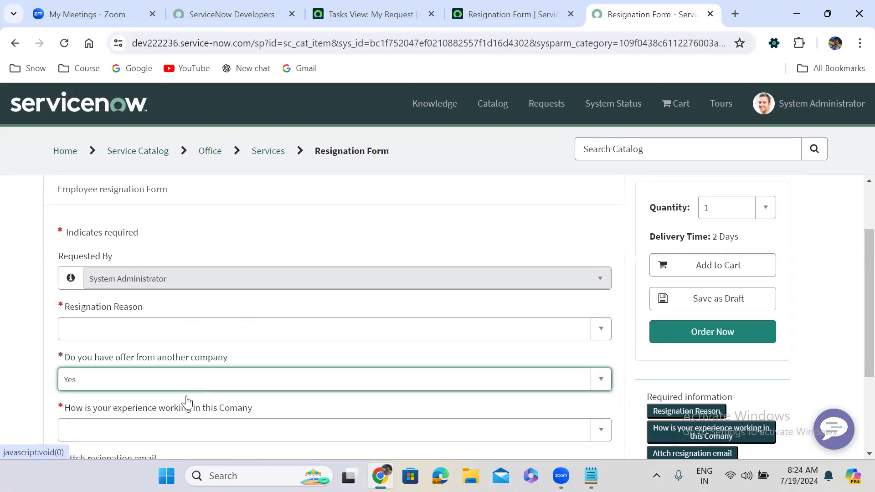
click(167, 440)
click(168, 440)
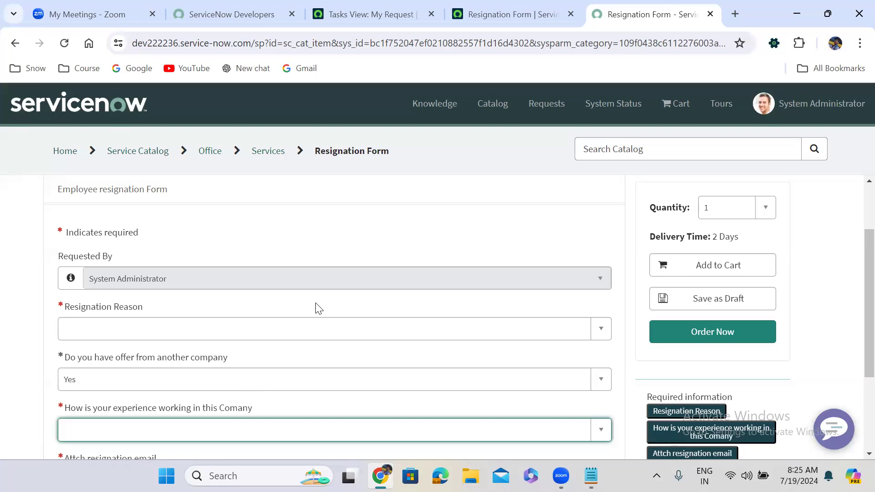
click(328, 229)
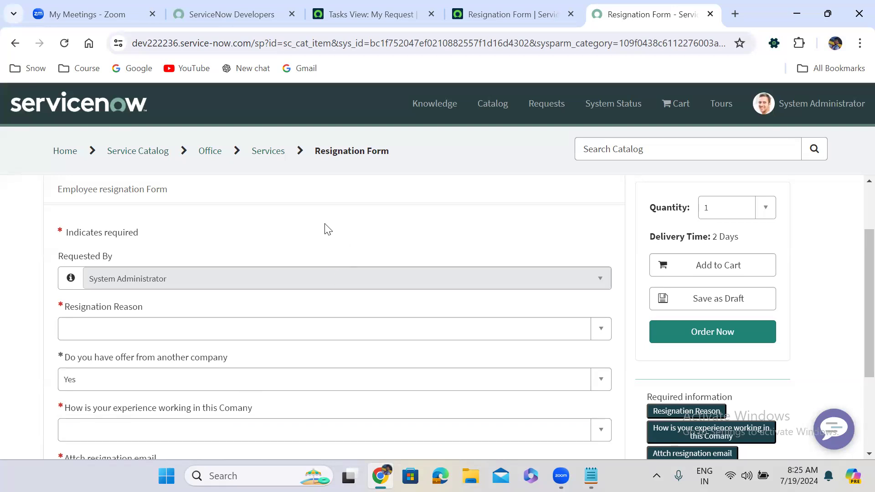
Return to the Resignation Form catalog item record and open its resignation reason, other company offer and work experience variables in separate browser tabs.
click(486, 12)
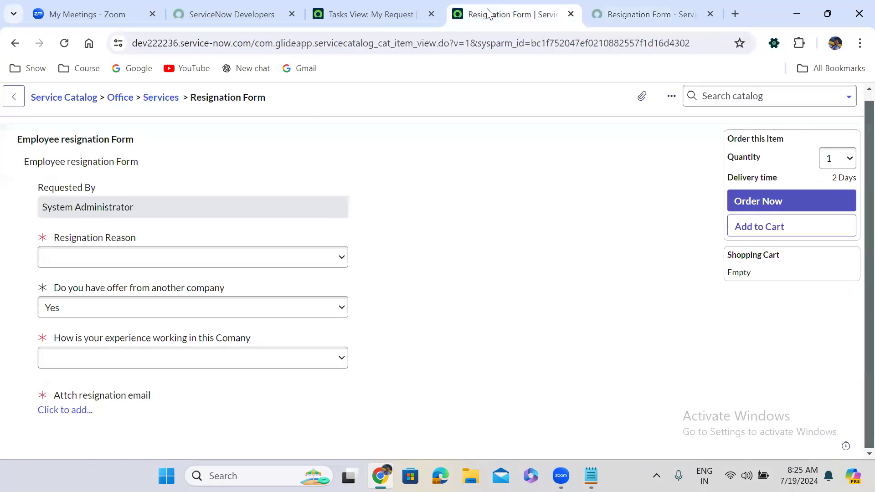
click(15, 44)
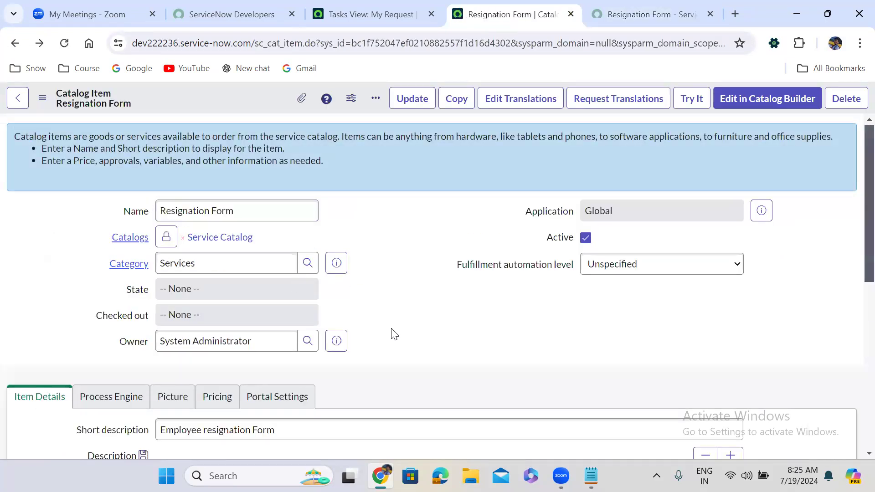
scroll(394, 334, down, 9)
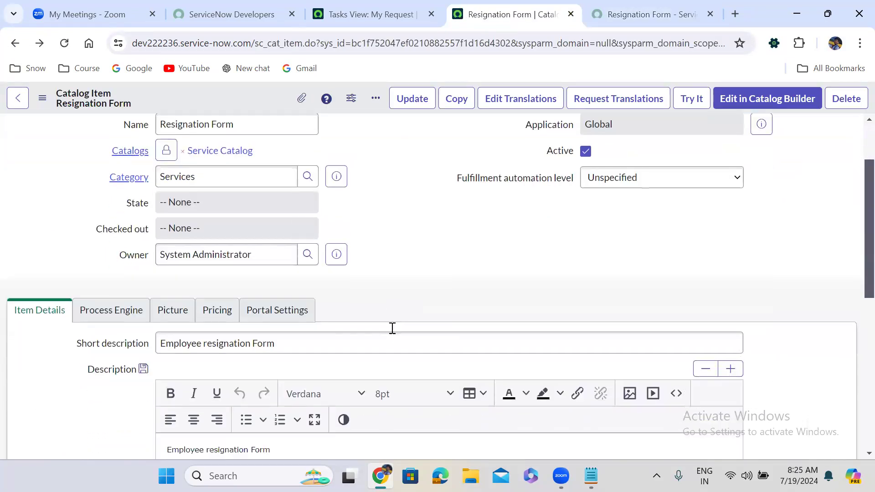
scroll(394, 335, down, 1)
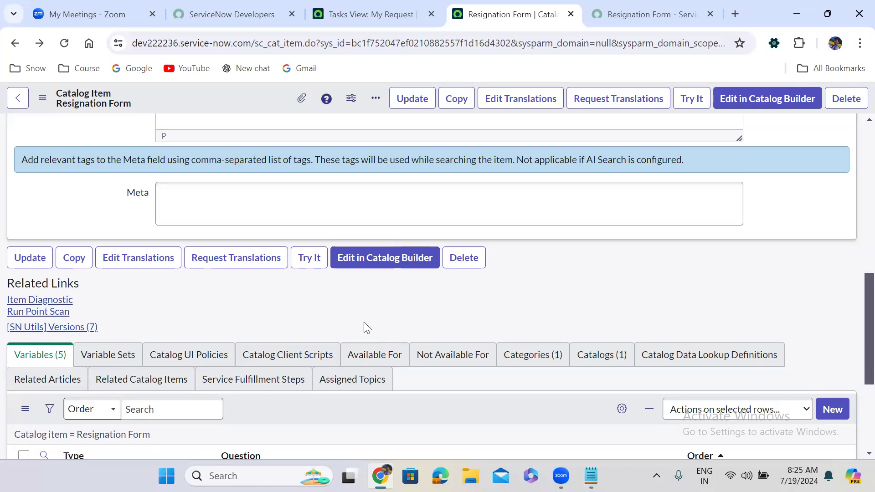
scroll(363, 324, down, 4)
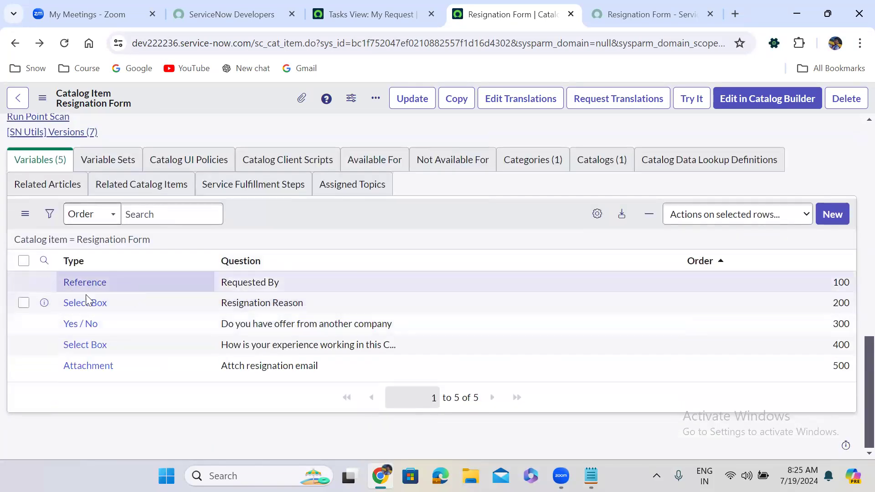
right_click(44, 302)
click(127, 137)
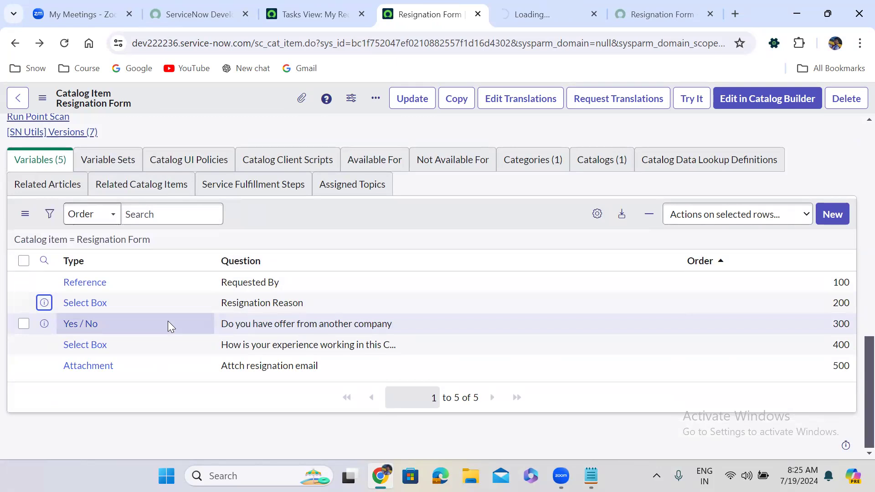
right_click(43, 324)
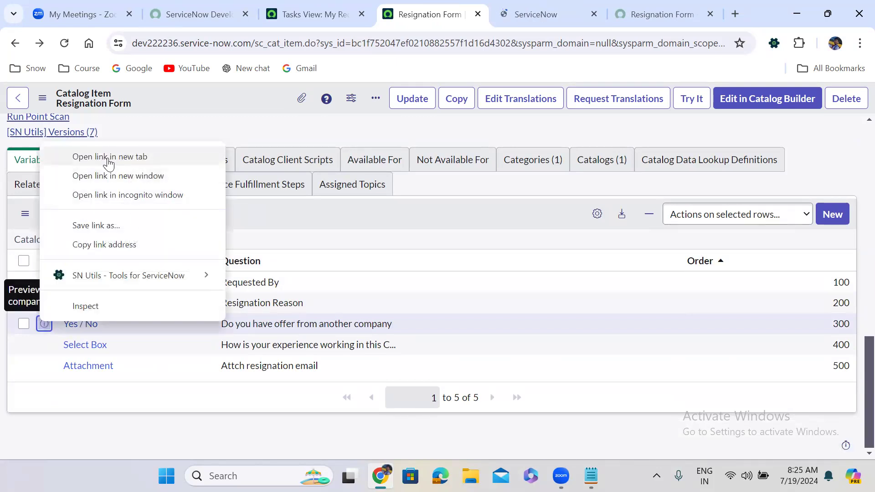
click(108, 163)
right_click(43, 345)
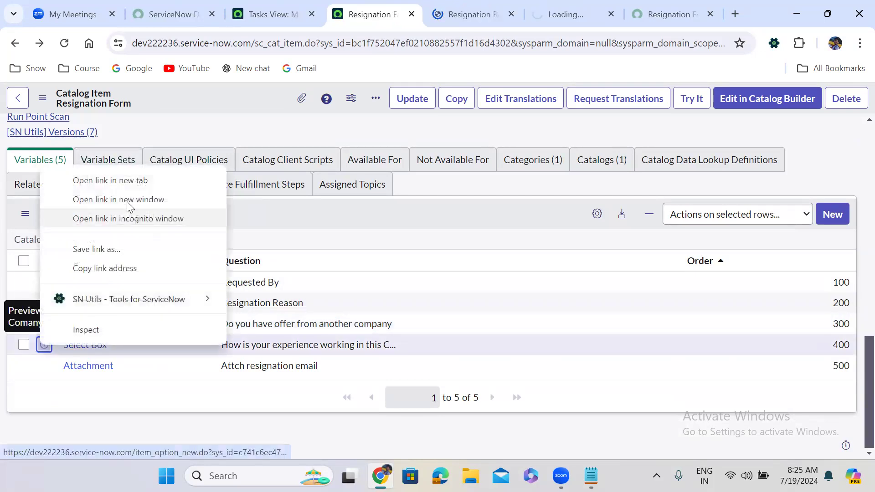
click(111, 181)
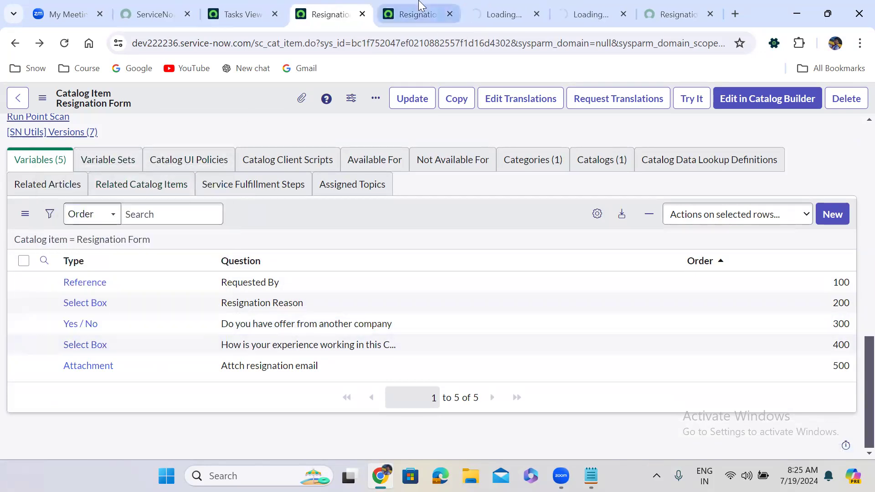
Switch to the Resignation Reason variable, review its settings and start a new question choice for it.
click(417, 15)
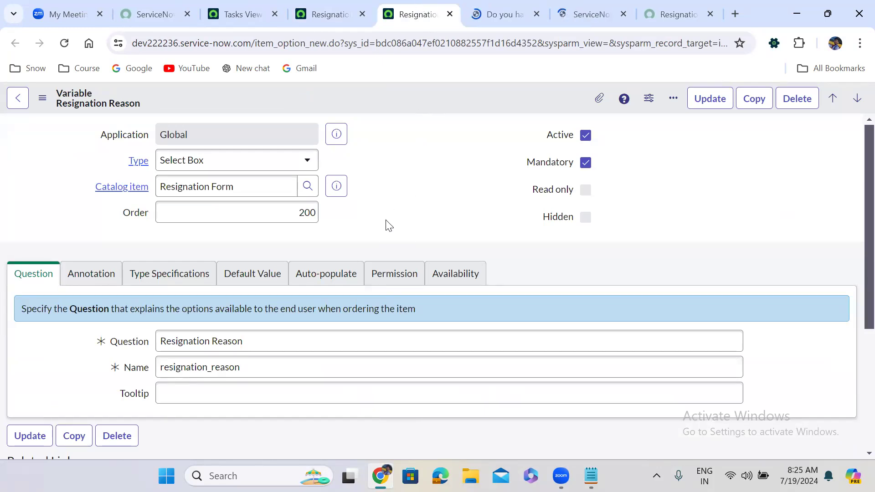
scroll(388, 225, down, 1)
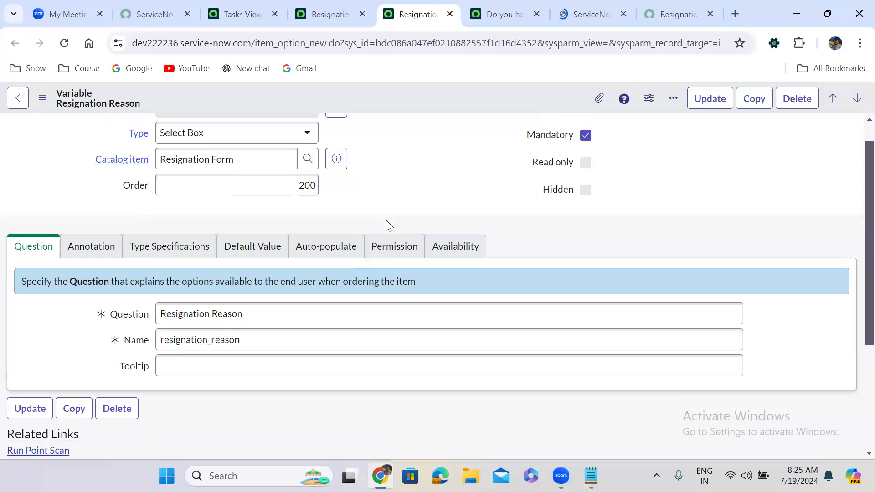
scroll(388, 226, down, 4)
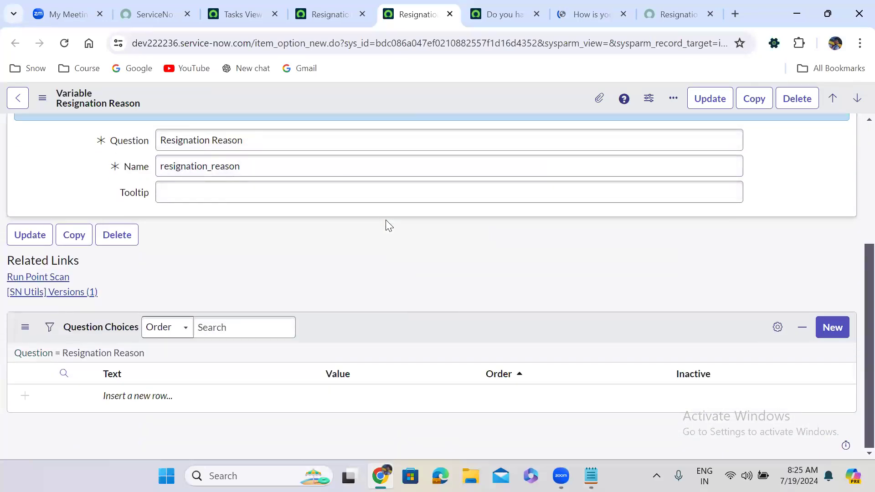
scroll(388, 225, up, 4)
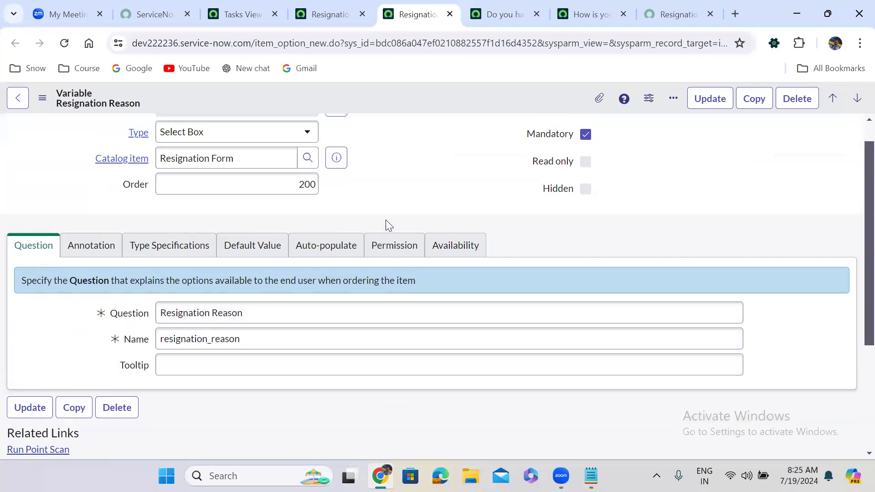
scroll(386, 225, up, 1)
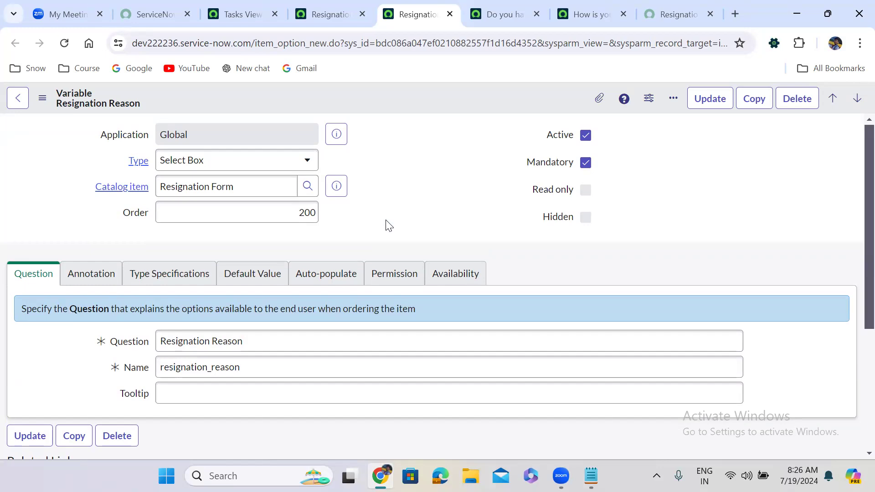
scroll(389, 226, down, 5)
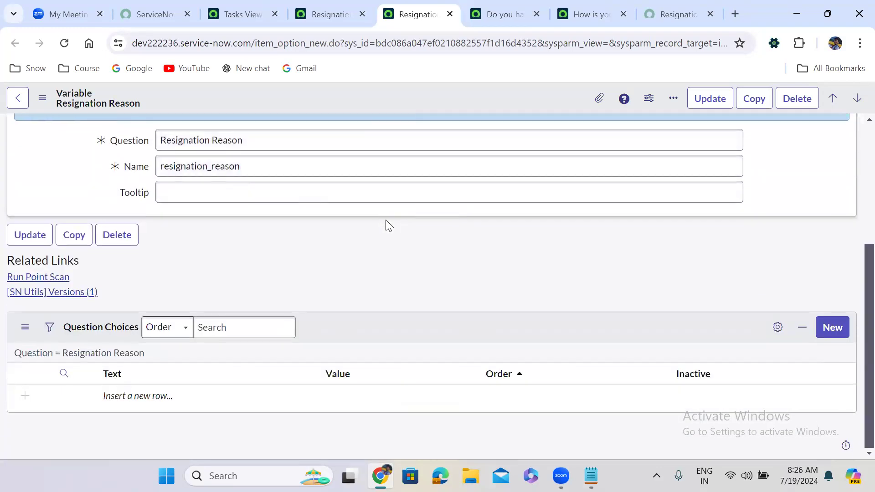
click(833, 326)
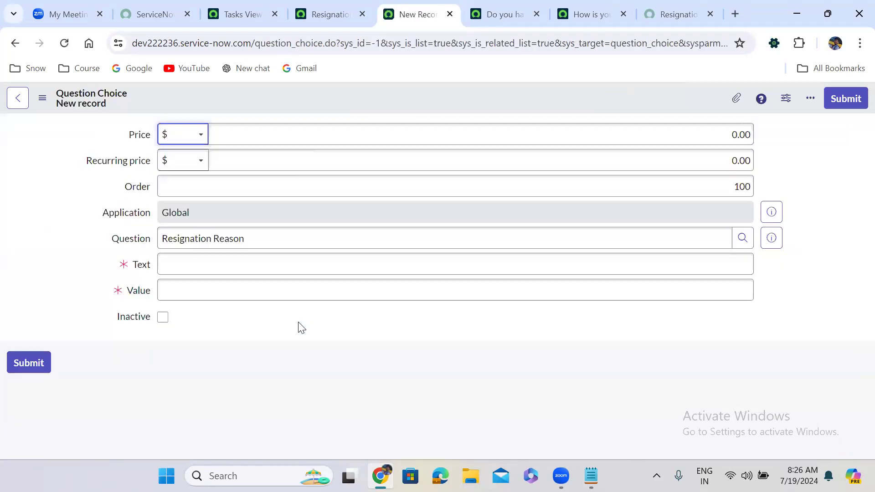
Set both the text and value of the new choice to "Better oppertunity" and save the record.
click(207, 256)
text(Better oppertunity)
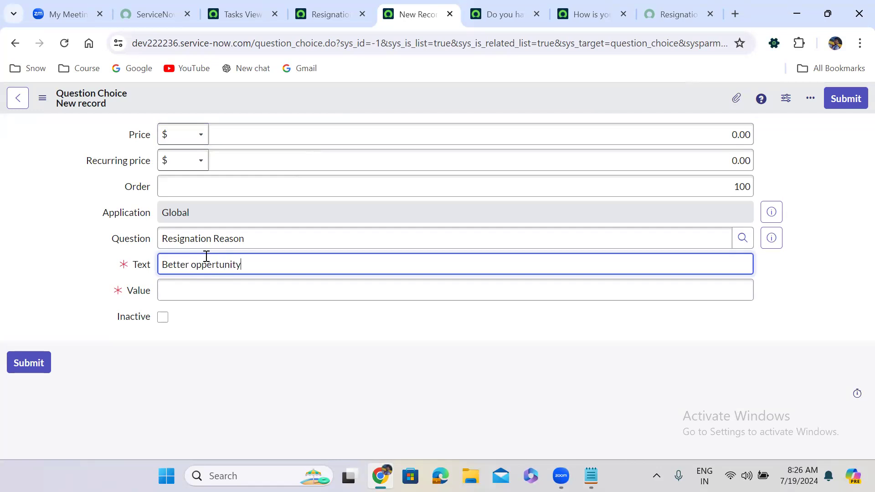
triple_click(227, 268)
key(ctrl+c)
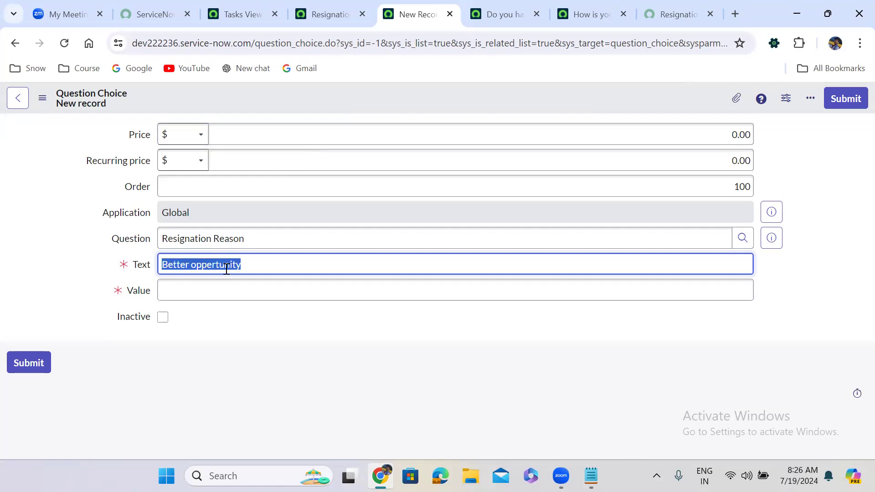
click(219, 296)
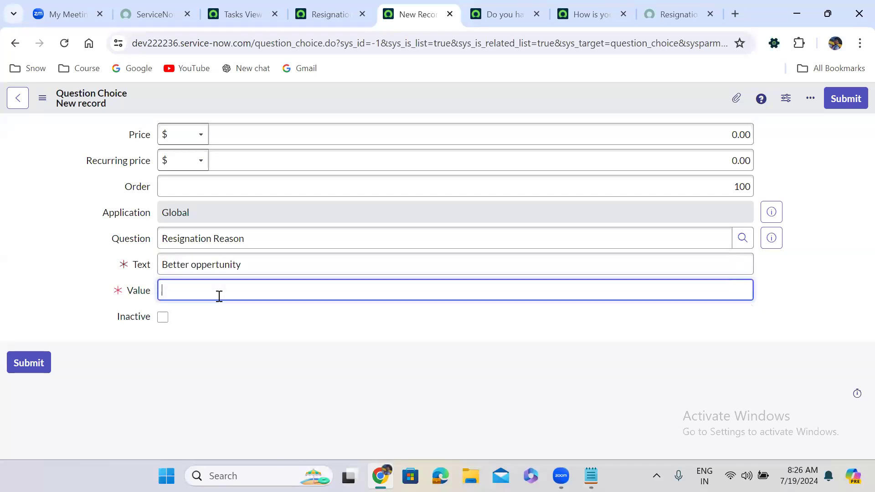
key(ctrl+v)
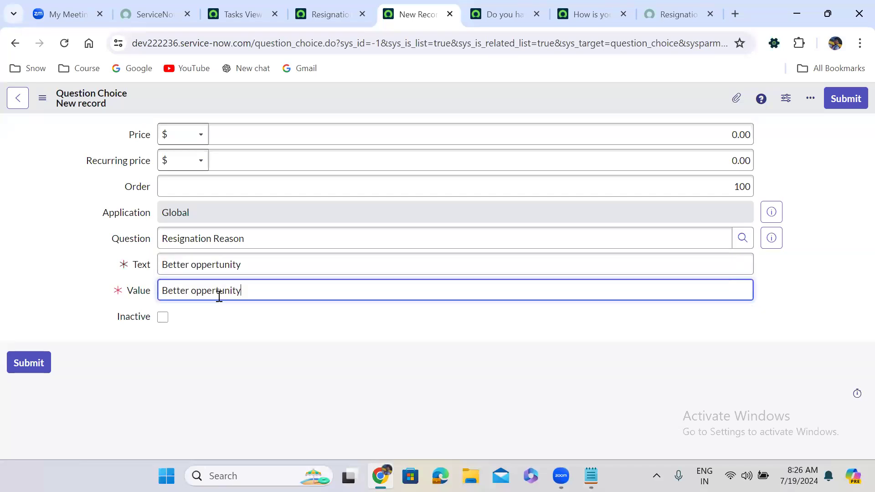
right_click(396, 101)
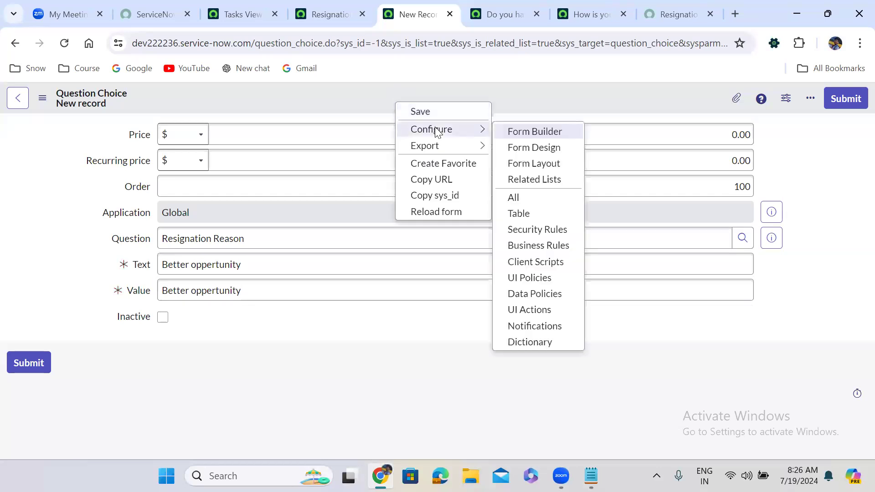
click(436, 112)
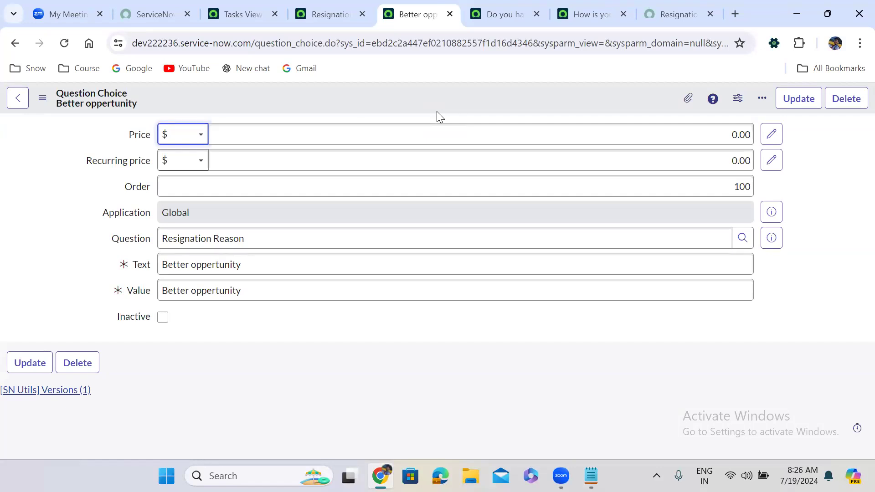
Change the text and value to "Higher Studies" and insert it as a separate Resignation Reason choice, staying on the record.
triple_click(250, 259)
key(BackSpace)
text(Higher Studies)
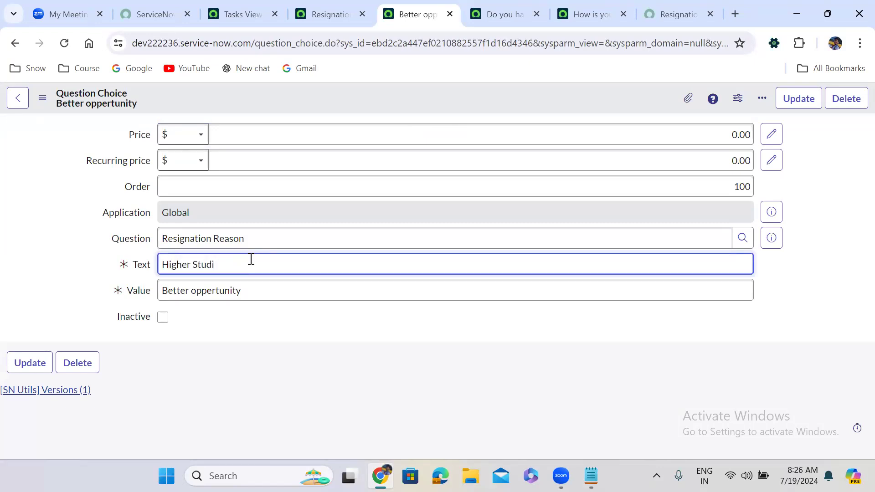
key(ctrl+shift+Left)
key(ctrl+shift+Left)
key(ctrl+c)
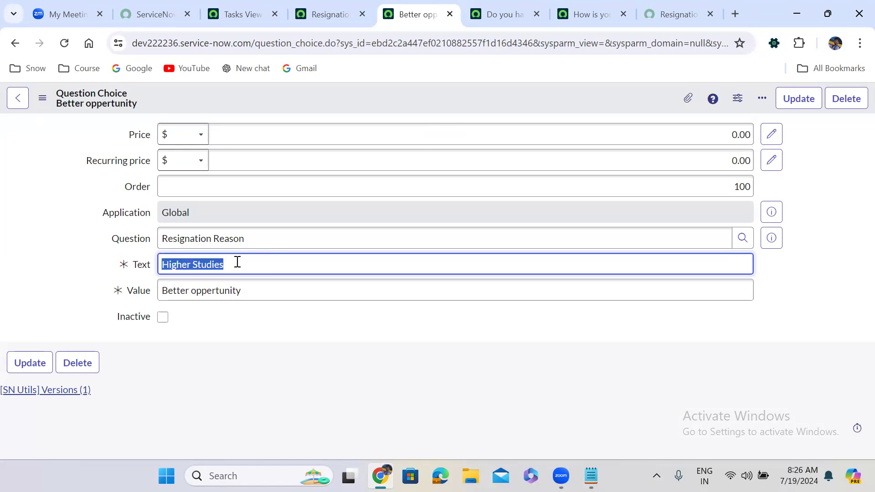
triple_click(241, 290)
key(ctrl+v)
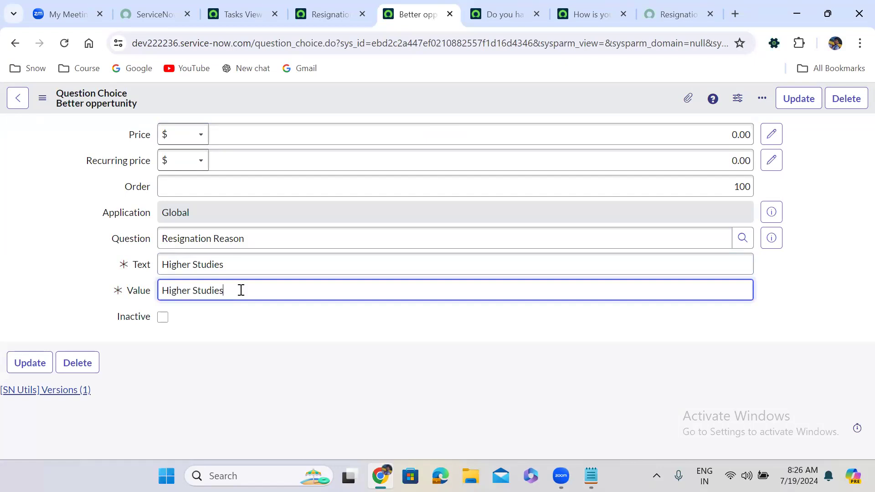
right_click(420, 94)
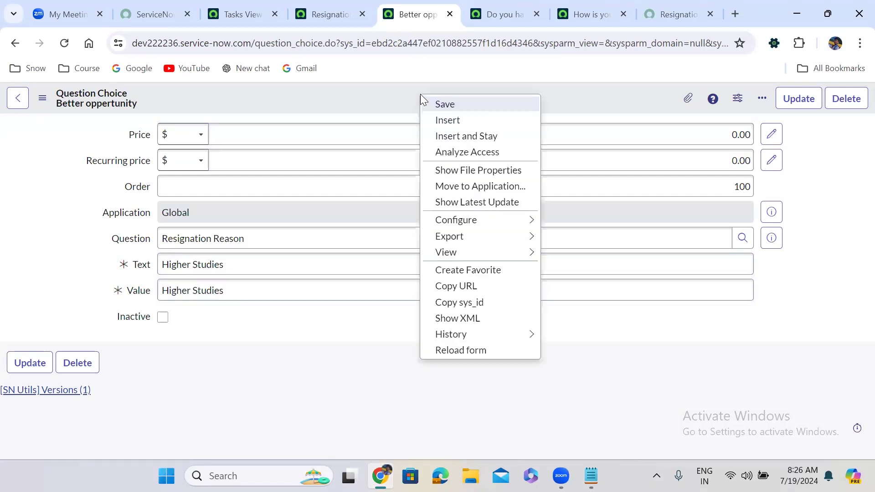
click(453, 132)
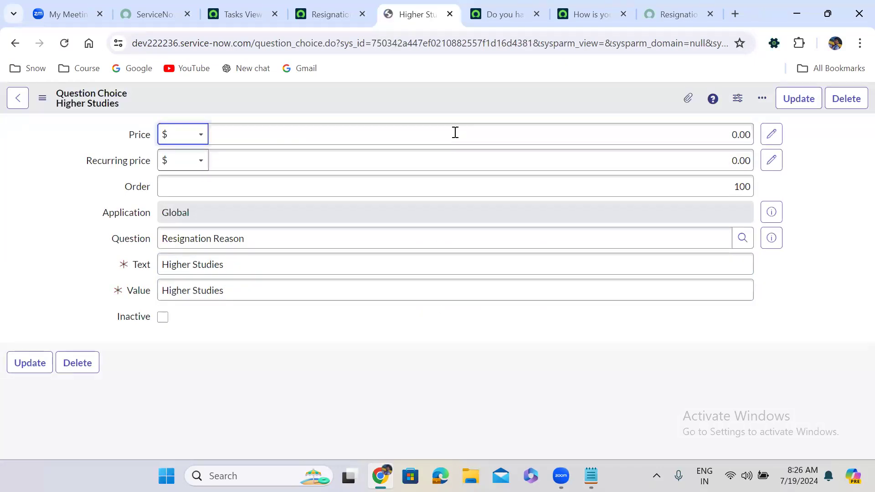
Change the text and value to "Health Reason" and insert it as another Resignation Reason choice, staying on the record.
triple_click(239, 262)
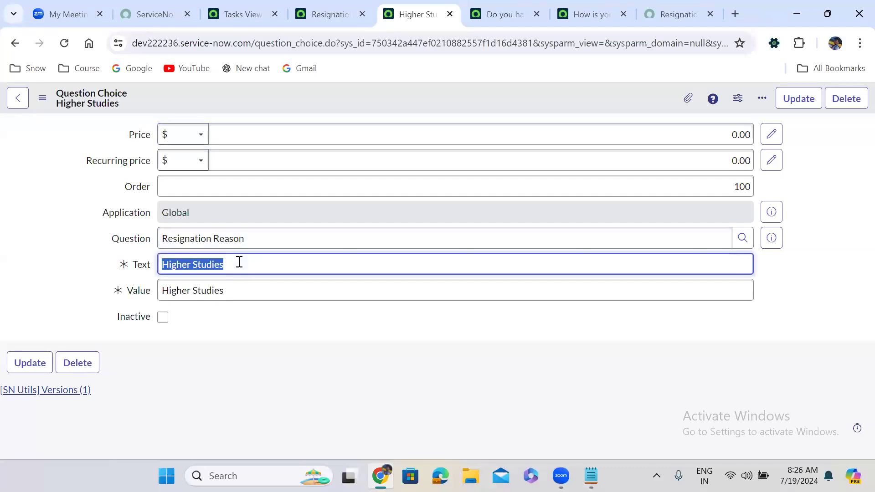
text(Health Reas)
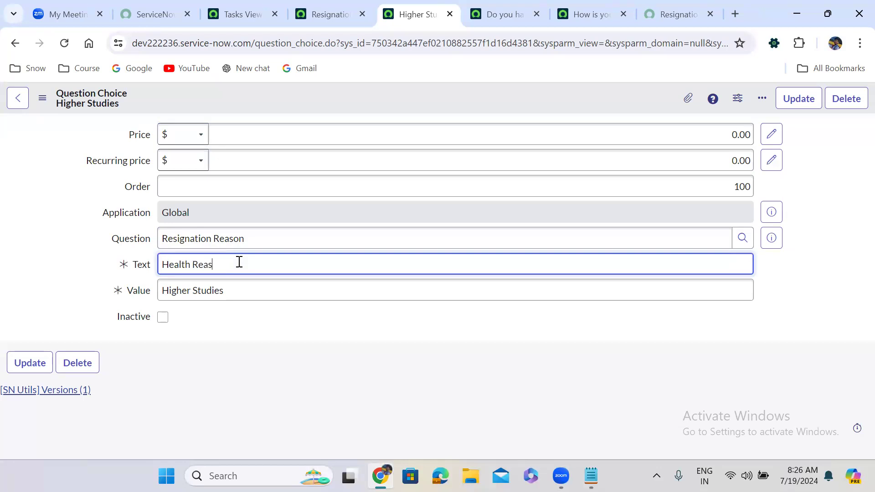
text(on)
triple_click(251, 264)
key(ctrl+c)
triple_click(234, 290)
key(ctrl+v)
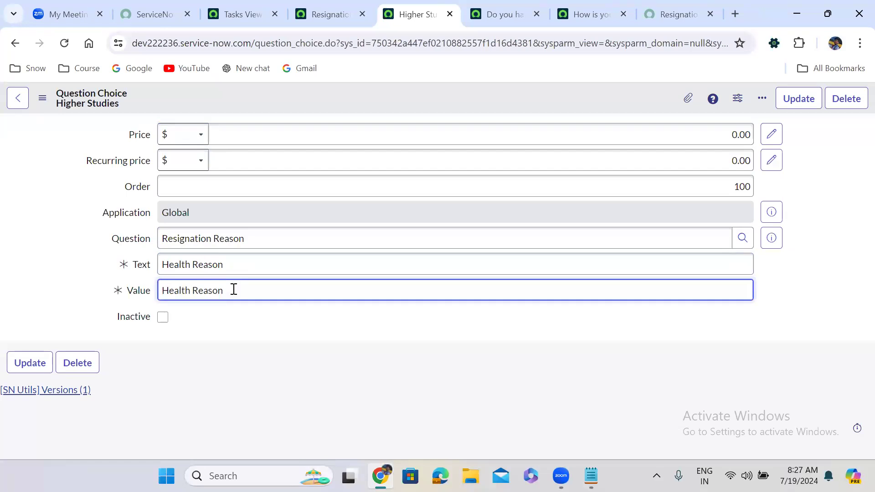
right_click(401, 94)
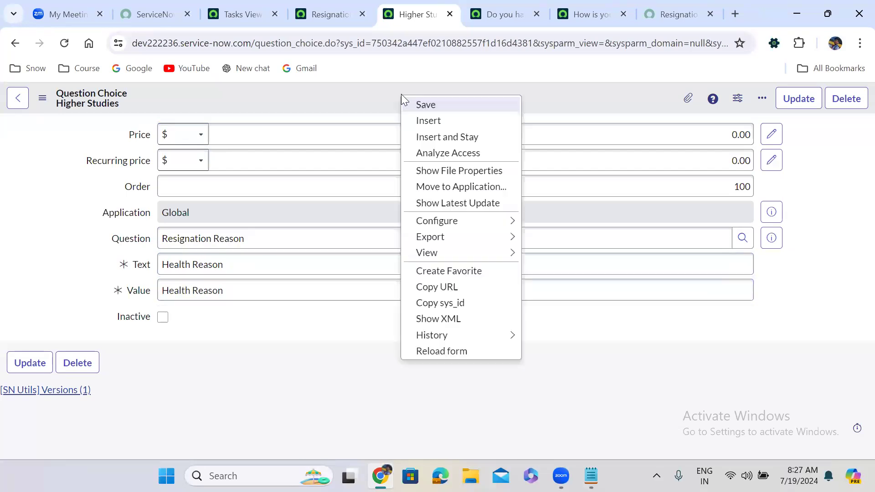
click(458, 140)
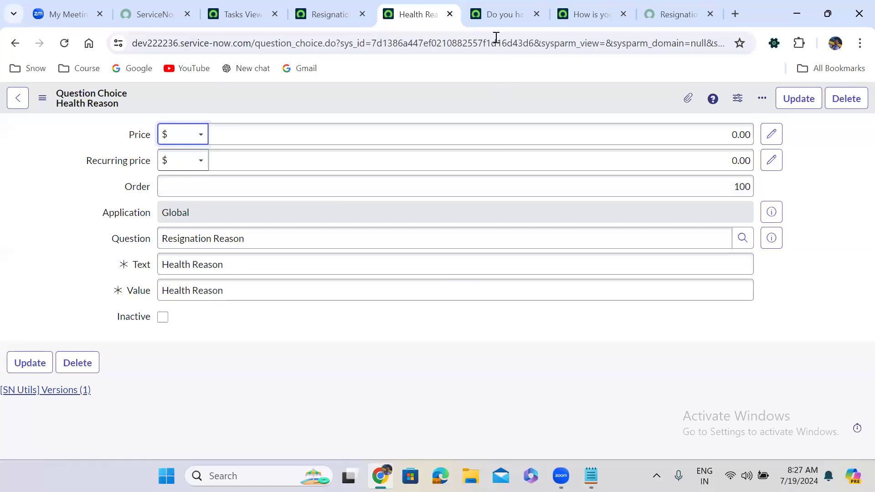
Enable Include none for the "Do you have offer from another company" variable, save it and return to the Health Reason choice.
click(499, 16)
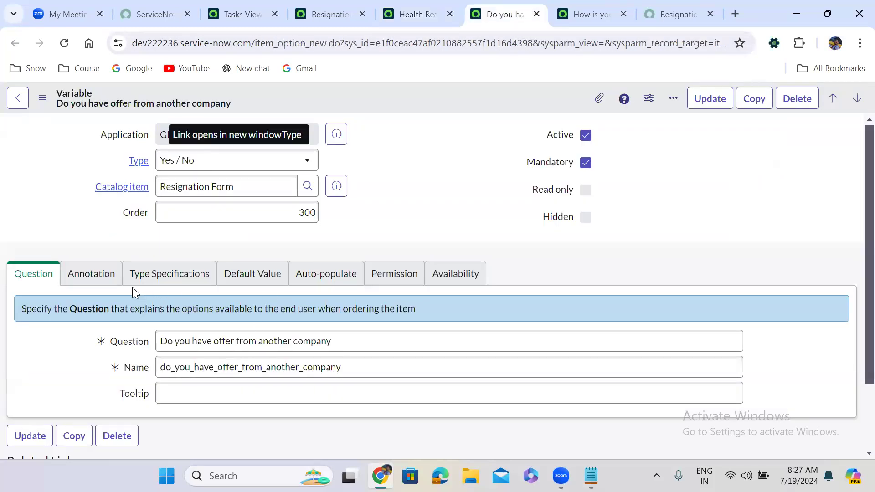
click(182, 274)
click(162, 399)
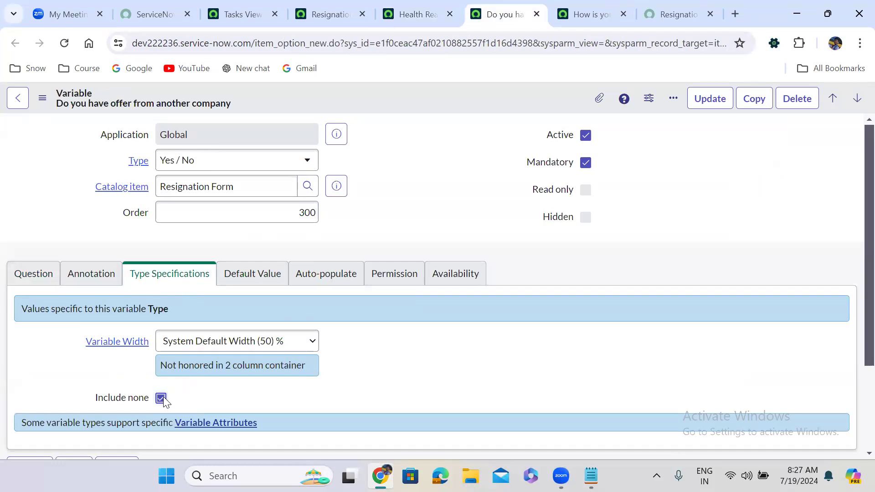
right_click(409, 95)
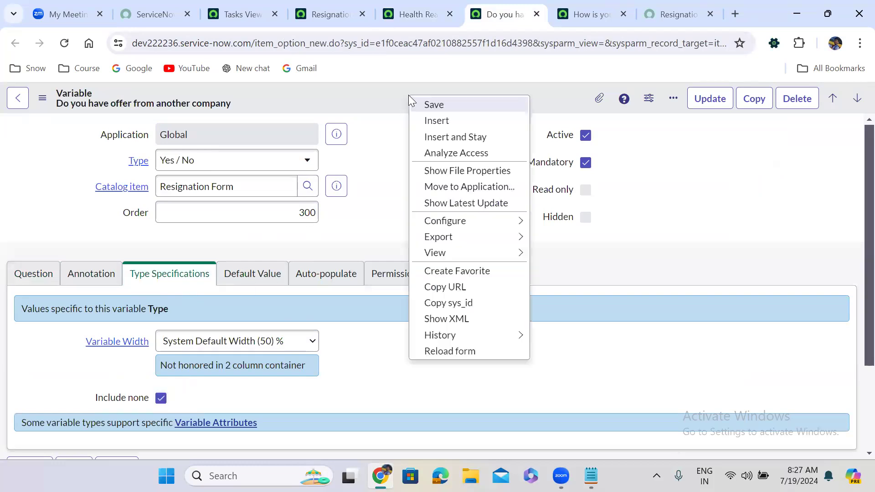
click(436, 104)
click(415, 13)
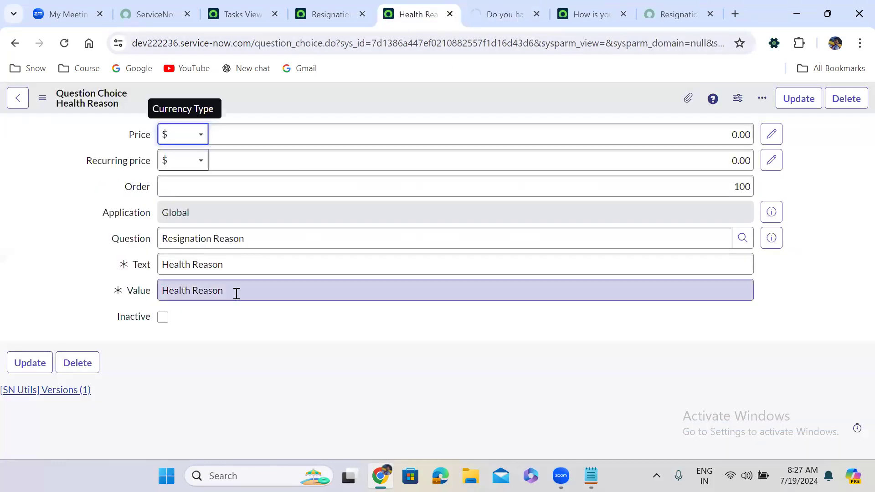
Open the Resignation Reason variable of the Resignation Form catalog item in a new browser tab.
click(334, 3)
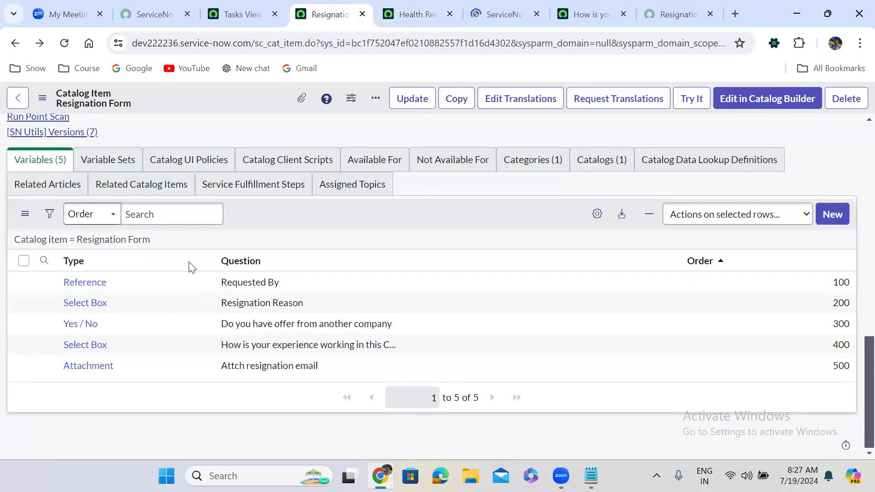
right_click(44, 307)
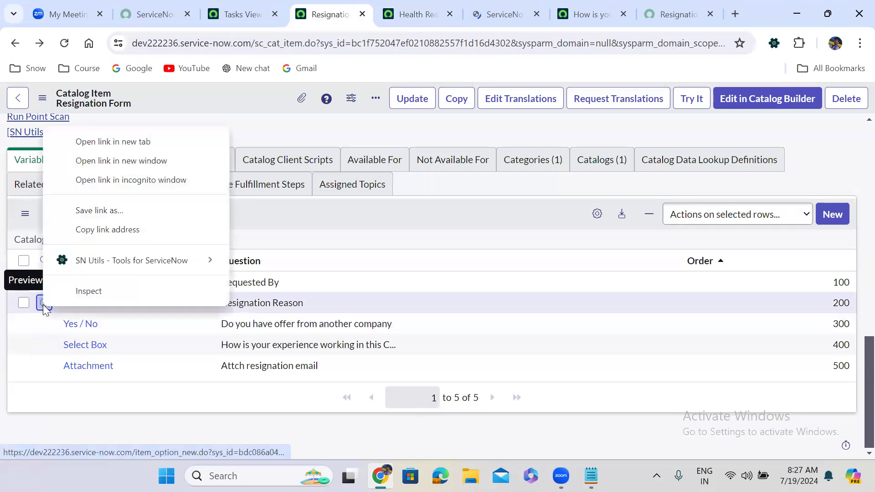
click(116, 141)
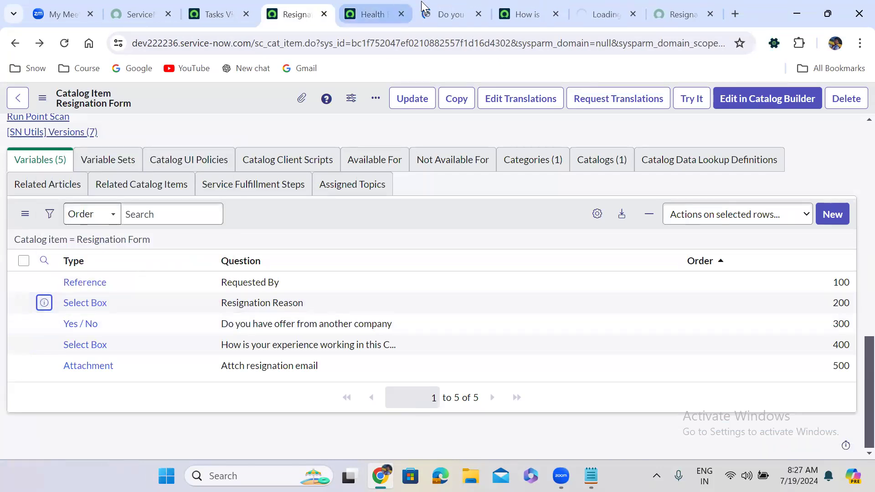
Enable Include none in the type specifications of the "How is your experience working in this Comany" variable and save the record.
click(426, 10)
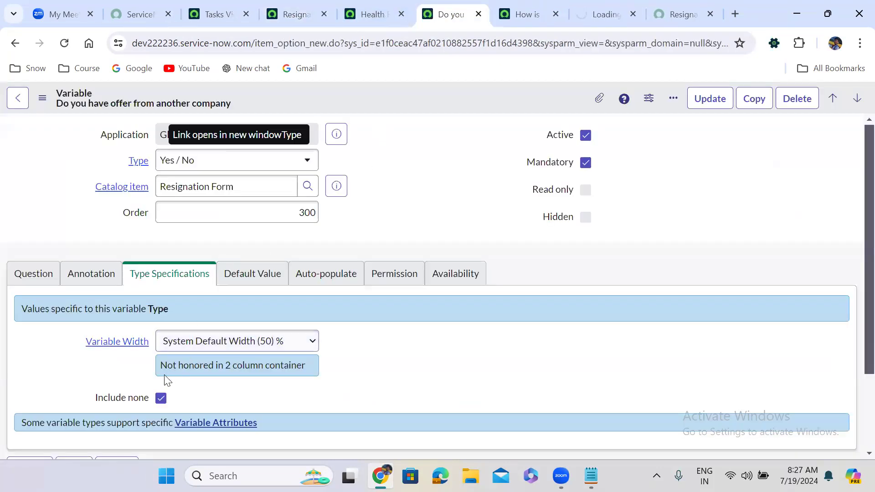
click(379, 12)
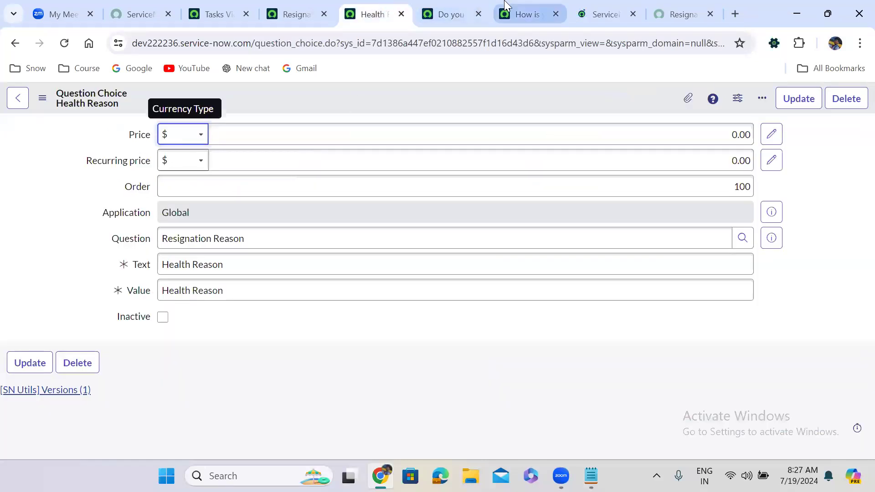
click(506, 9)
click(179, 279)
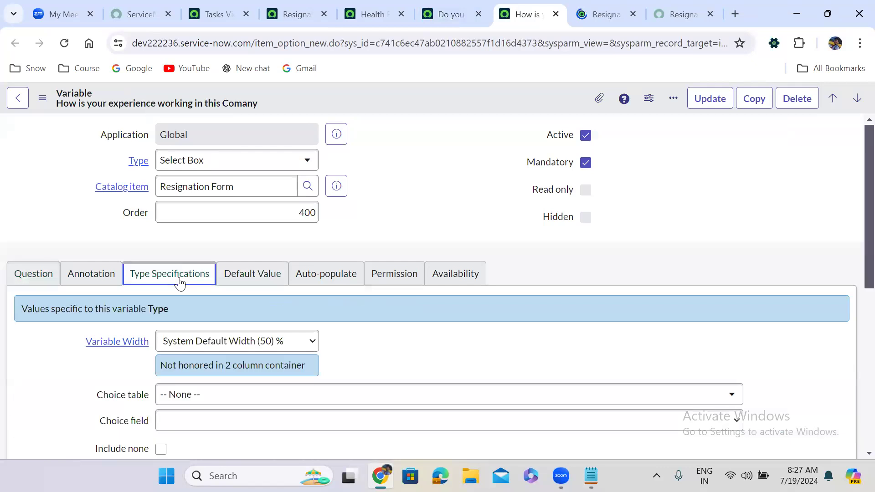
click(161, 449)
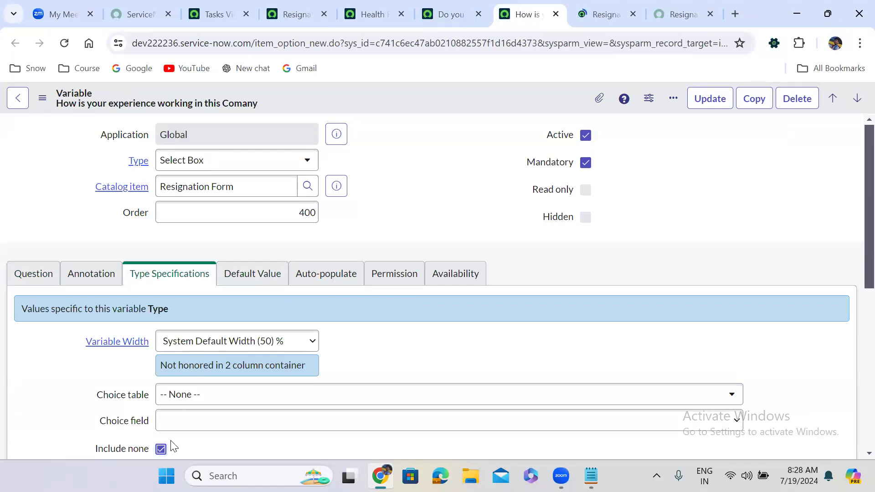
right_click(371, 99)
click(409, 106)
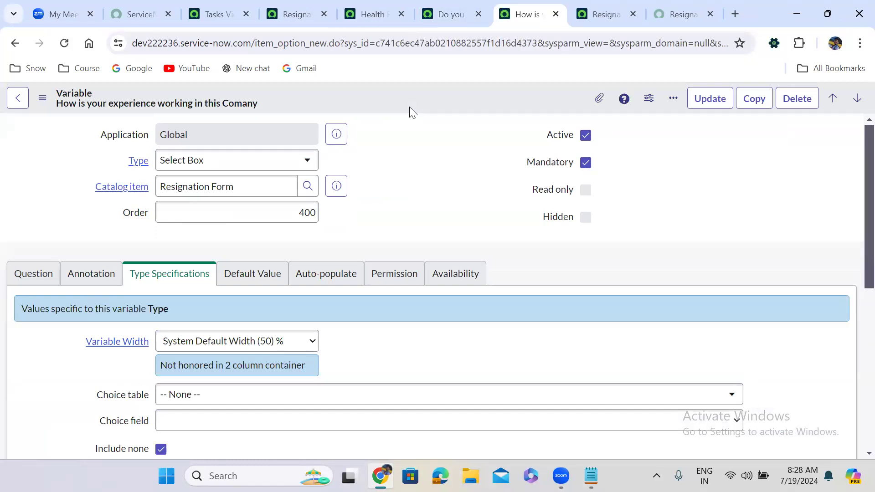
Review the existing question choices of the Resignation Reason variable.
click(599, 10)
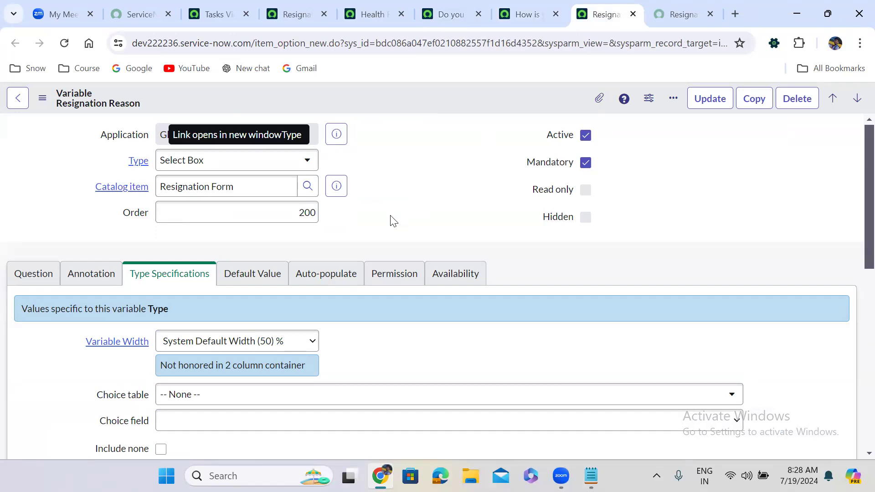
click(42, 274)
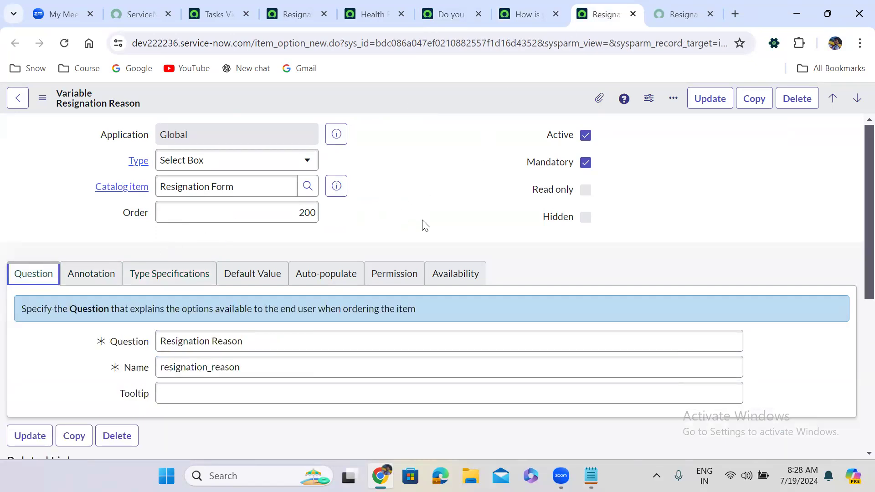
scroll(425, 227, down, 6)
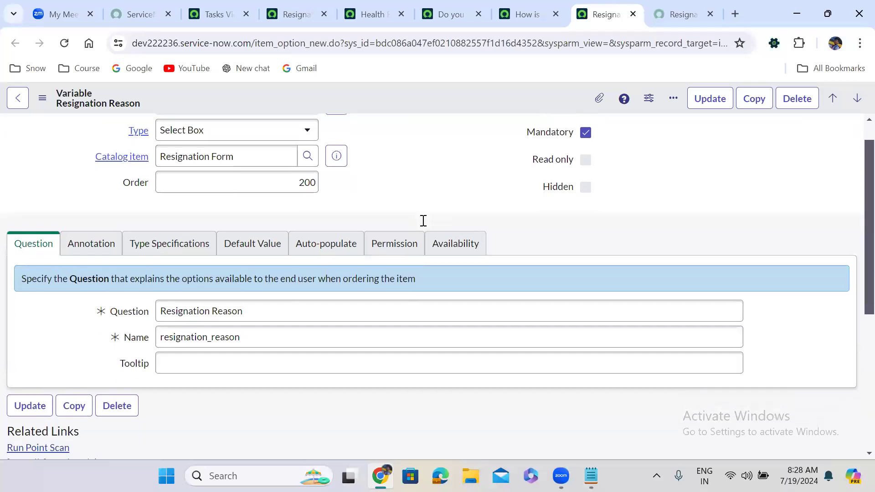
scroll(424, 225, up, 1)
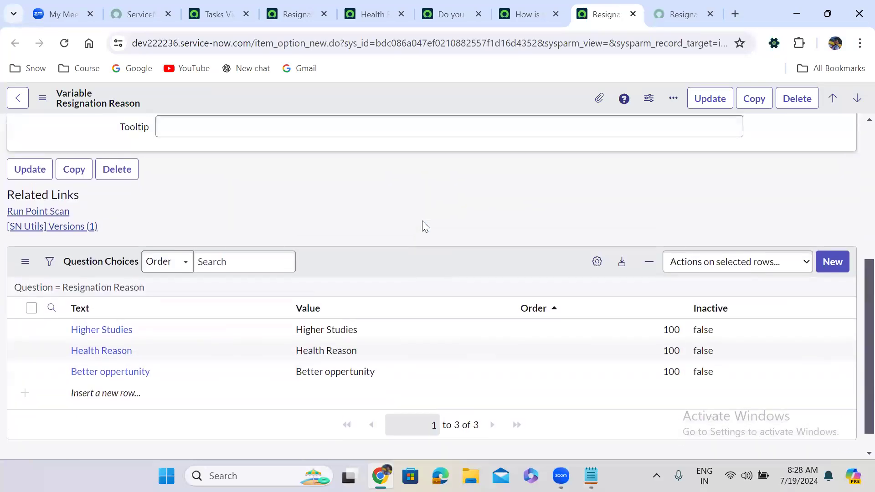
Open a new question choice record for the "How is your experience working in this Comany" variable.
click(523, 6)
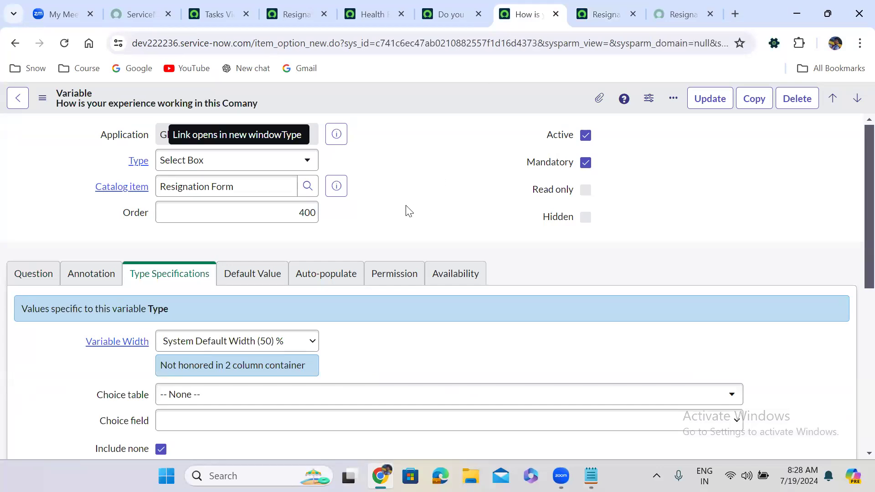
scroll(408, 211, down, 2)
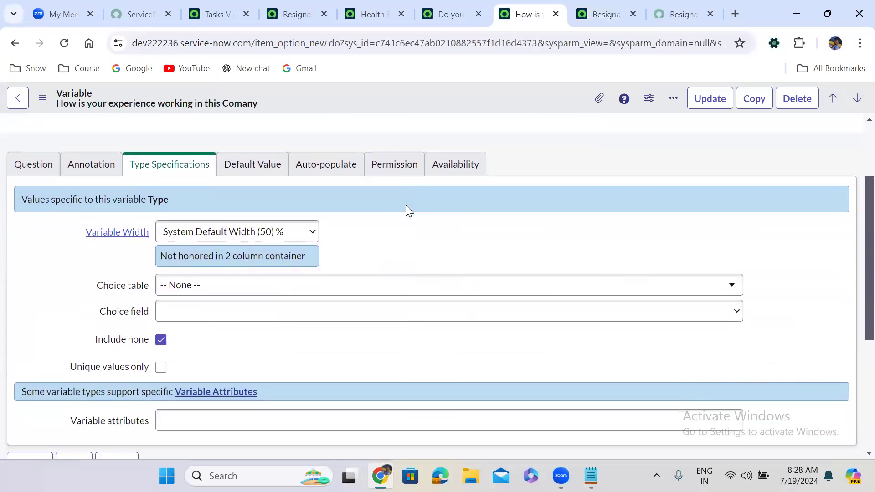
click(64, 165)
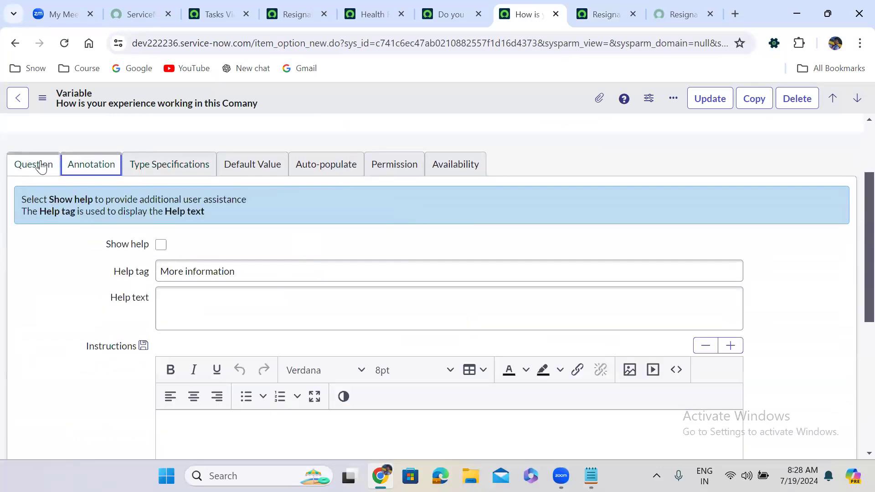
click(41, 166)
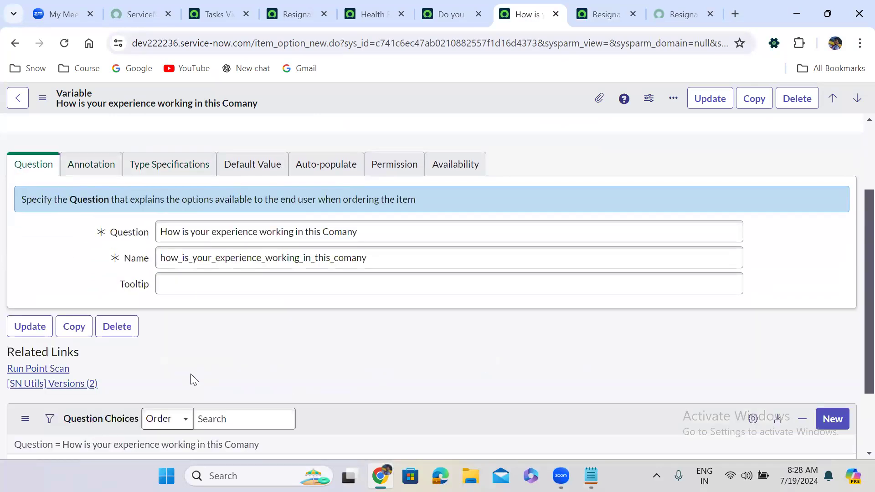
scroll(190, 373, down, 2)
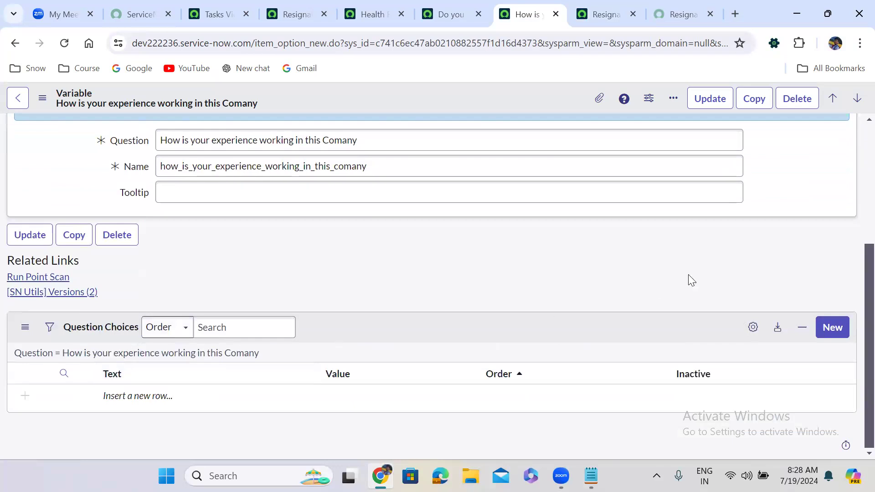
click(834, 326)
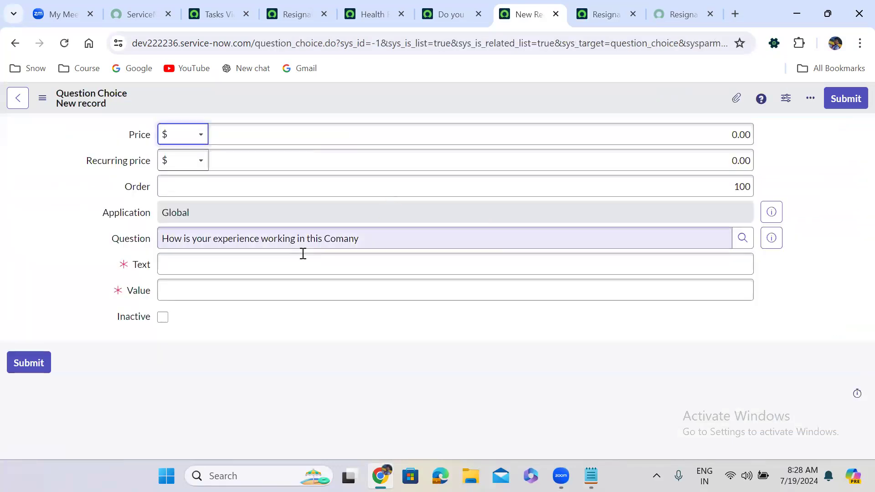
Enter "Not good" as both the text and the value of the new question choice and save it.
click(236, 257)
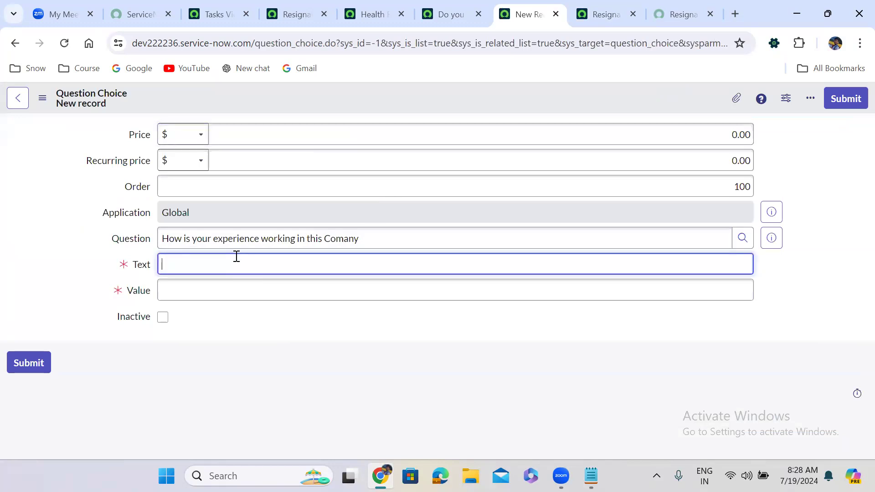
text(Not good)
key(ctrl+a)
key(ctrl+c)
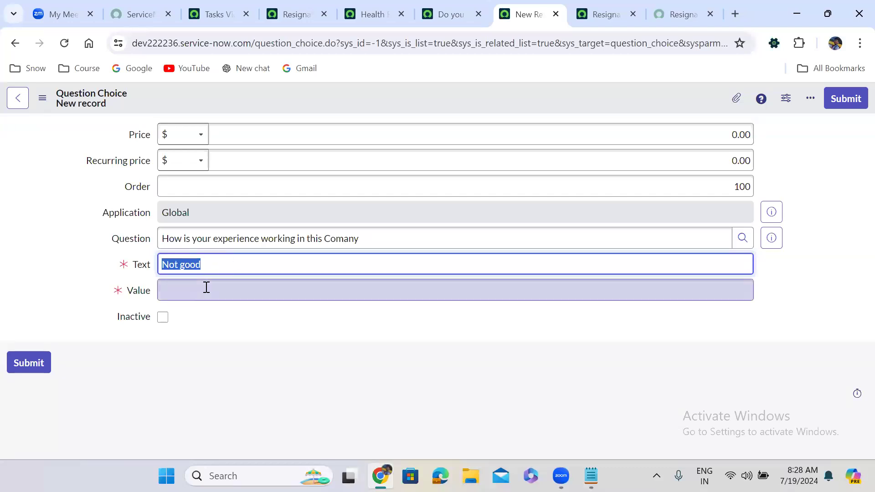
click(206, 288)
key(ctrl+v)
click(399, 89)
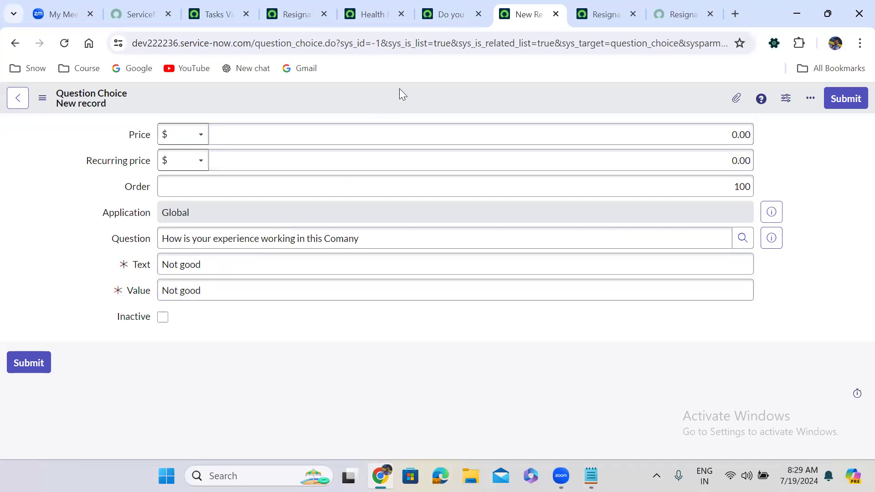
right_click(399, 89)
click(440, 101)
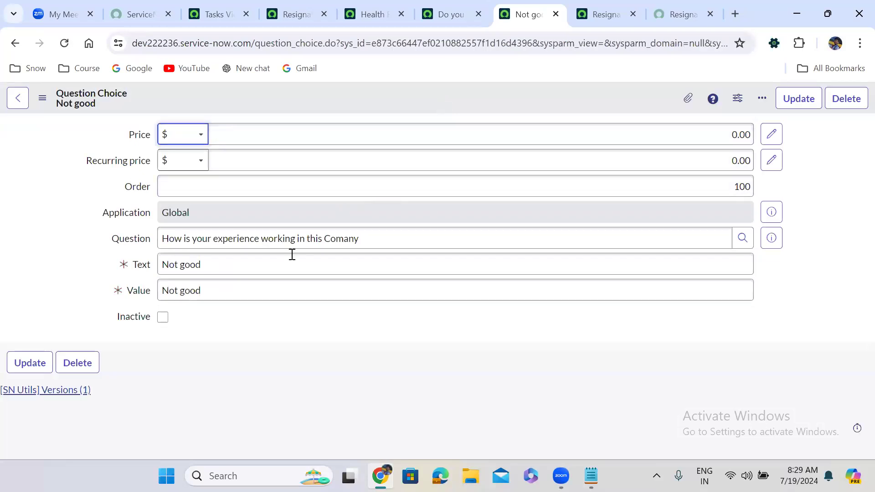
Change the choice's text and value to "good" and insert it as a new choice, staying on the new record.
click(171, 265)
double_click(168, 264)
key(BackSpace)
click(168, 288)
double_click(168, 288)
key(BackSpace)
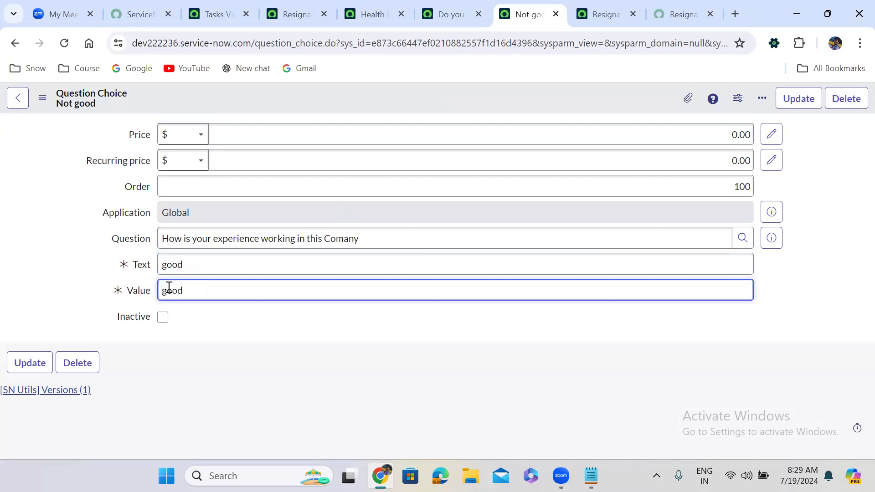
right_click(387, 101)
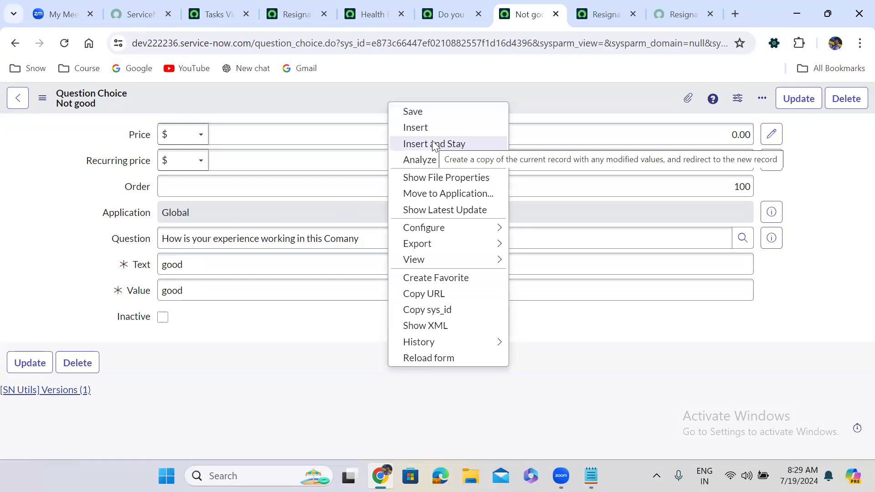
click(455, 144)
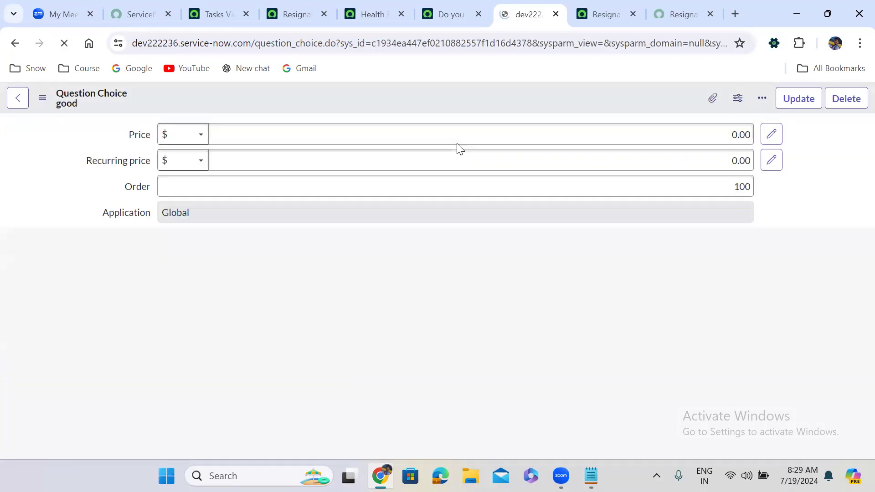
Set the text and value to "Very Good" and insert it as another choice, staying on the new record.
double_click(194, 264)
text(V)
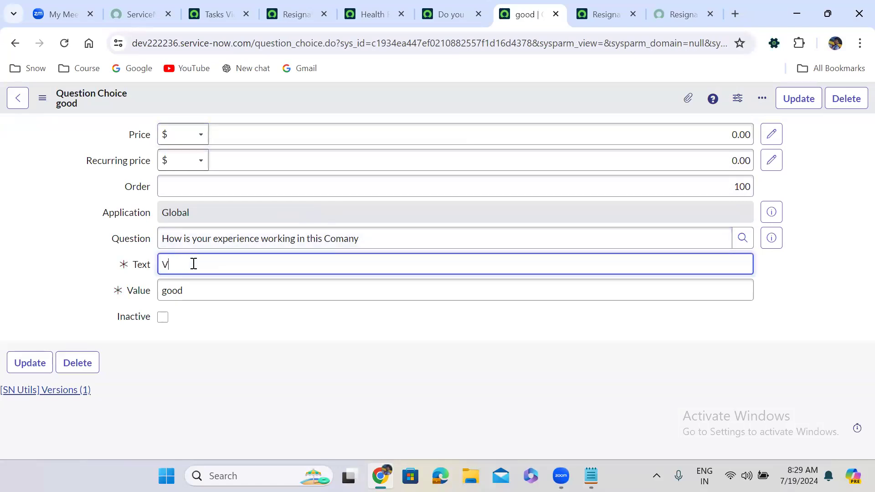
text(ery Good)
key(ctrl+a)
key(ctrl+c)
key(Tab)
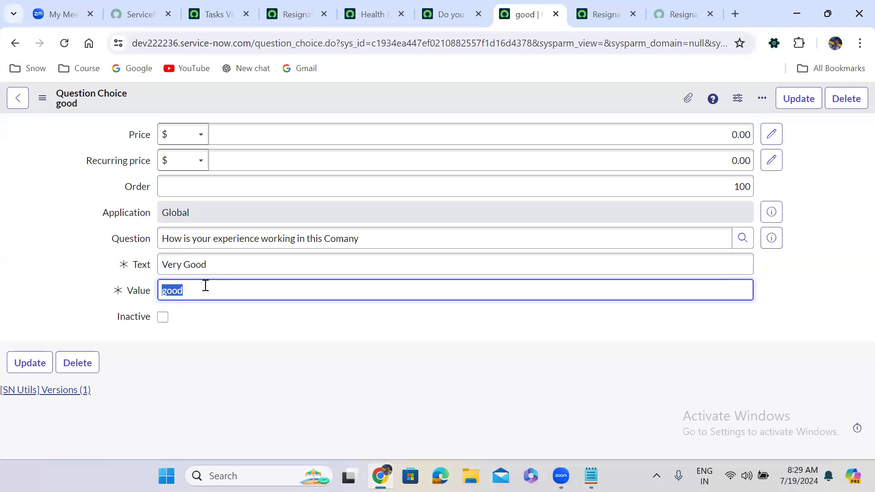
key(ctrl+v)
right_click(434, 96)
click(486, 138)
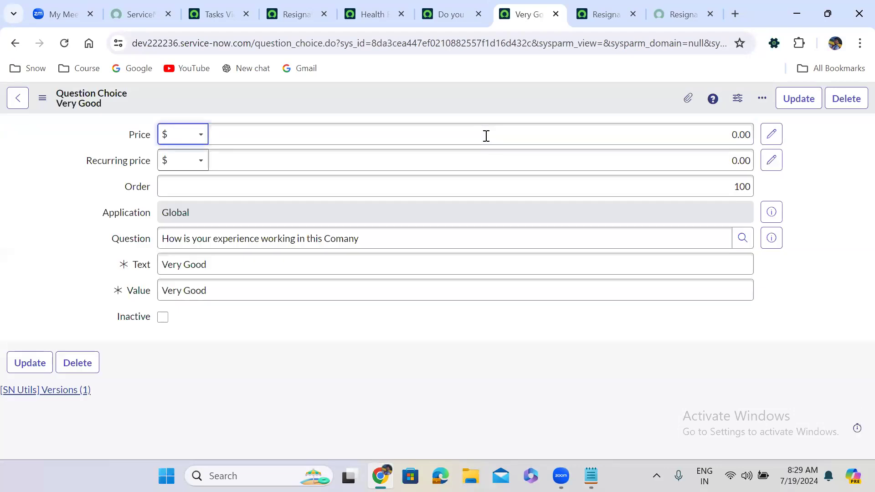
Replace the text and value with "Great" and insert it as a further choice, staying on the new record.
triple_click(235, 263)
key(BackSpace)
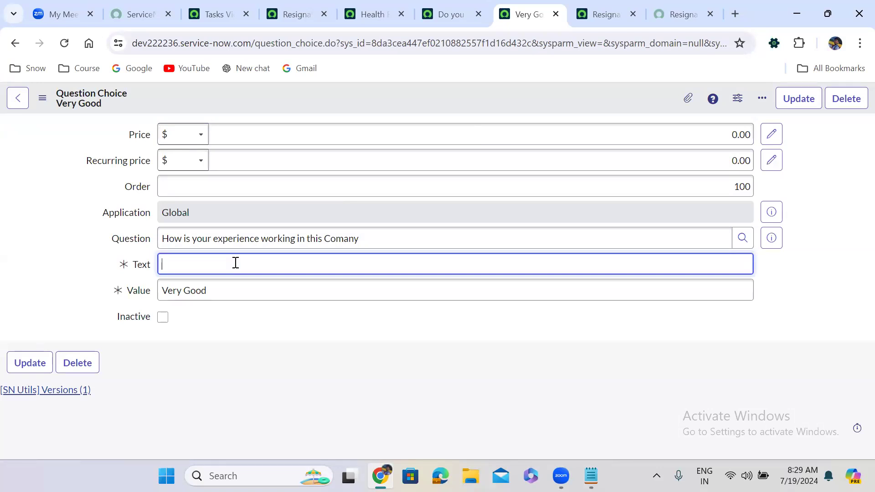
text(Great)
double_click(198, 271)
key(ctrl+c)
triple_click(212, 290)
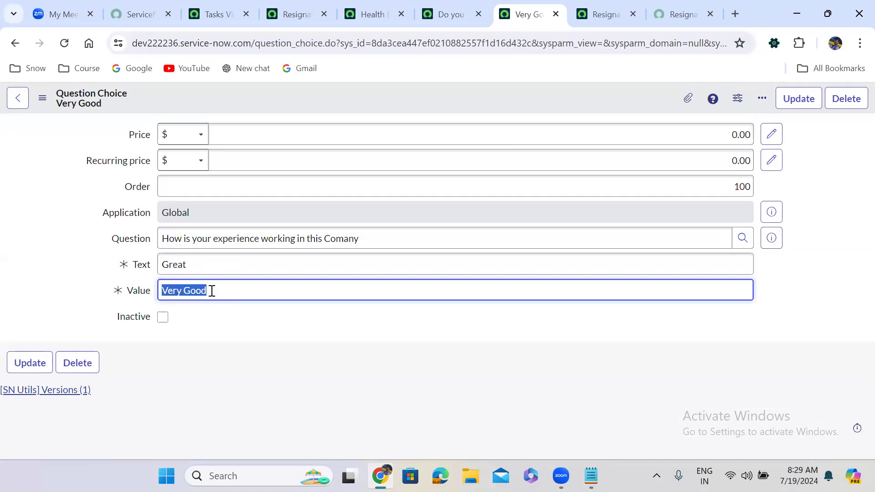
key(ctrl+v)
right_click(439, 96)
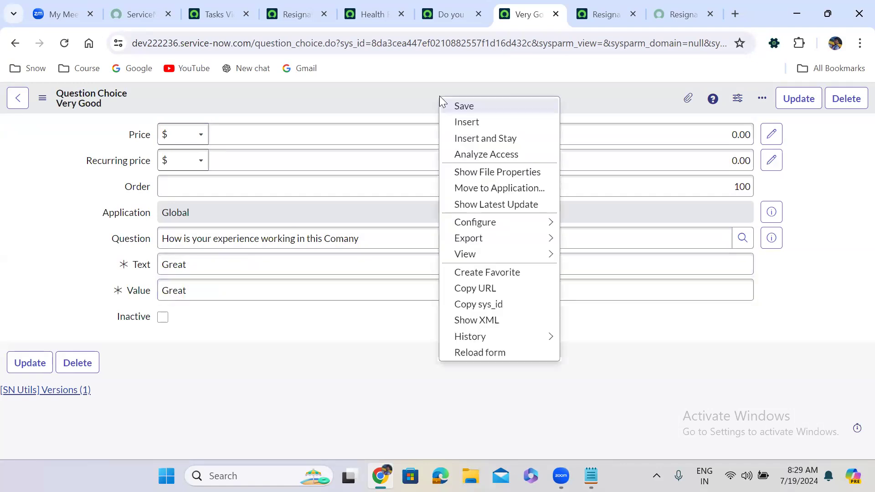
click(477, 139)
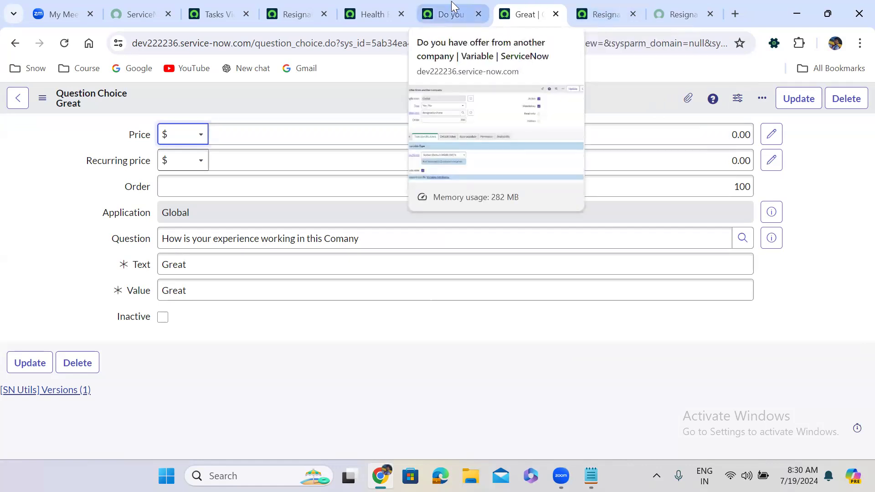
Return to the variables list of the Resignation Form catalog item.
click(597, 10)
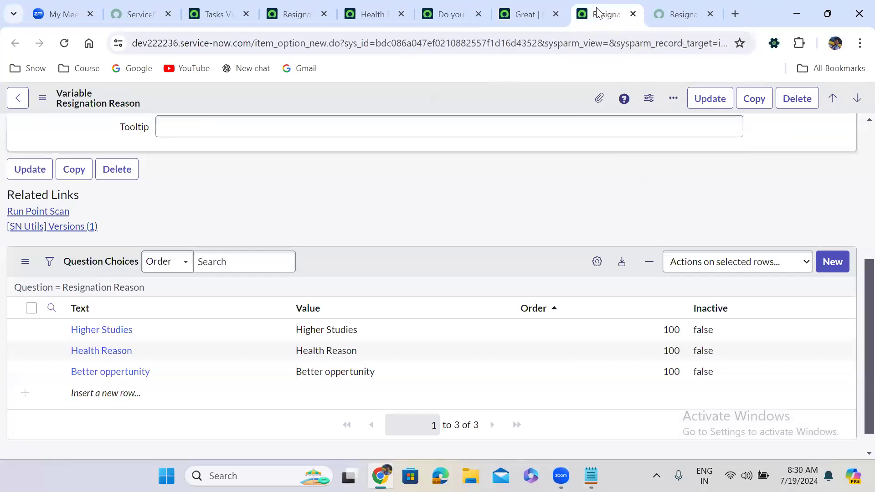
click(233, 9)
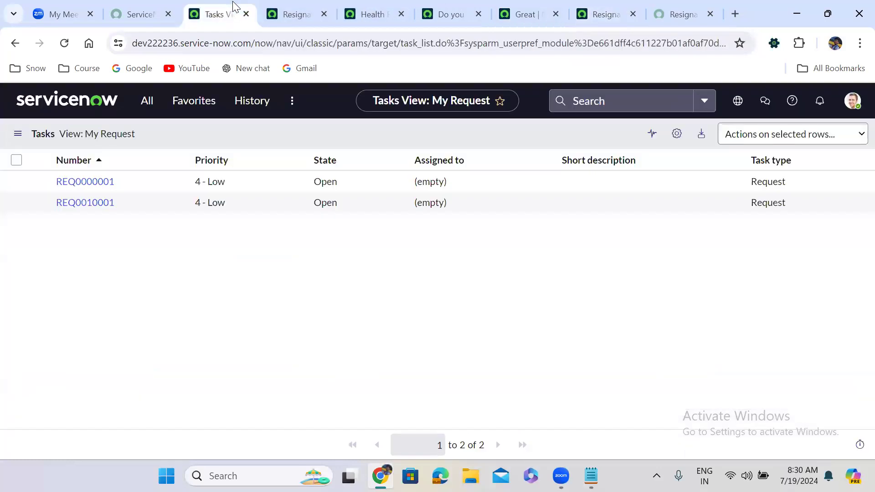
click(294, 13)
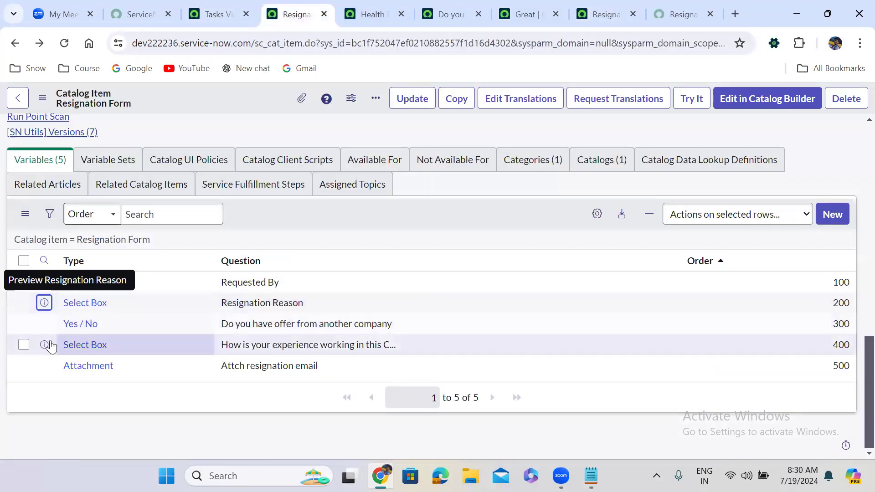
Open the variable "How is your experience working in this Comany" in a new browser tab and show its type specifications.
right_click(44, 345)
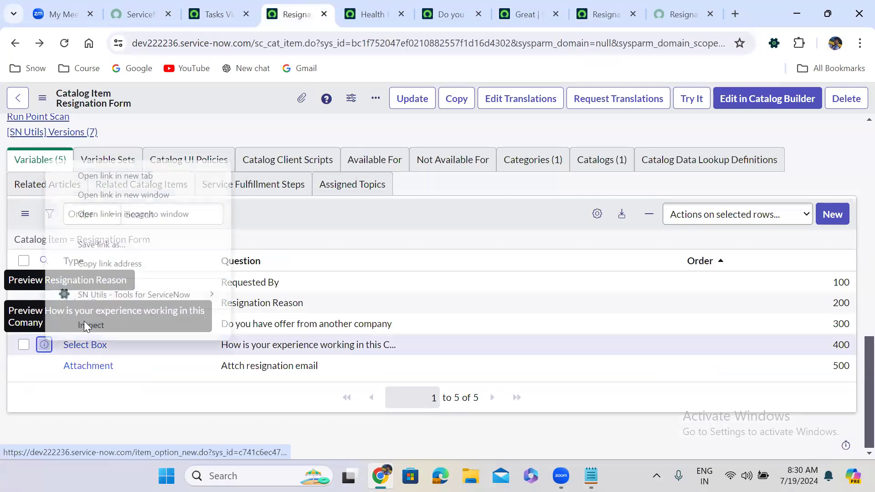
click(136, 178)
click(339, 9)
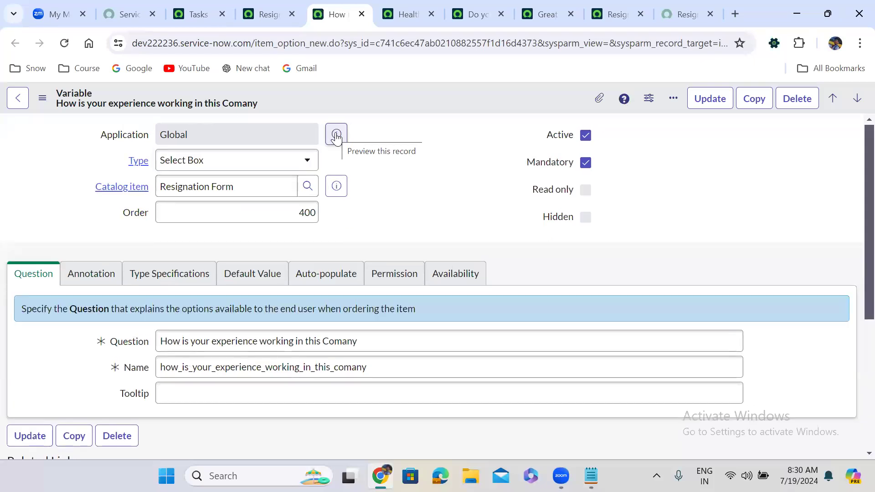
click(196, 276)
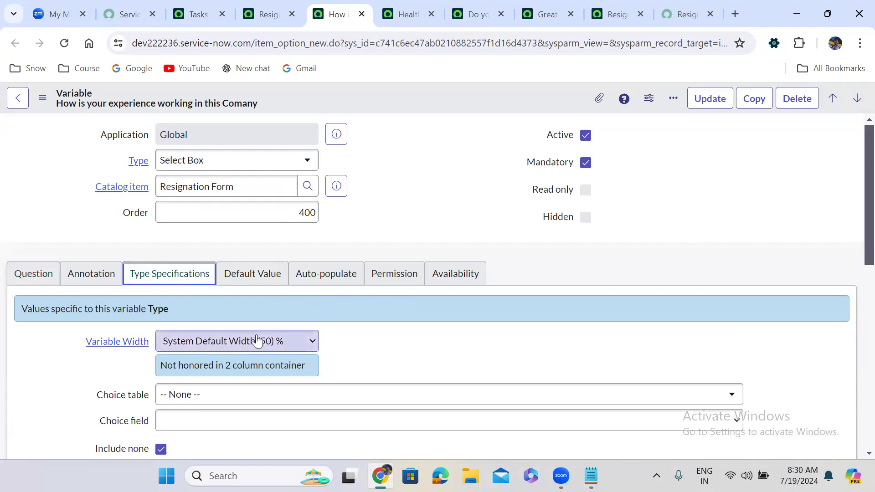
click(378, 191)
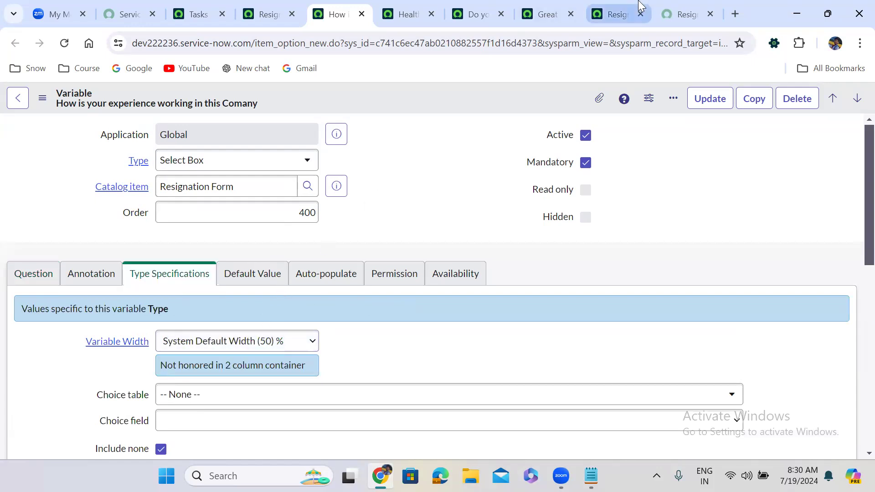
Switch to the Resignation Form page in the service portal and reload it.
click(612, 3)
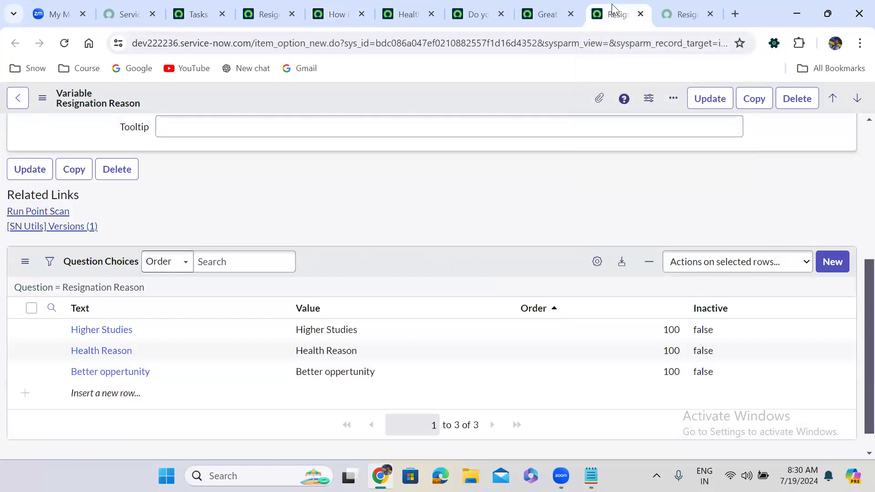
click(665, 7)
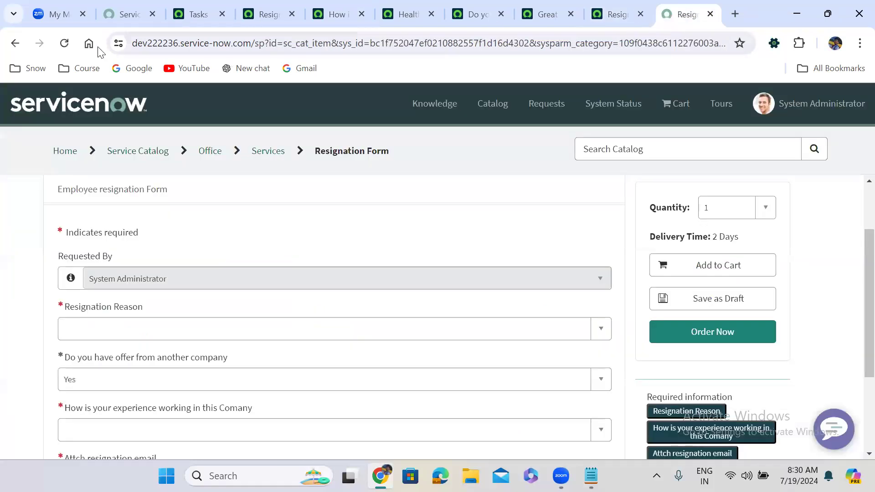
click(64, 41)
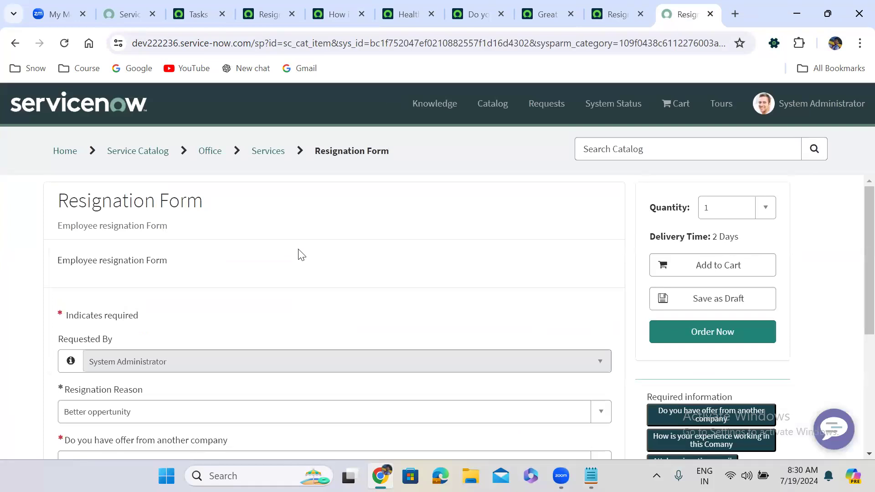
scroll(298, 283, down, 5)
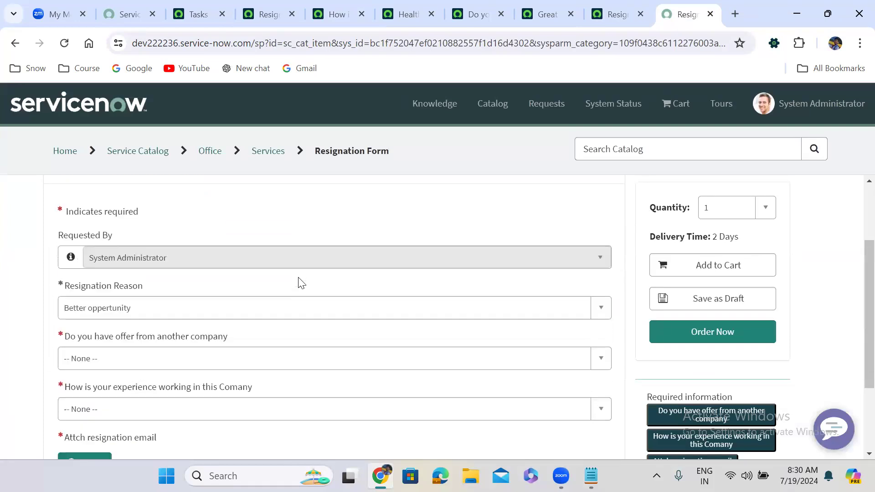
Examine the choices offered for the work experience question and for the resignation reason, leaving both answers as they are.
click(225, 294)
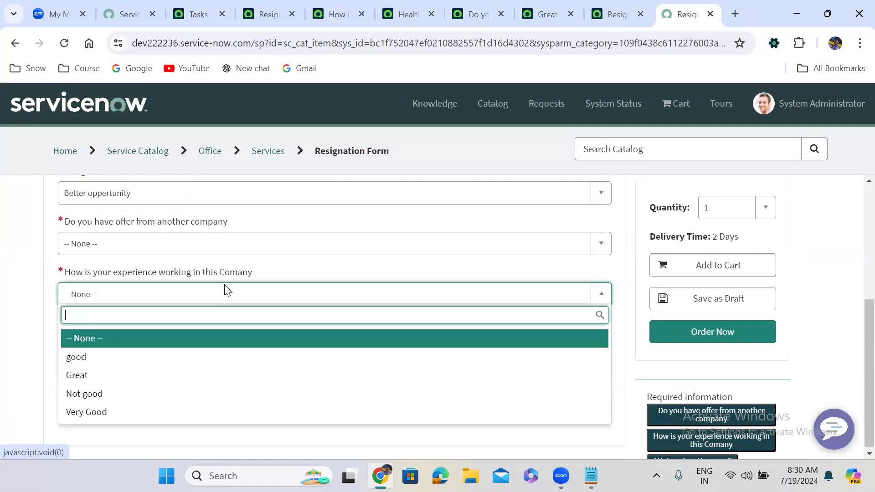
click(32, 268)
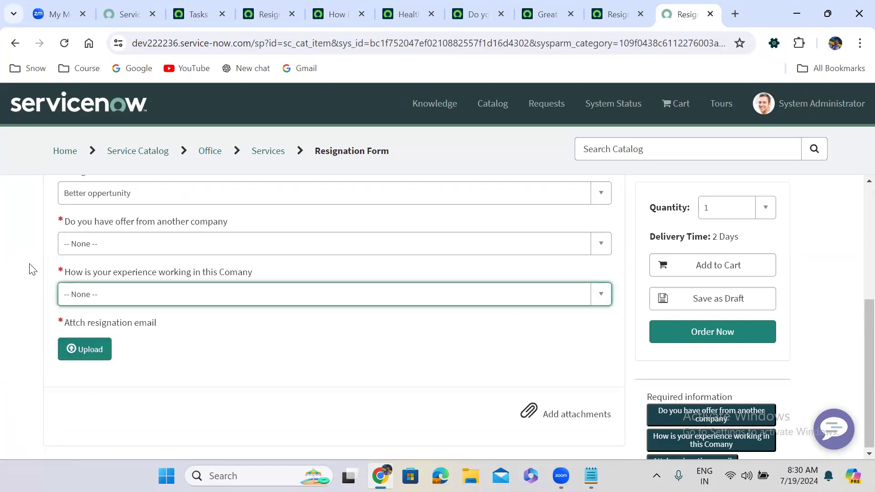
key(Down)
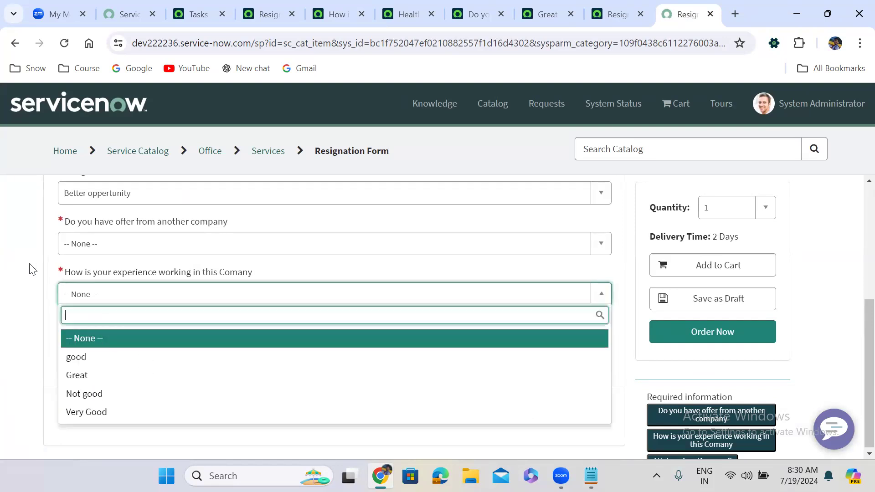
click(21, 241)
key(Down)
click(853, 203)
scroll(795, 225, up, 5)
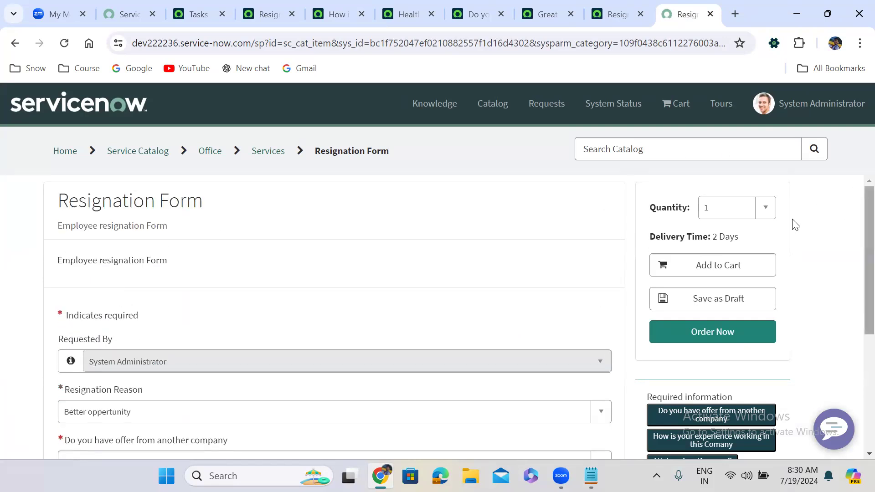
click(166, 411)
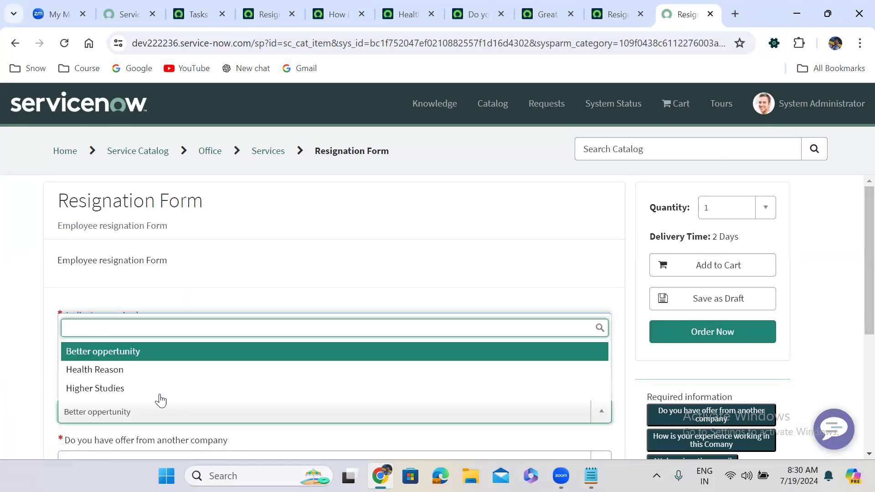
click(230, 288)
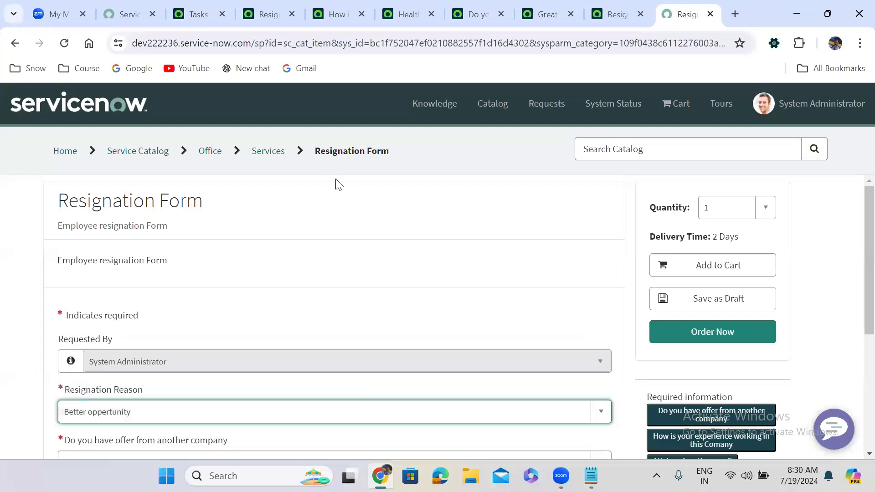
Return to the Resignation Form catalog item's variables and open the Resignation Reason variable's type specifications in a new browser tab.
click(331, 6)
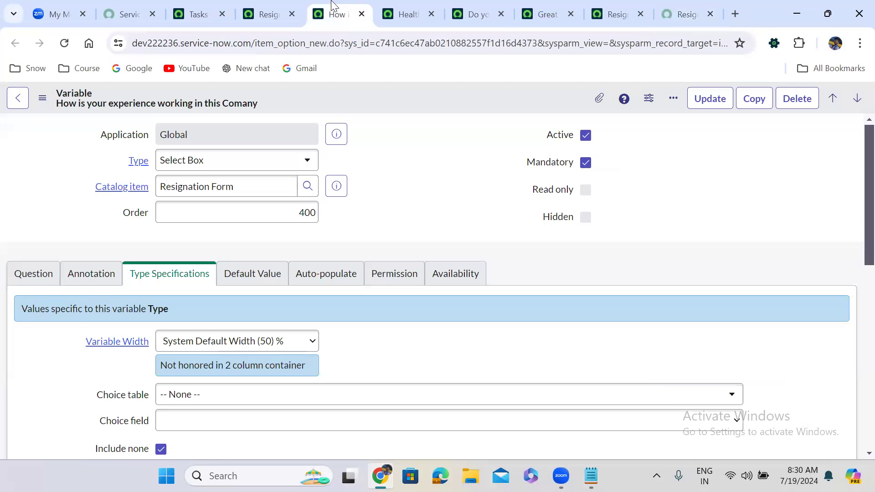
click(405, 8)
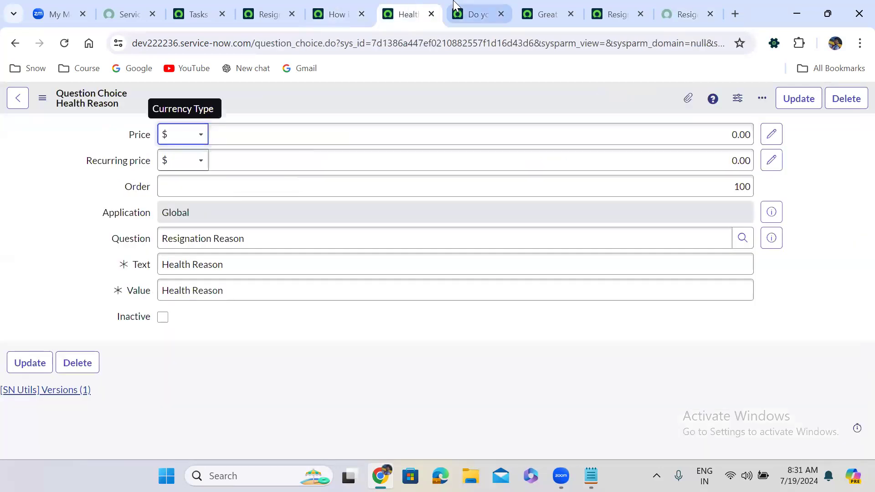
click(454, 7)
click(534, 6)
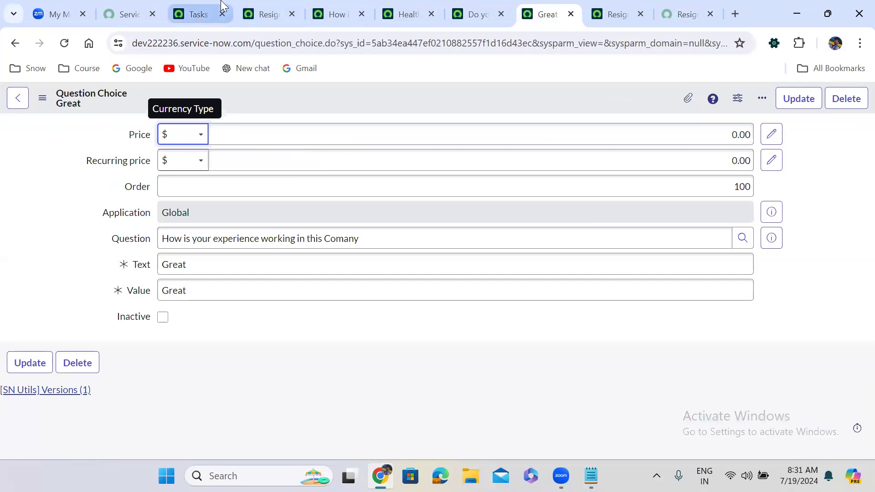
click(266, 15)
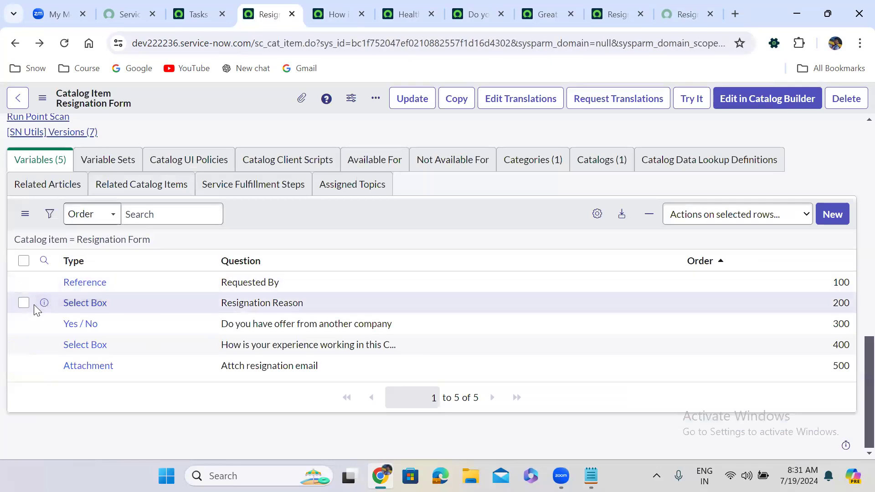
right_click(44, 303)
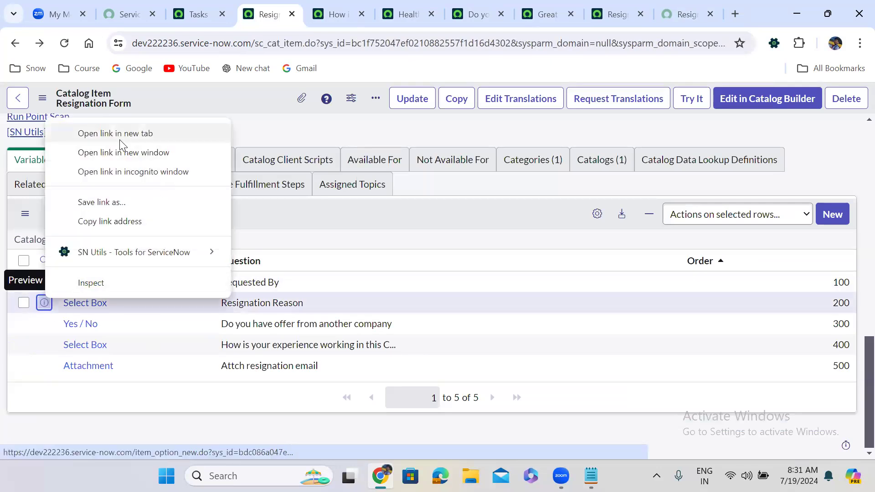
click(120, 139)
click(294, 7)
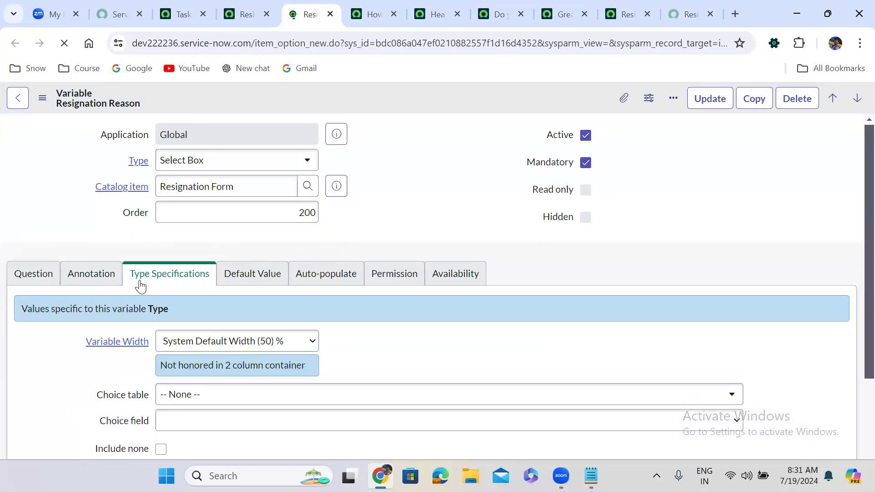
Enable Include none for the Resignation Reason variable and save the record.
click(161, 449)
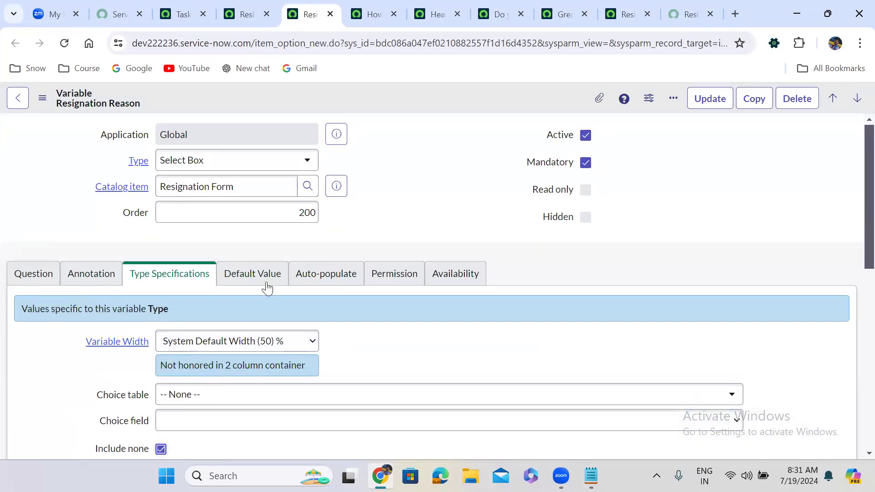
right_click(370, 107)
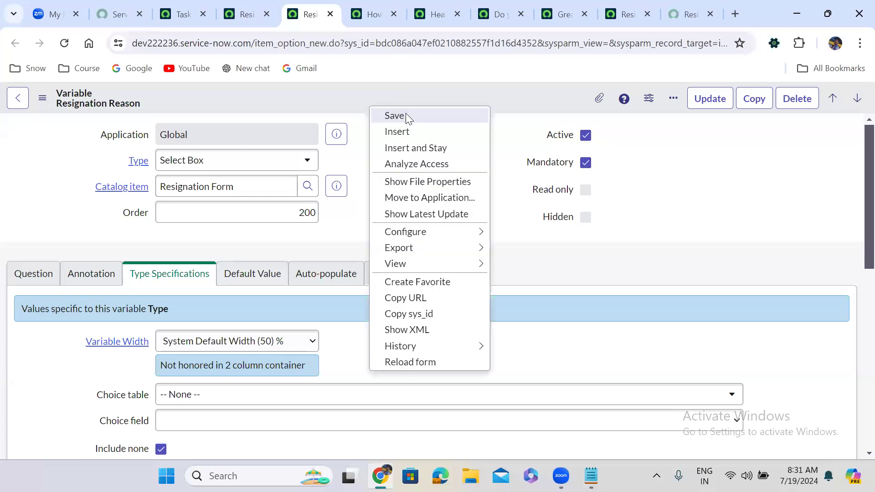
click(406, 115)
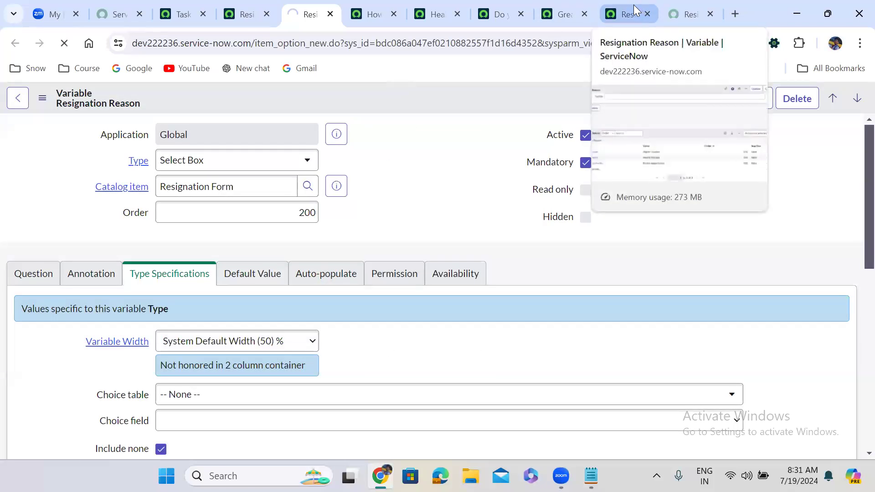
Reload the Resignation Form in the service portal and check the default answers of its questions.
click(688, 14)
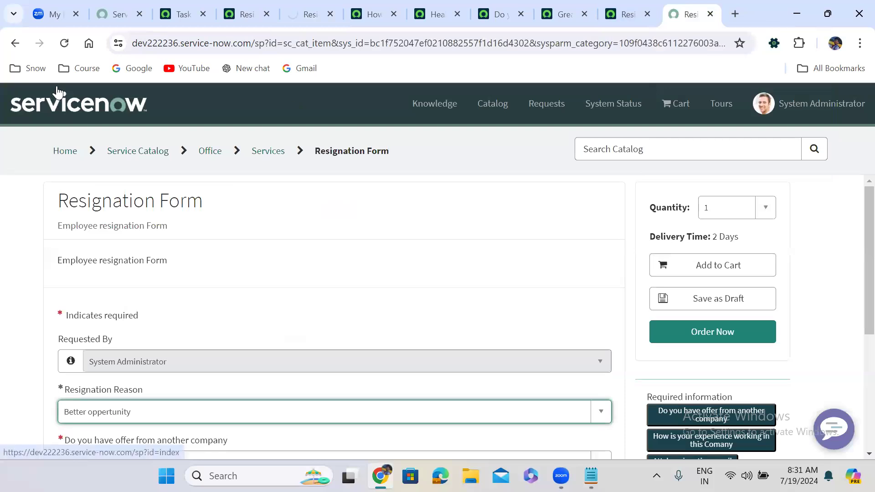
click(64, 42)
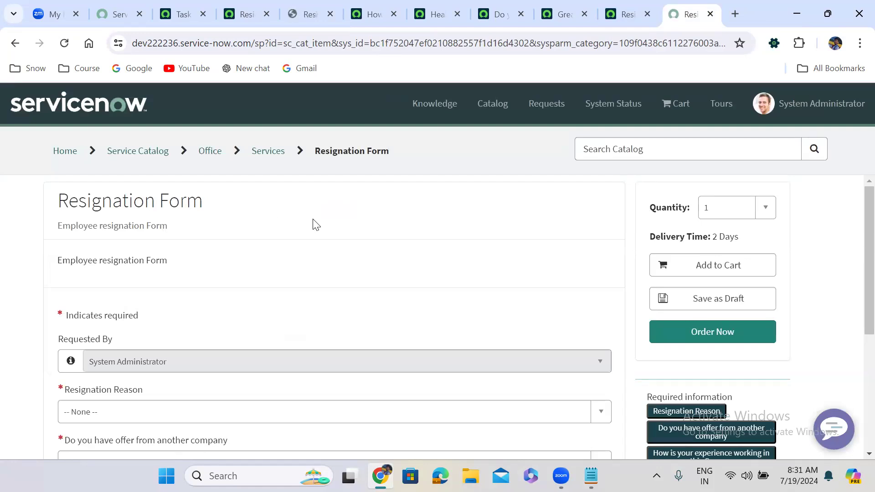
scroll(313, 222, down, 3)
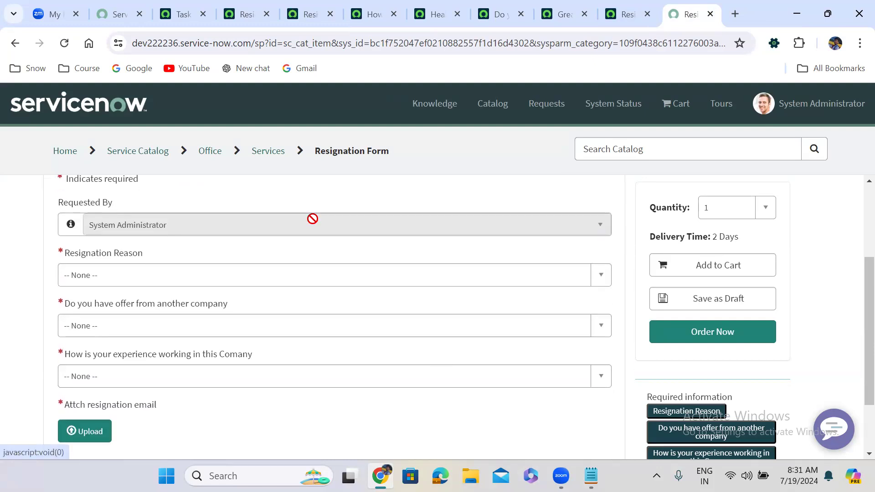
scroll(313, 219, up, 3)
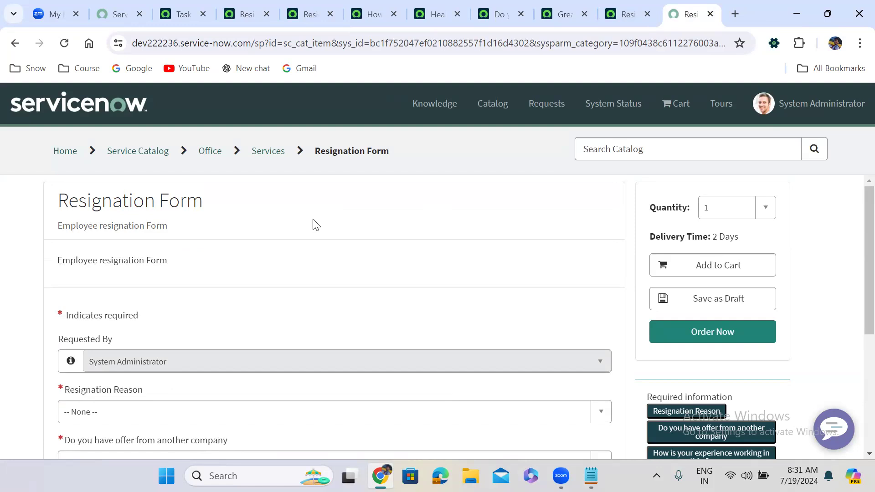
scroll(312, 222, down, 3)
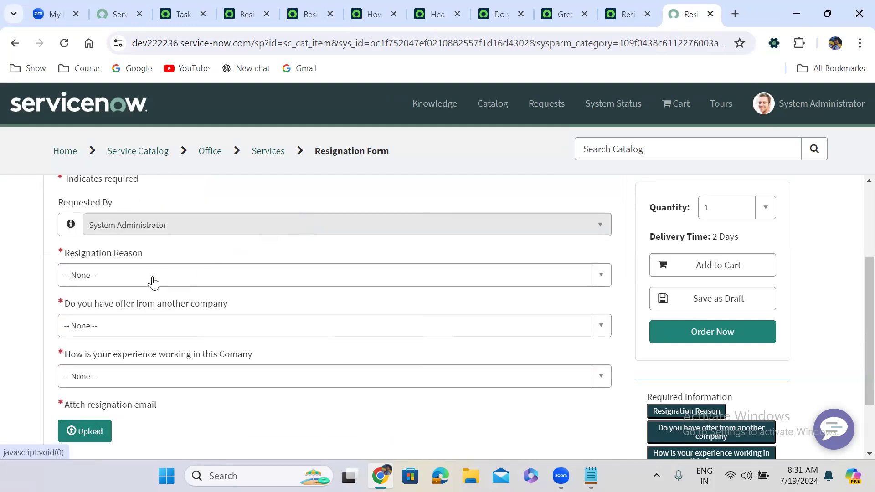
Set the resignation reason to "Better oppertunity" and answer No to having an offer from another company.
click(129, 276)
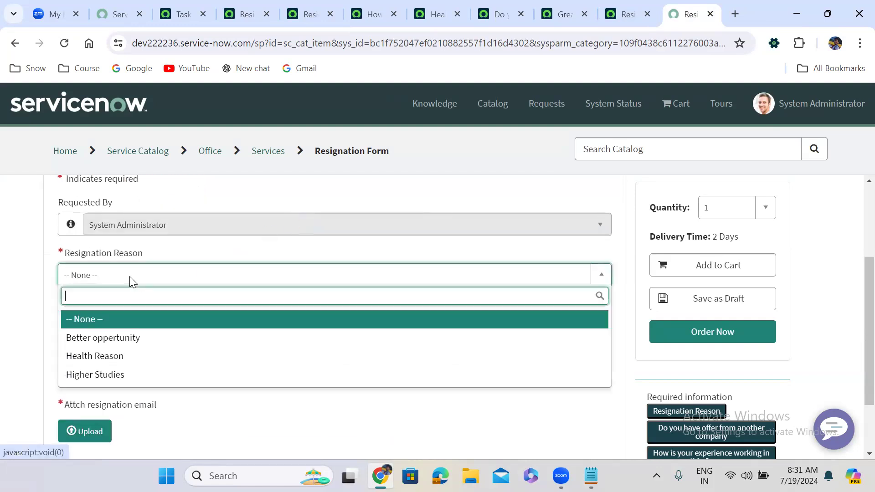
click(148, 344)
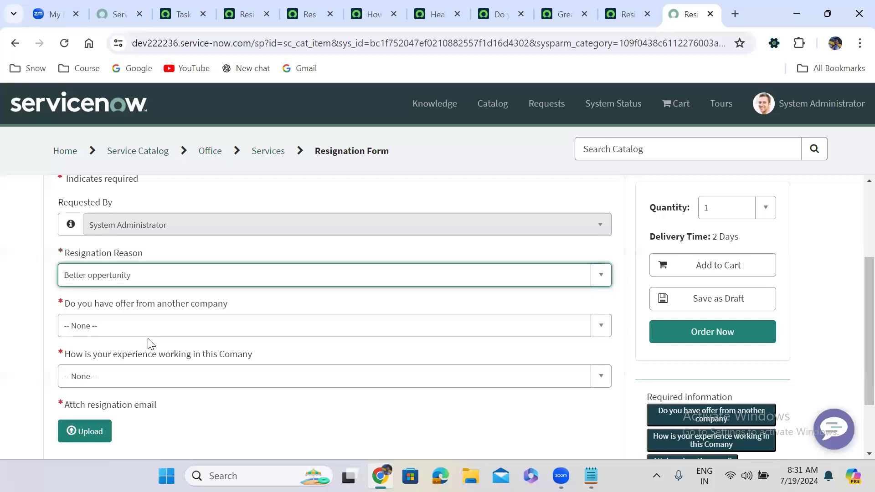
click(117, 326)
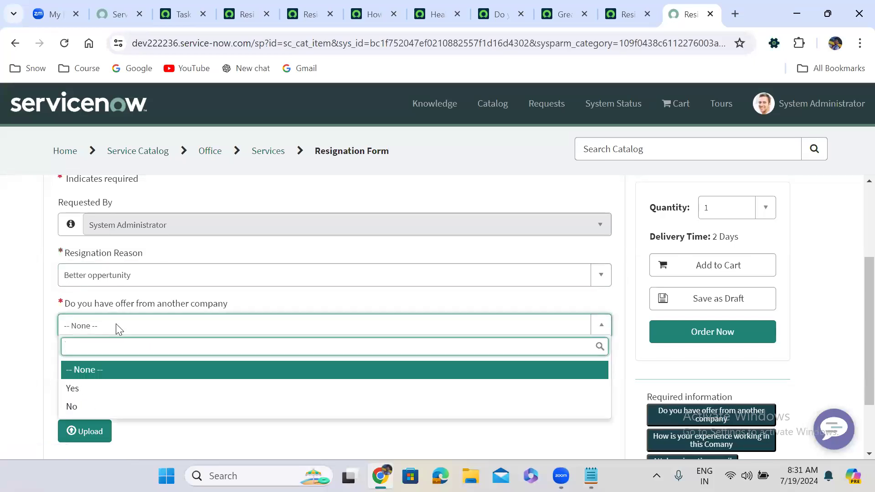
click(121, 389)
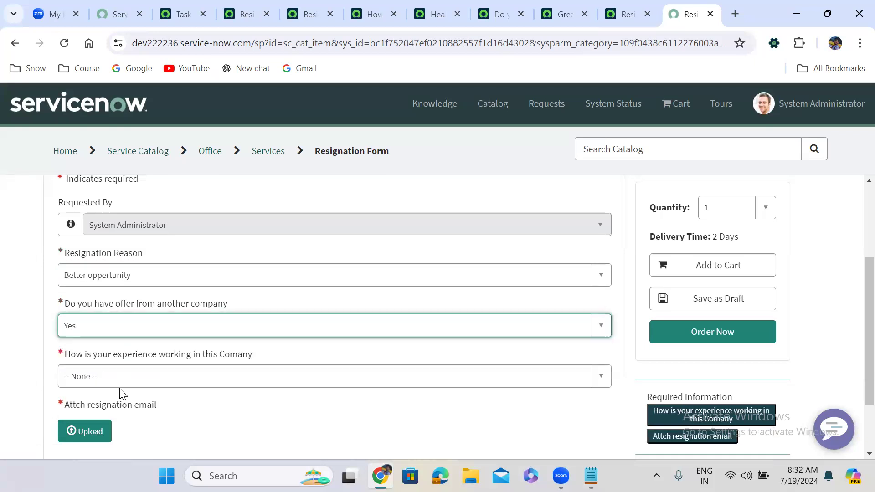
click(107, 337)
click(109, 406)
Set the answer about the experience of working in the company to Great.
click(201, 377)
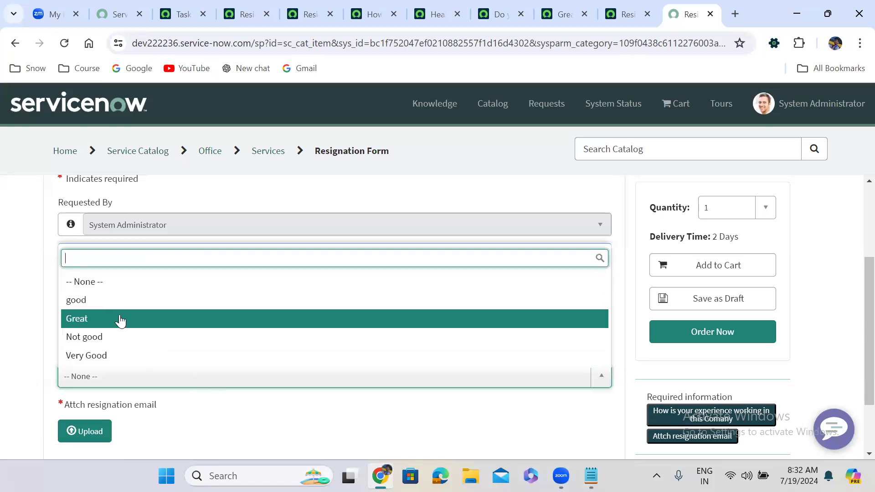
click(100, 321)
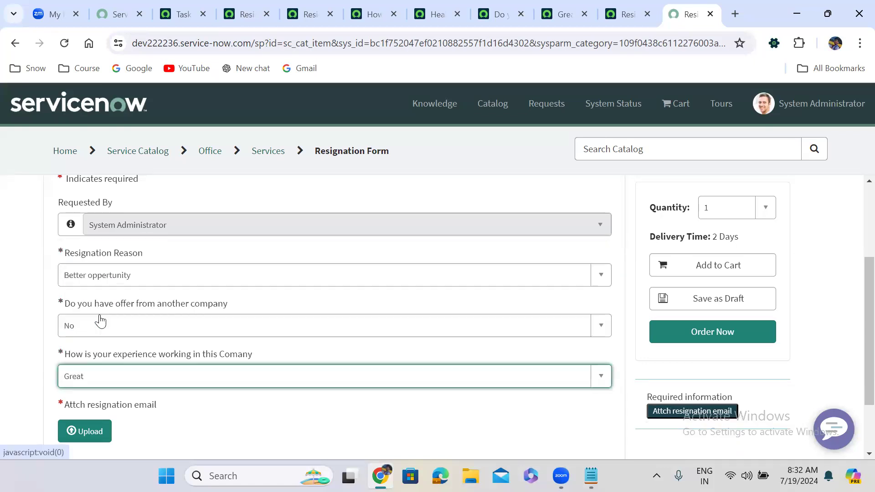
scroll(17, 366, down, 2)
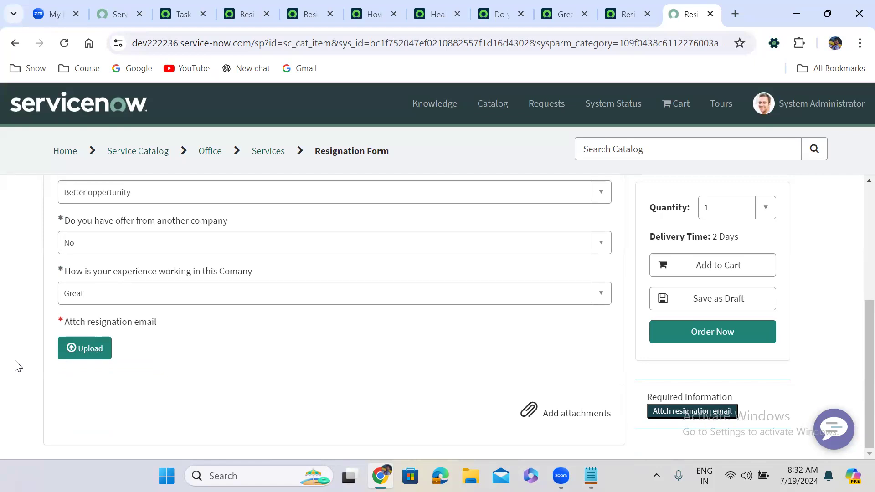
Upload the experience PDF from the Documents folder as the attached resignation email.
click(89, 355)
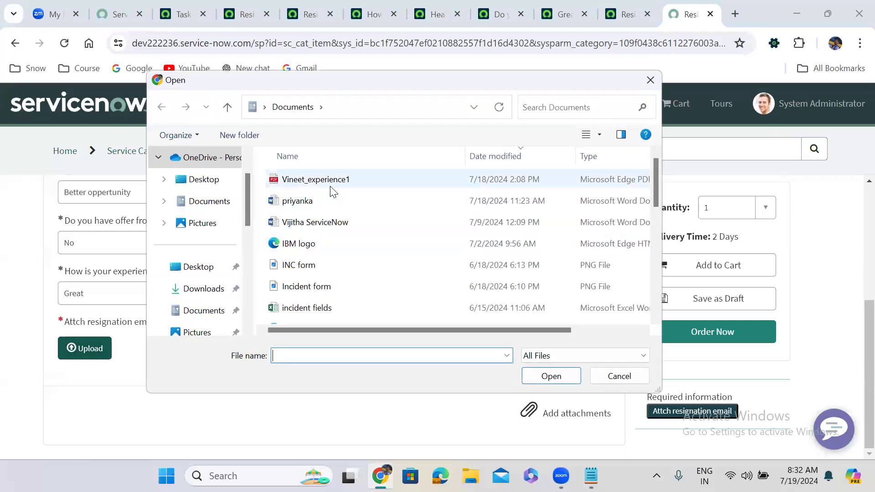
click(331, 185)
click(550, 377)
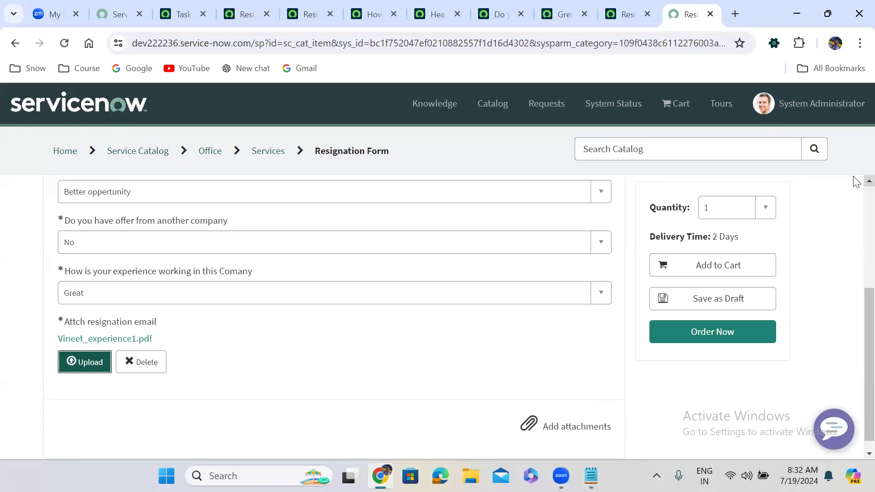
Order the Resignation Form, check out for the preset requester, and select the request number in the summary.
click(717, 331)
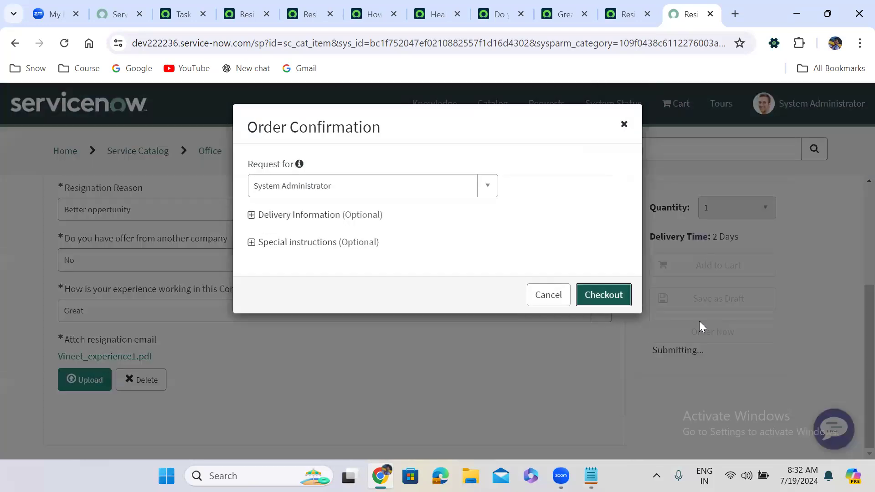
click(618, 299)
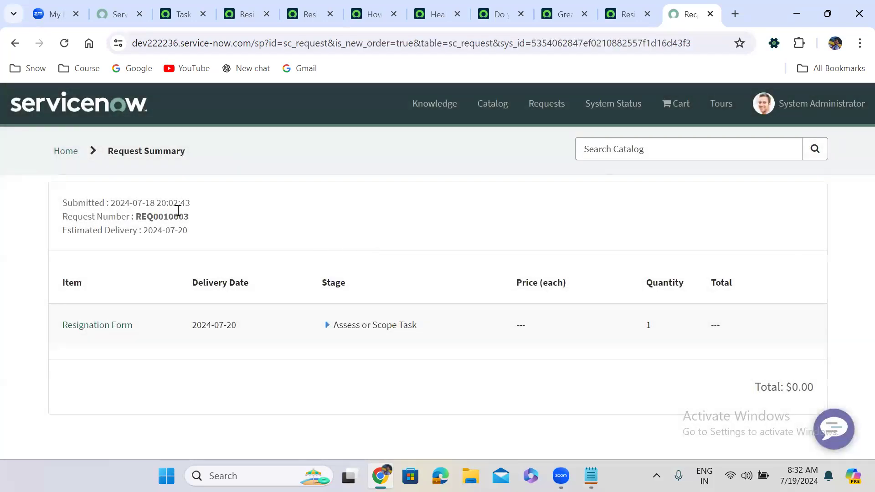
double_click(157, 220)
Refresh the My Request view of the Tasks list and add the Created column to it.
click(189, 11)
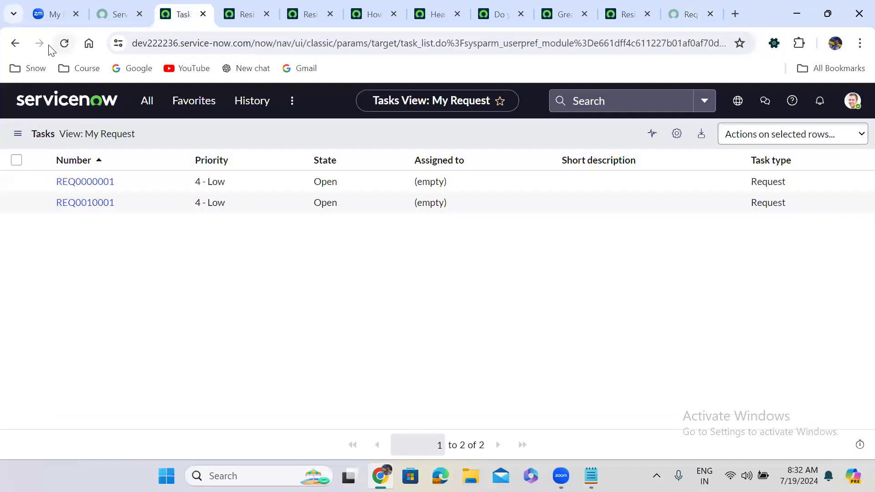
click(65, 44)
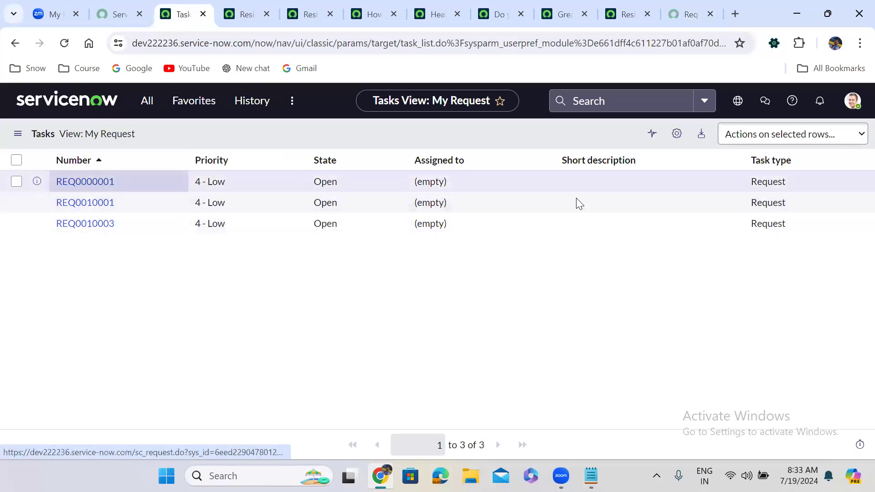
click(677, 133)
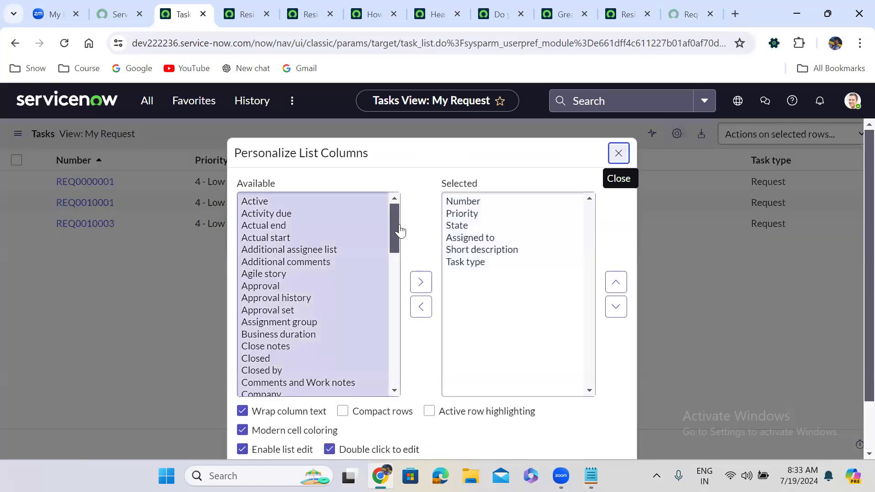
click(300, 285)
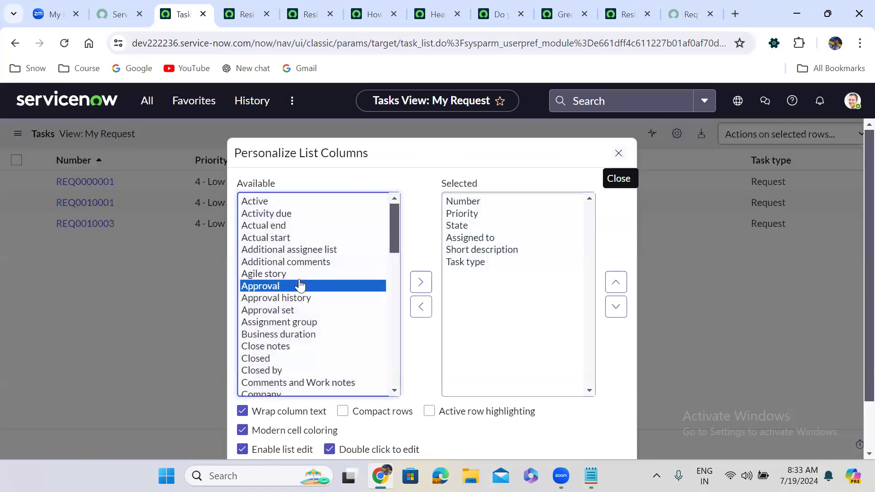
text(cr)
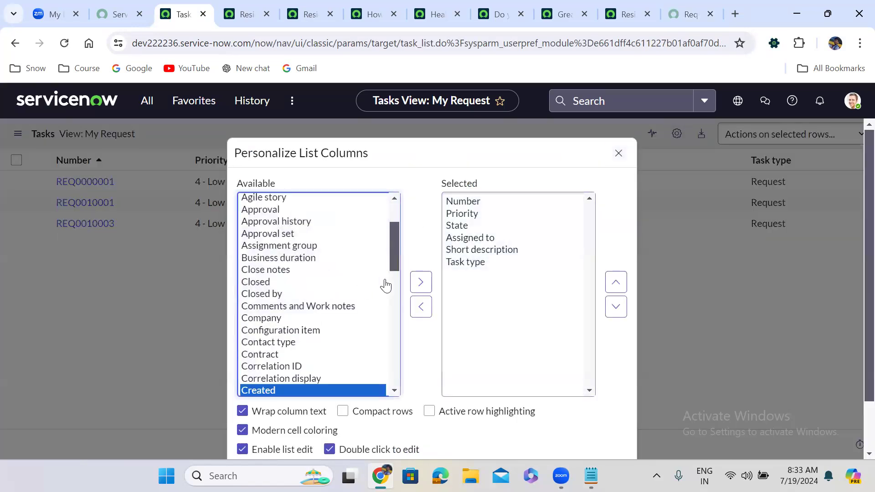
click(421, 283)
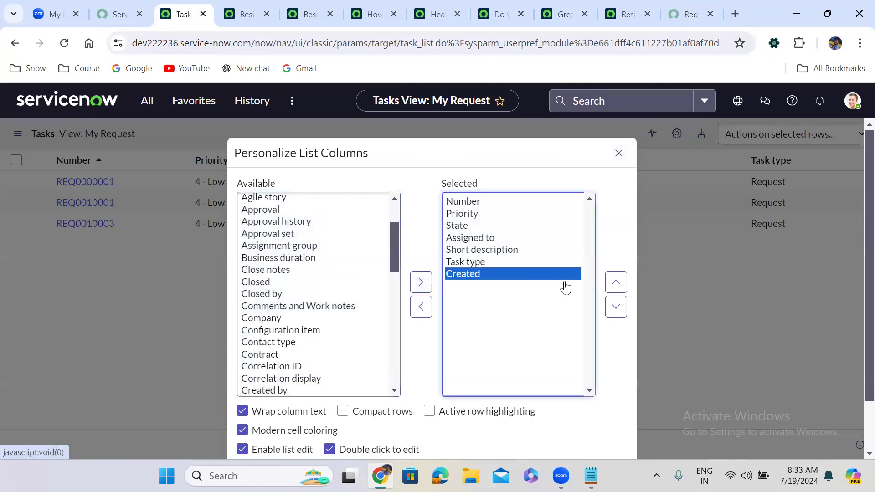
click(600, 416)
scroll(604, 418, down, 1)
click(603, 418)
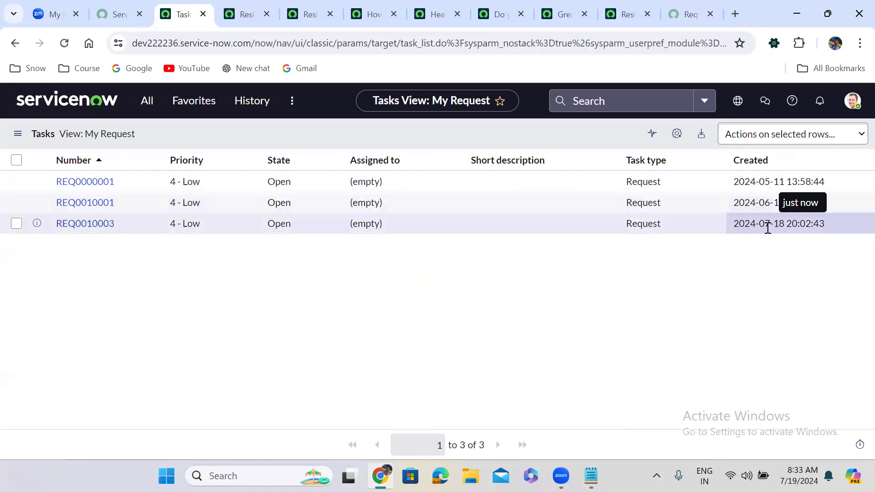
Open the most recently created request from the Tasks list in a new browser tab.
right_click(37, 223)
click(102, 244)
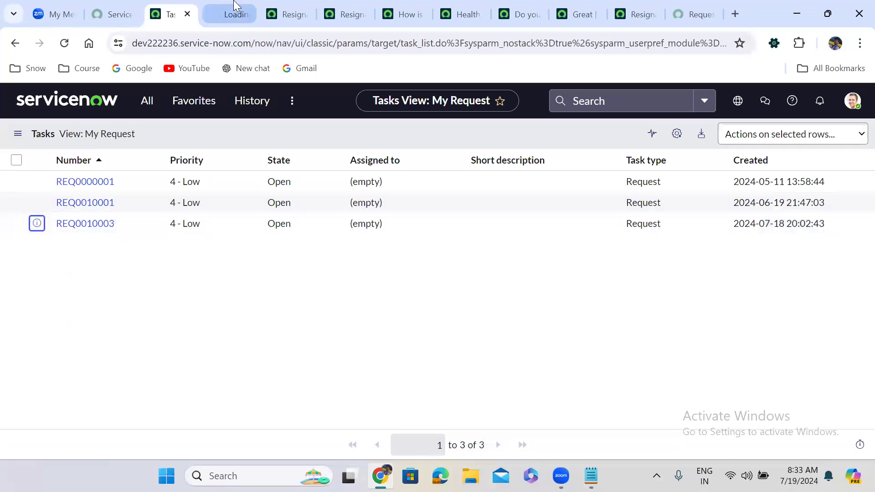
click(231, 6)
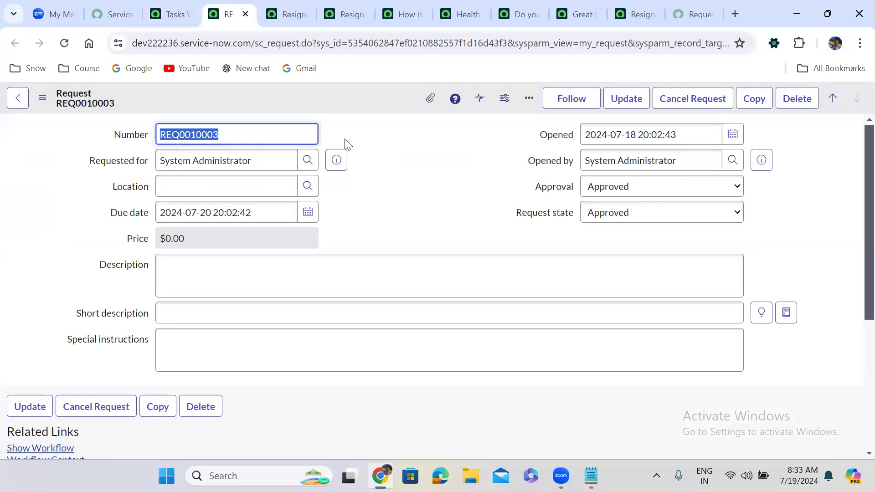
click(363, 198)
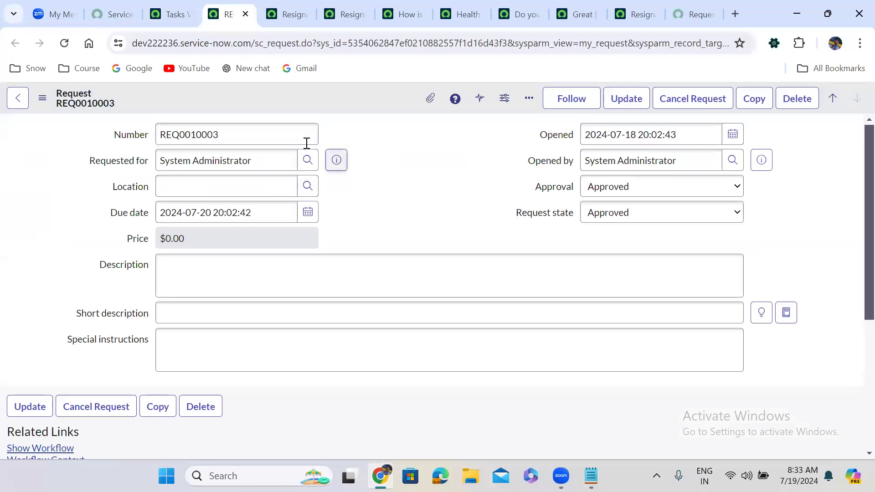
Open the form layout configuration of the Request form.
right_click(244, 95)
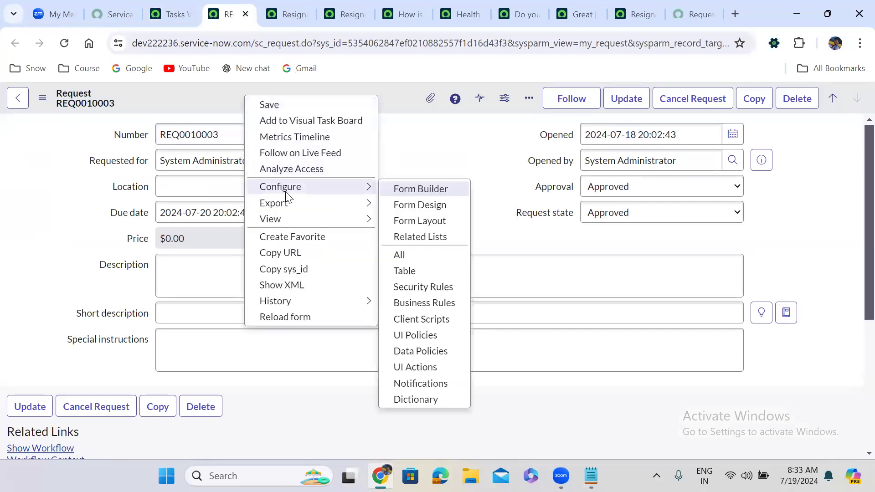
mouse_move(302, 187)
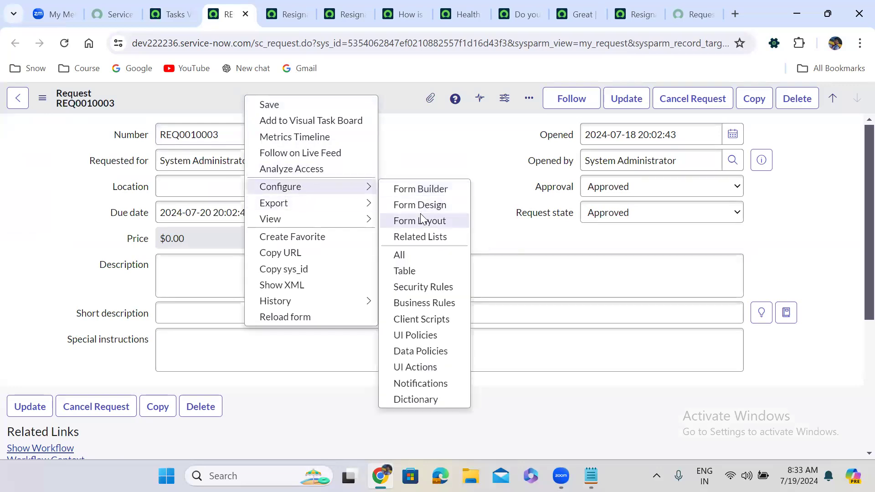
click(434, 221)
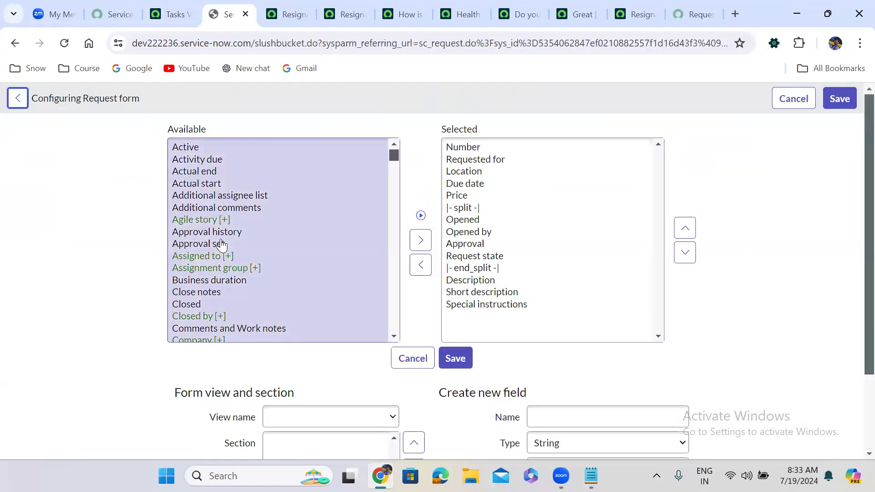
Search the available Request form fields for item and catalog entries, and close the form layout configuration without saving.
text(it)
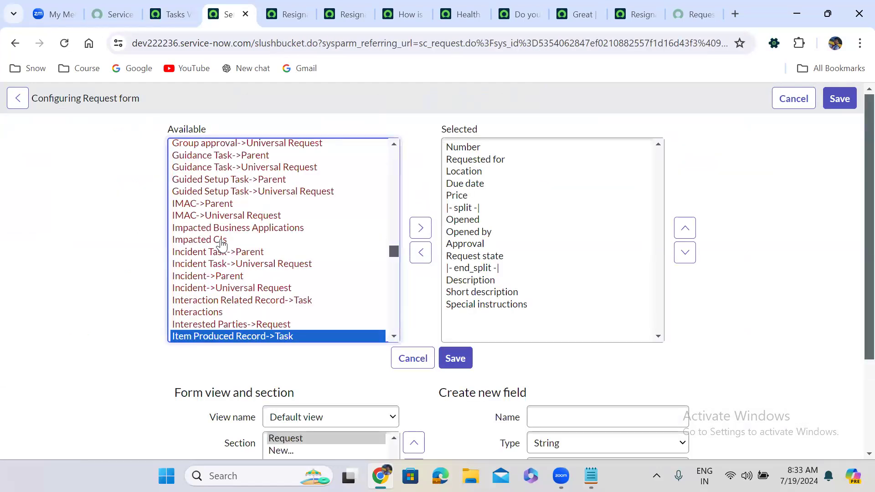
scroll(395, 338, down, 2)
scroll(397, 339, down, 2)
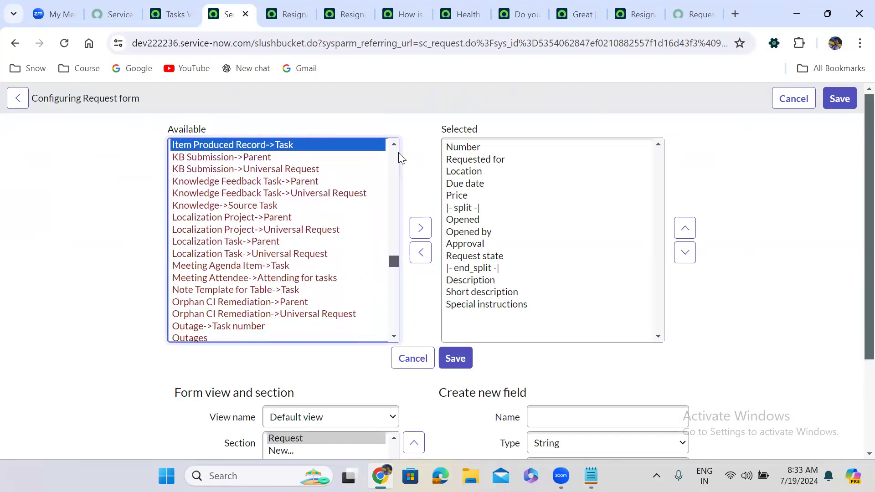
scroll(396, 151, up, 20)
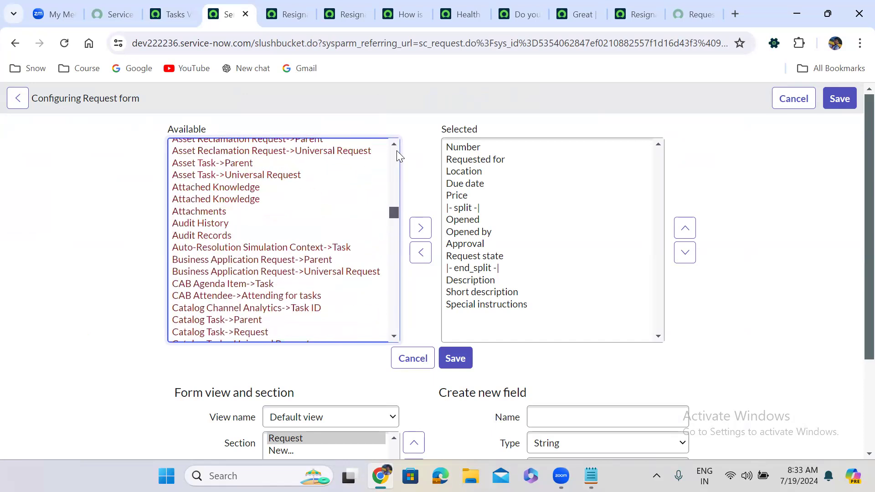
click(219, 187)
text(ca)
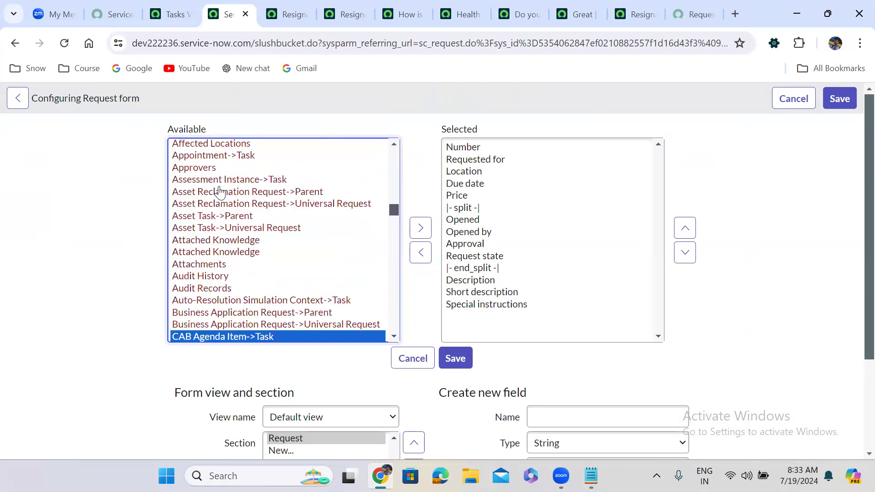
key(Up)
key(Up)
key(Up)
key(Up)
key(Up)
key(Up)
key(Up)
key(Up)
key(Up)
key(Up)
key(Up)
key(Up)
key(Up)
key(Up)
key(Up)
key(Up)
key(Up)
key(Up)
key(Up)
key(Up)
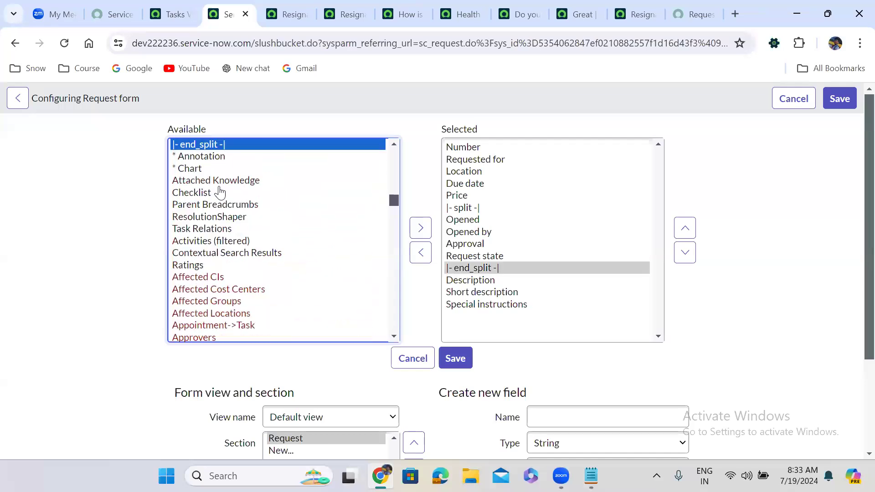
key(Up)
key(Up)
key(Up)
key(Up)
key(Up)
key(Up)
key(Up)
key(Up)
key(Up)
key(Up)
key(Up)
key(Up)
key(Up)
key(Up)
key(Up)
key(Up)
key(Up)
key(Up)
key(Up)
key(Up)
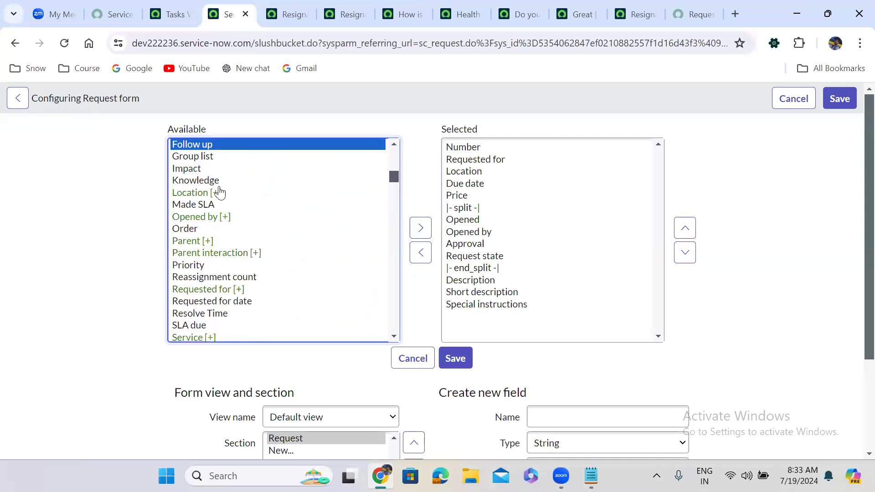
key(Up)
key(Up)
key(Up)
key(Up)
key(Up)
key(Up)
key(Up)
key(Up)
key(Up)
key(Up)
key(Up)
key(Up)
key(Up)
key(Up)
key(Up)
key(Up)
key(Up)
key(Up)
key(Up)
key(Up)
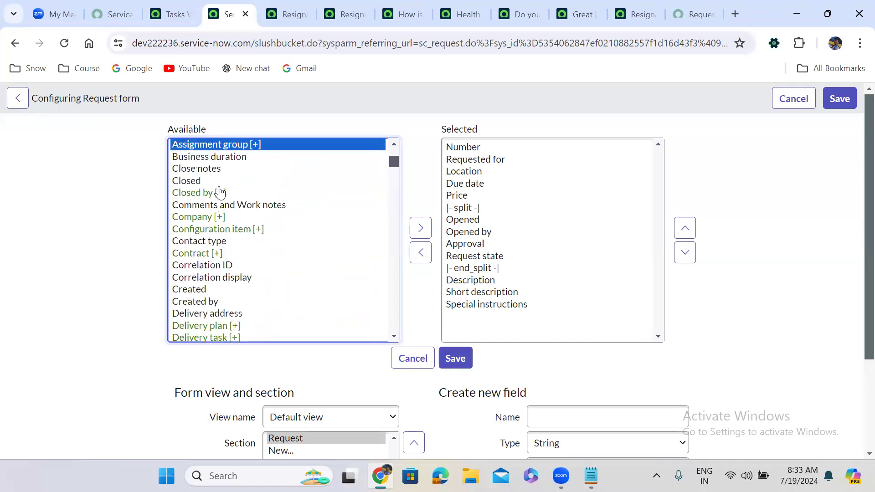
key(Up)
key(Up)
key(Up)
key(Up)
key(Up)
key(Up)
key(Up)
key(Up)
key(Up)
key(Up)
key(Up)
key(Down)
key(Down)
key(Down)
key(Down)
key(Down)
key(Down)
key(Down)
key(Down)
key(Down)
key(Down)
key(Down)
key(Down)
key(Down)
key(Down)
key(Down)
key(Down)
key(Down)
key(Down)
key(Down)
key(Down)
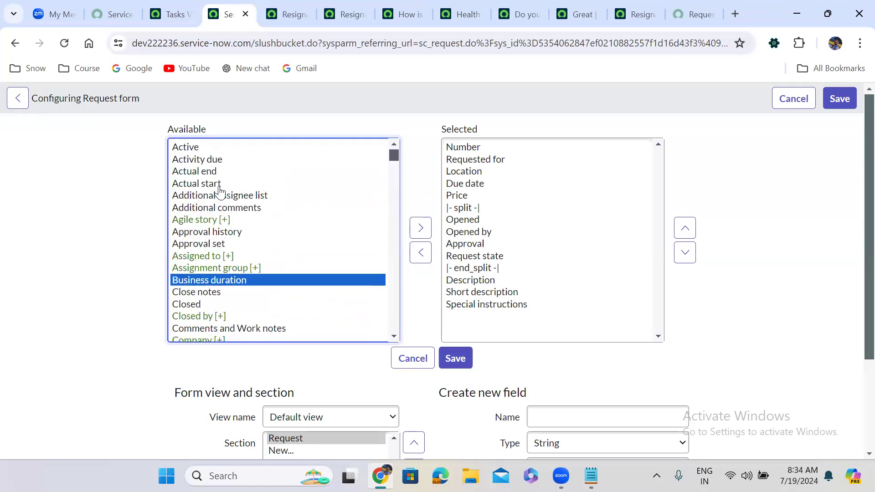
key(Down)
key(Down)
key(Down)
key(Down)
key(Down)
key(Down)
key(Down)
key(Down)
key(Down)
key(Down)
key(Down)
key(Down)
key(Down)
key(Down)
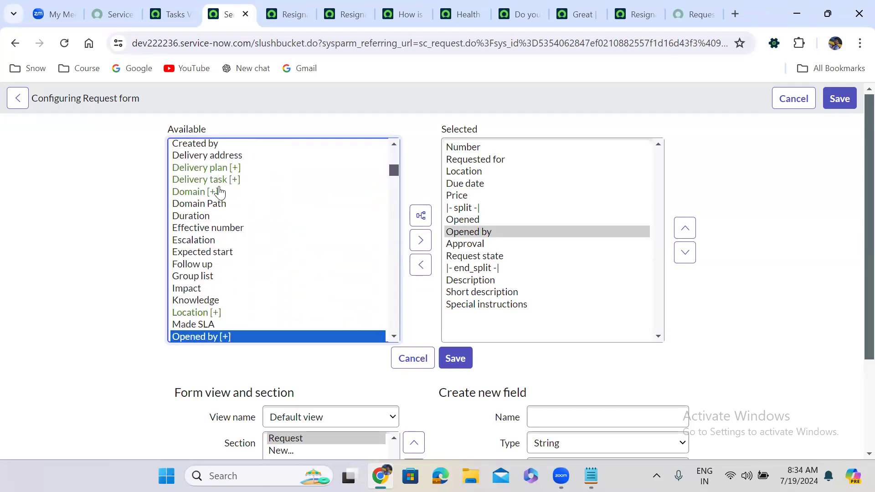
key(Down)
key(Down)
key(Down)
key(Down)
key(Down)
key(Down)
key(Down)
key(Down)
key(Down)
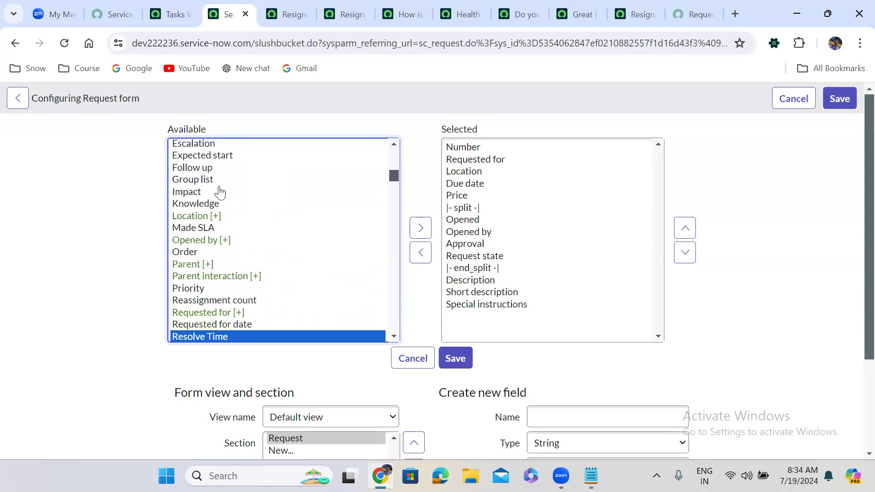
key(Down)
key(Down)
key(Down)
key(Down)
key(Down)
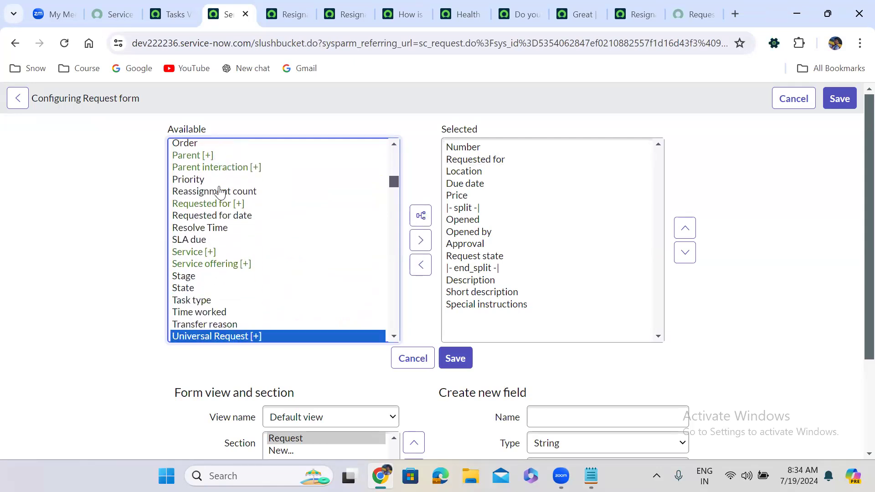
key(Down)
key(Down)
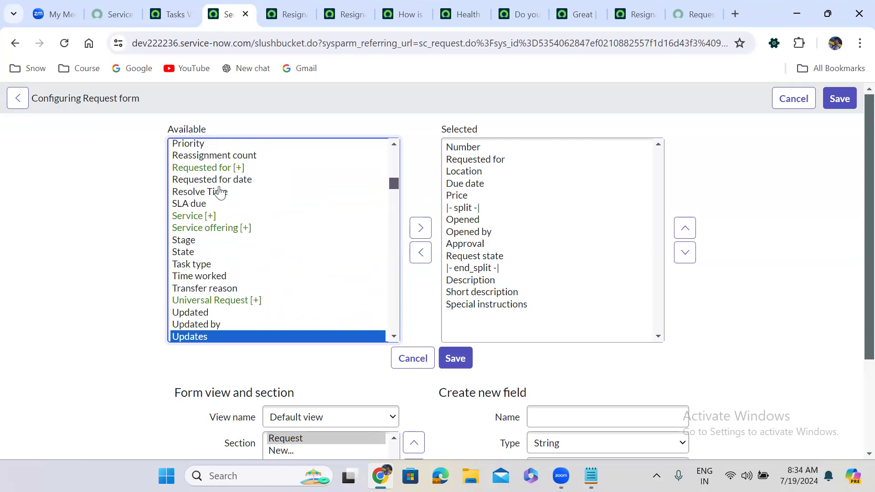
key(Down)
key(Down)
key(Down)
key(Down)
key(Down)
key(Down)
key(Down)
key(Down)
key(Down)
key(Down)
key(Down)
key(Down)
key(Down)
key(Down)
key(Down)
key(Down)
key(Down)
key(Down)
key(Down)
key(Down)
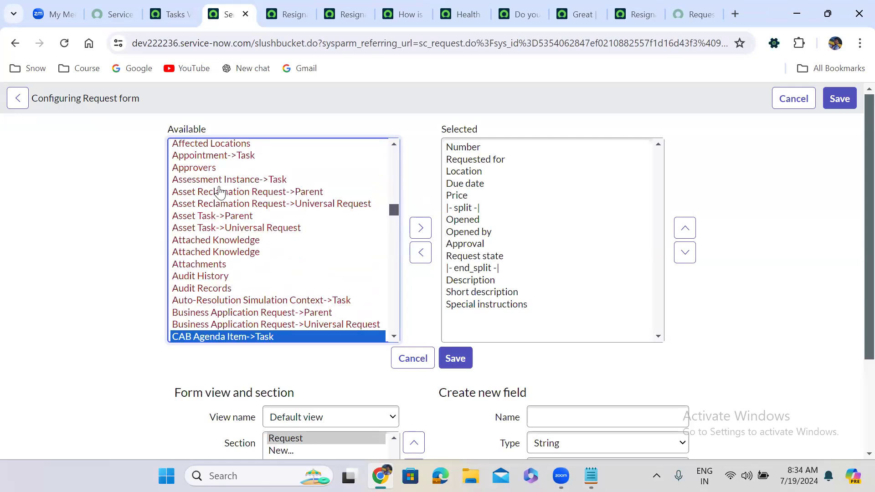
key(Down)
key(Down)
key(Down)
key(Down)
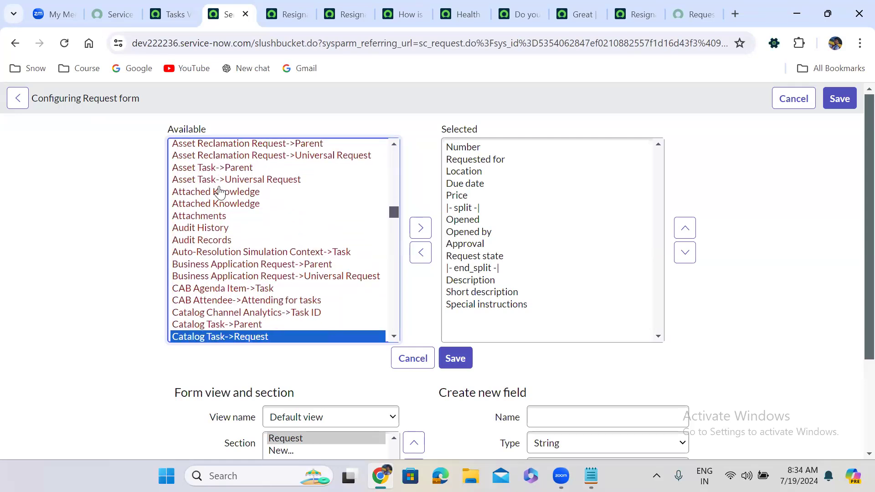
scroll(220, 191, down, 1)
scroll(219, 191, up, 6)
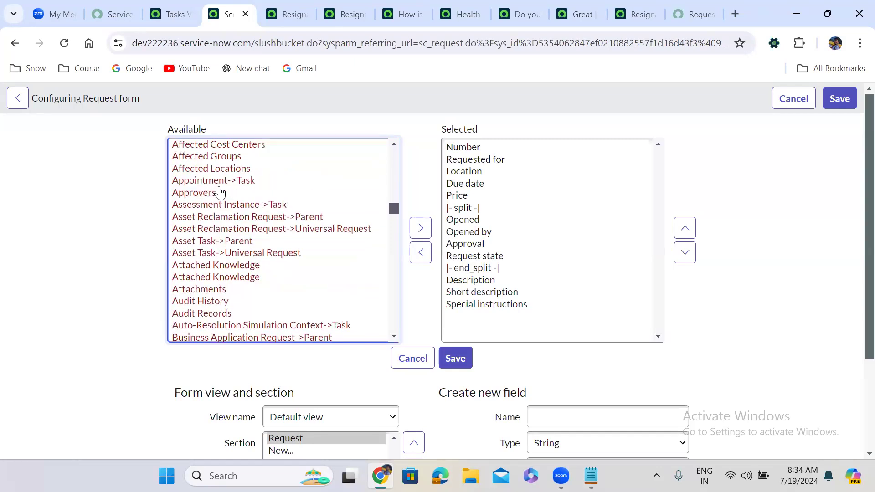
scroll(220, 191, up, 15)
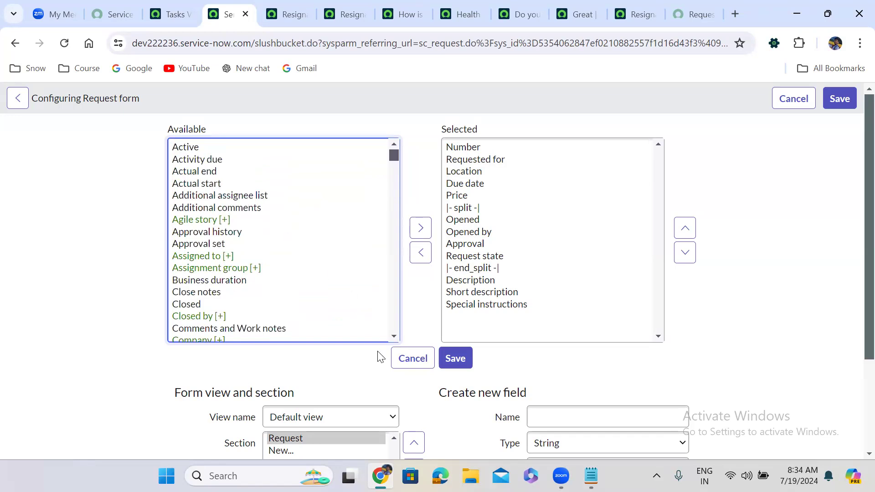
click(411, 359)
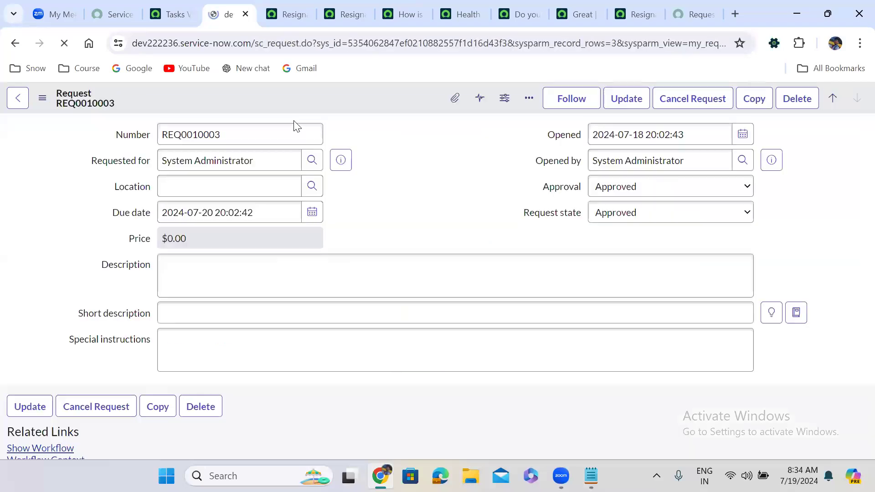
Compare the request record with its portal Request Summary and open the Resignation Form's requested item from the Requested Items list.
click(400, 185)
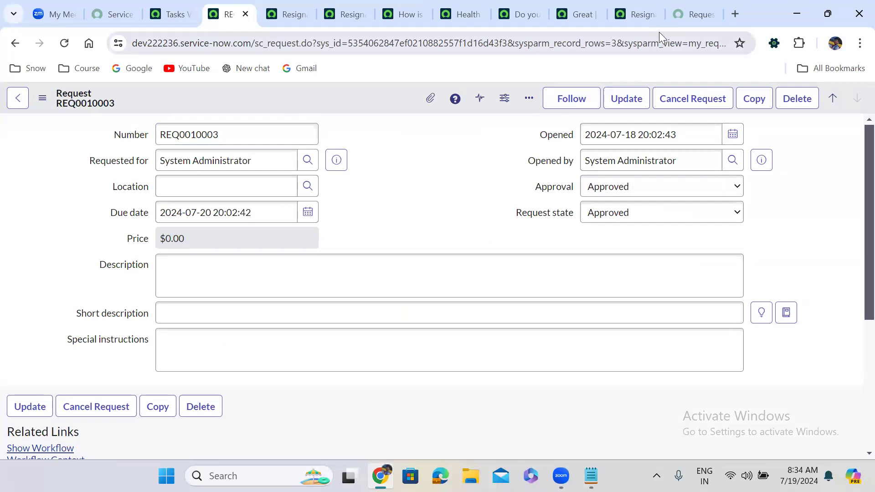
click(696, 6)
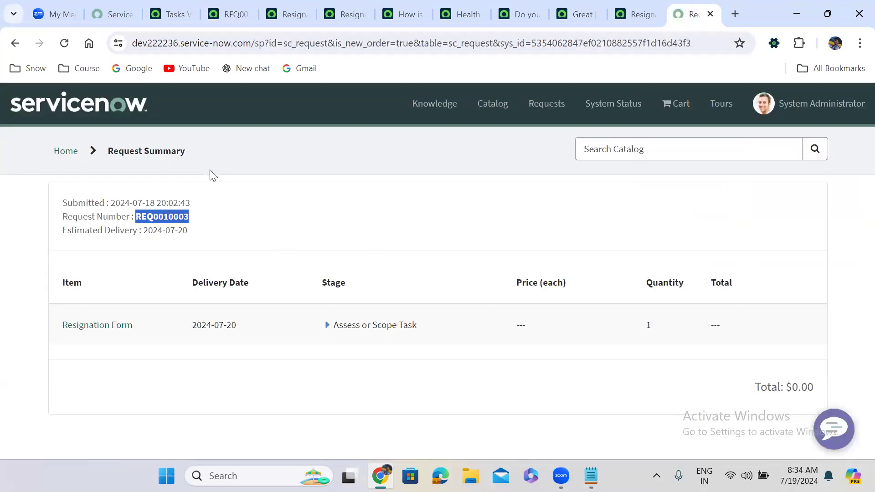
click(215, 11)
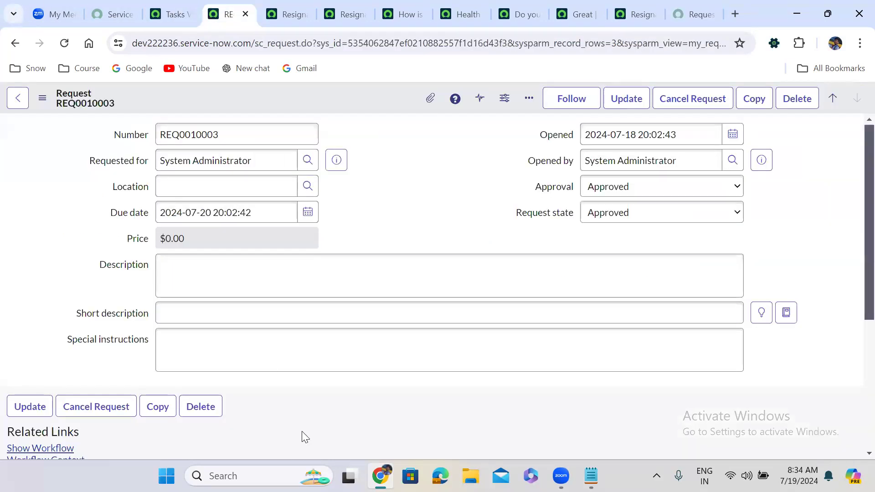
scroll(301, 431, down, 5)
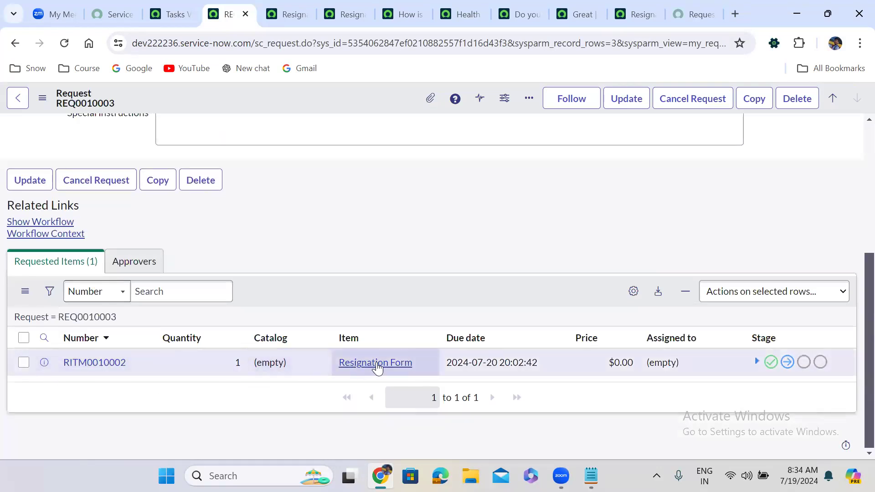
click(91, 364)
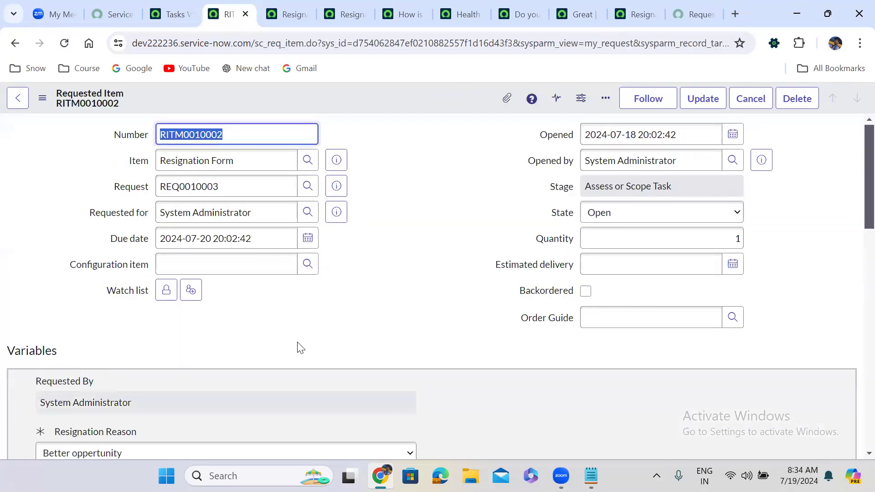
Examine the submitted variables and header fields of the Resignation Form's requested item, and compare them with the portal Request Summary.
scroll(298, 343, down, 1)
scroll(297, 341, down, 5)
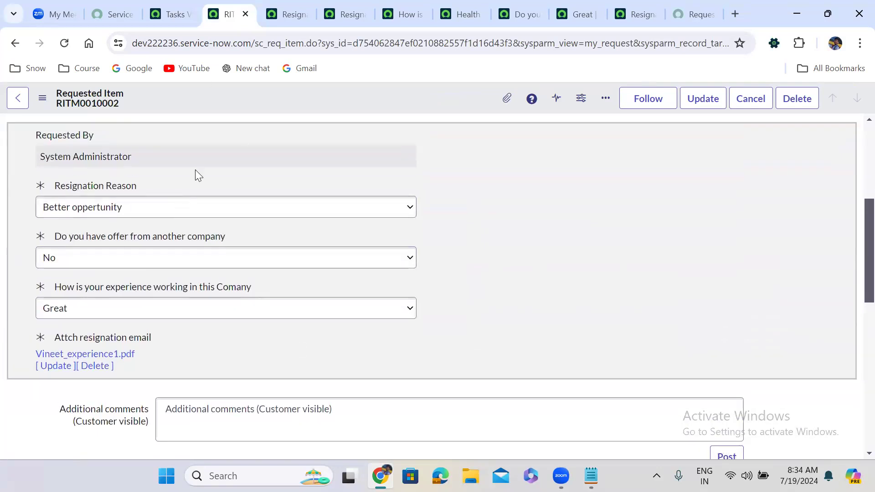
scroll(195, 171, up, 1)
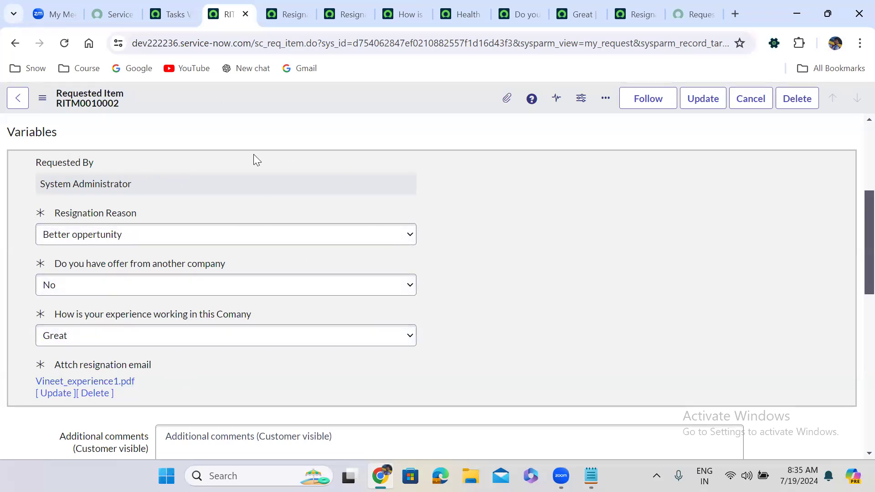
scroll(253, 154, up, 5)
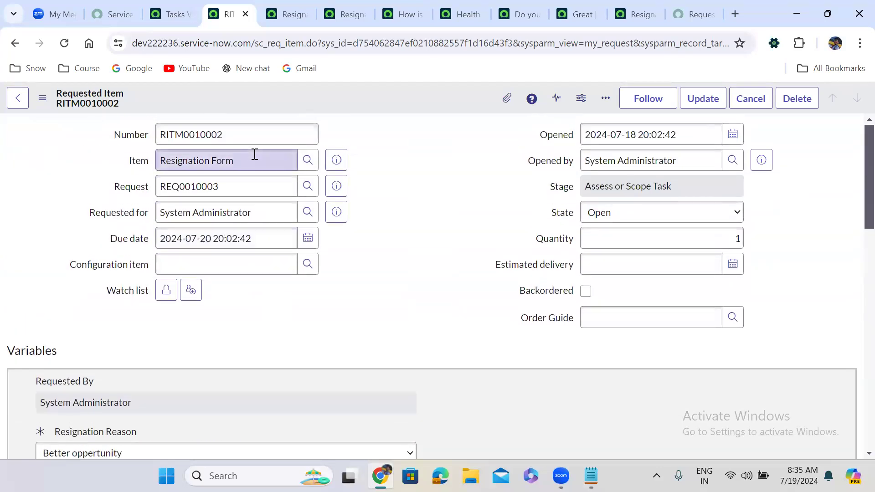
click(690, 6)
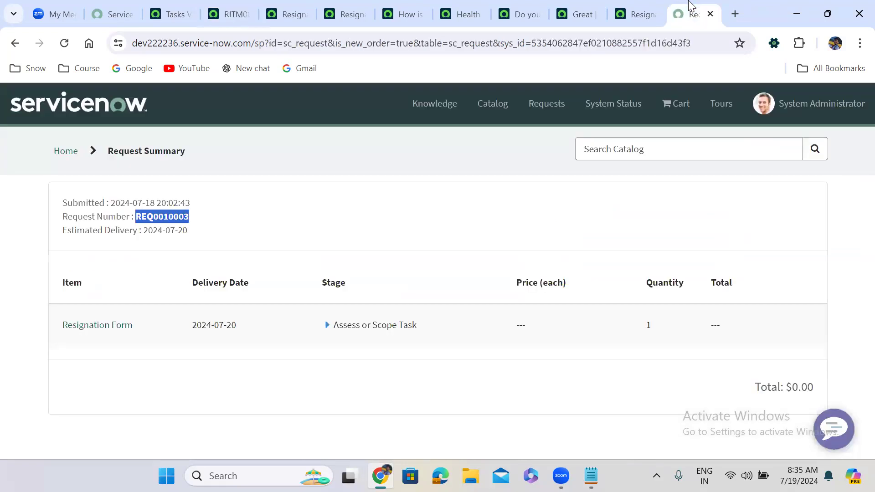
click(236, 4)
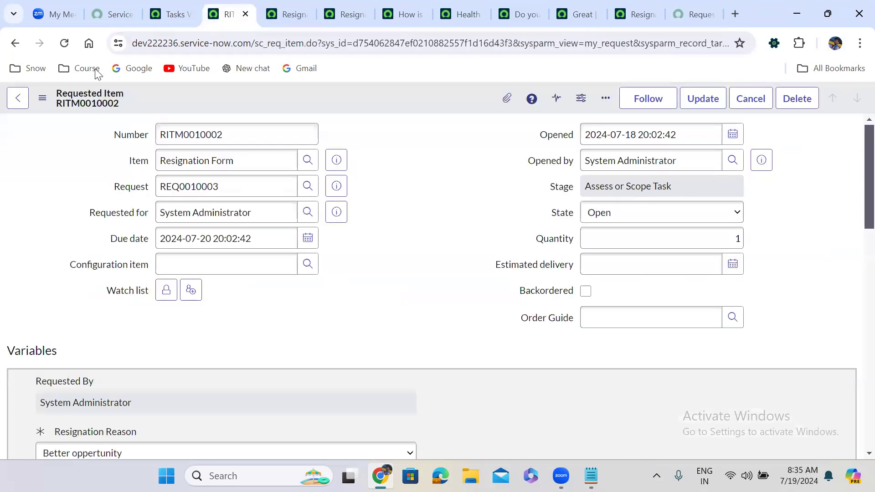
Return to the parent request record and look at its Requested Items list.
click(15, 43)
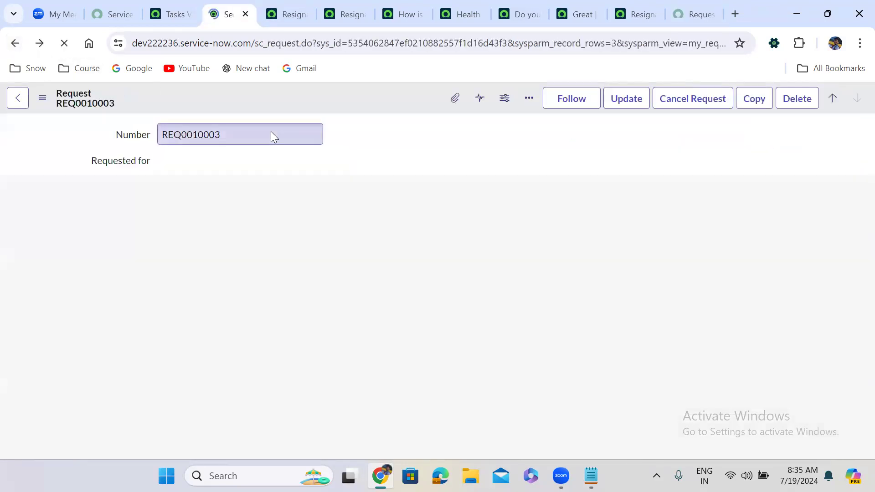
scroll(385, 203, down, 1)
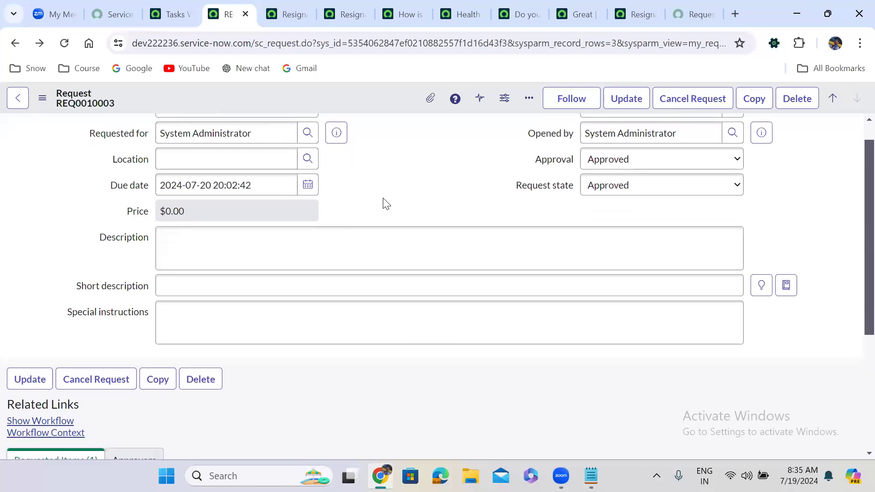
scroll(385, 203, down, 4)
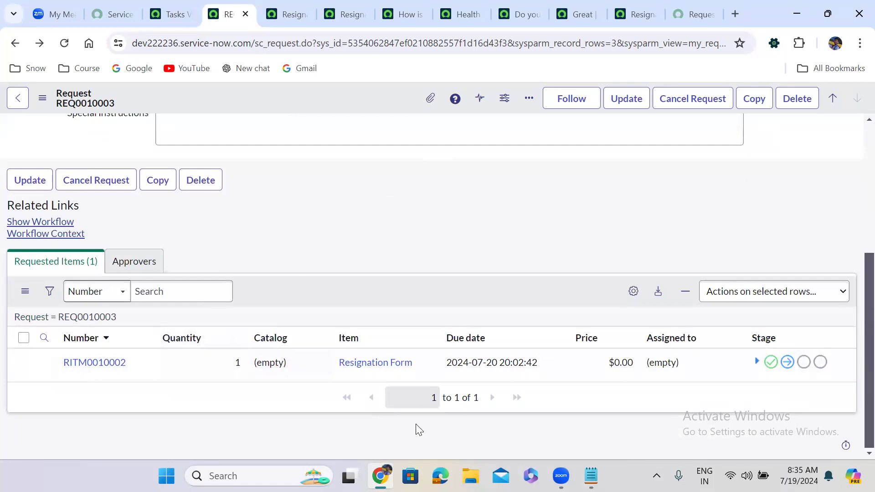
Switch to Notepad, add the line "catalog item - request - requested item" below the first note, and return to the browser.
key(alt+Tab)
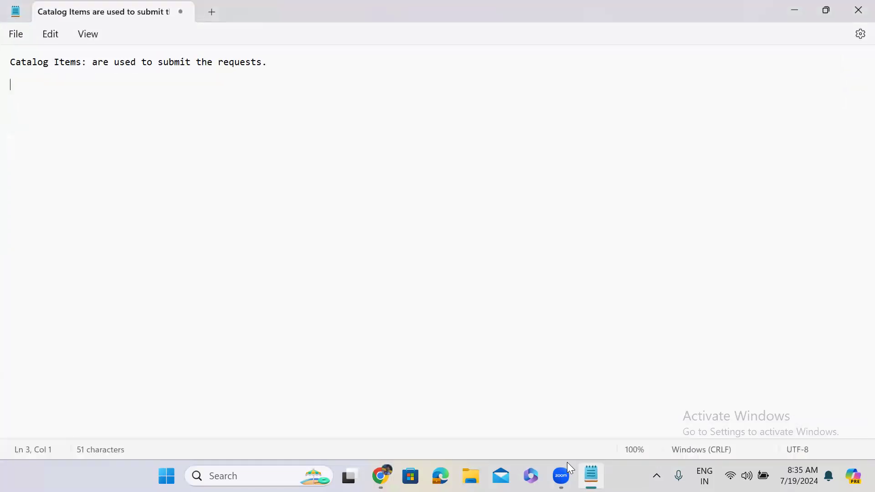
text(cata)
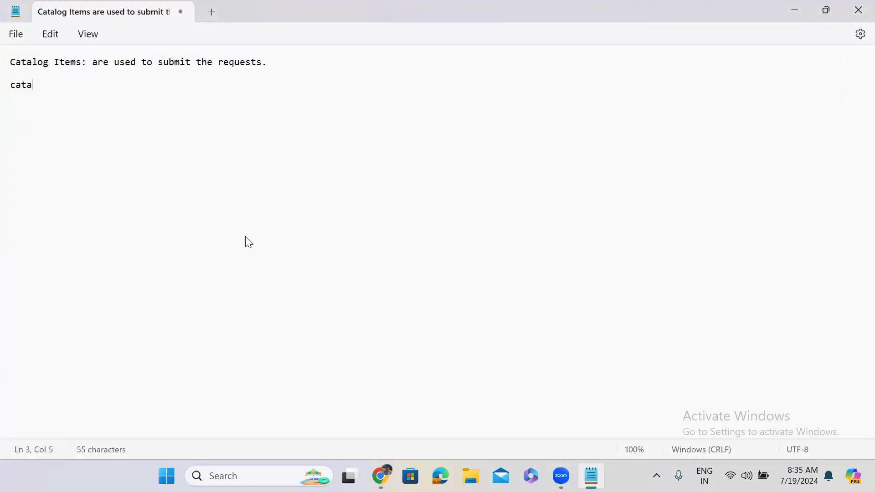
text(log item - reque)
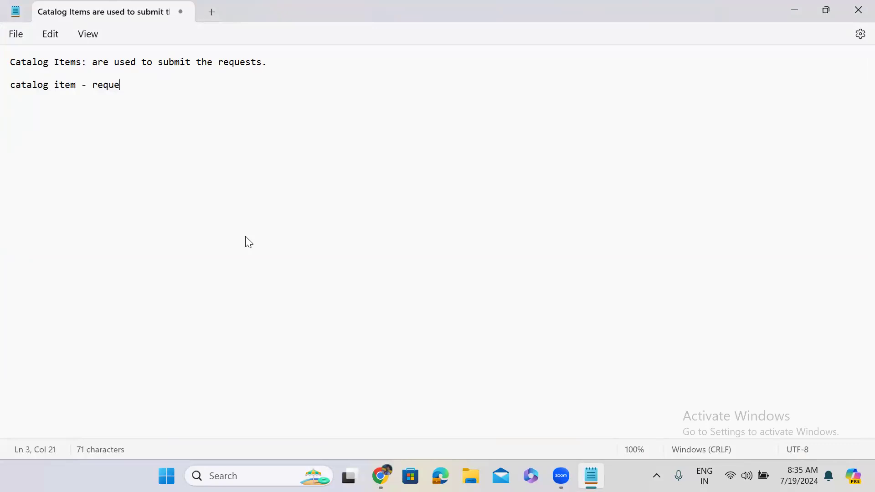
text(st - requ)
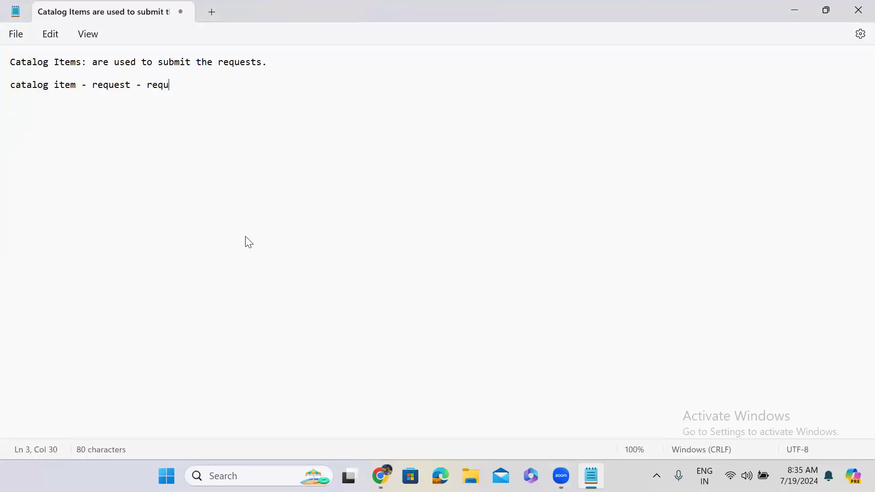
text(ested item)
key(Return)
key(Return)
click(796, 7)
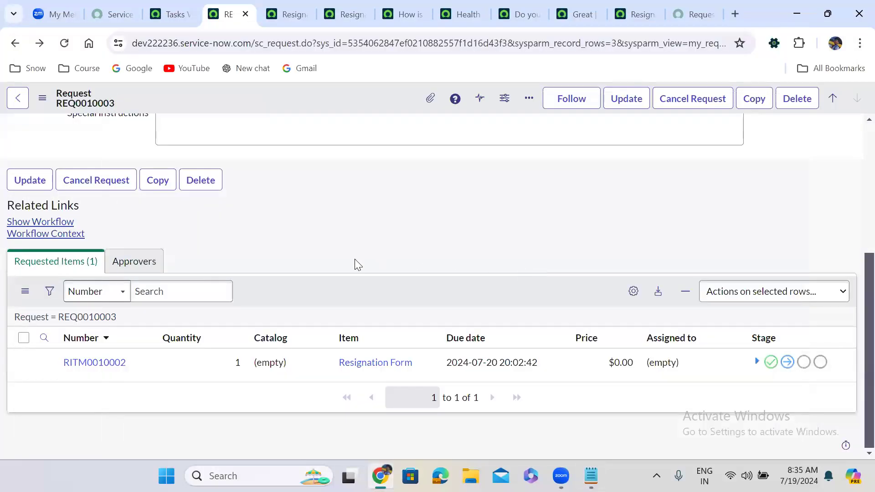
Open the Resignation Form's requested item from the Requested Items list and examine its fields, variables, activities and catalog tasks.
click(93, 366)
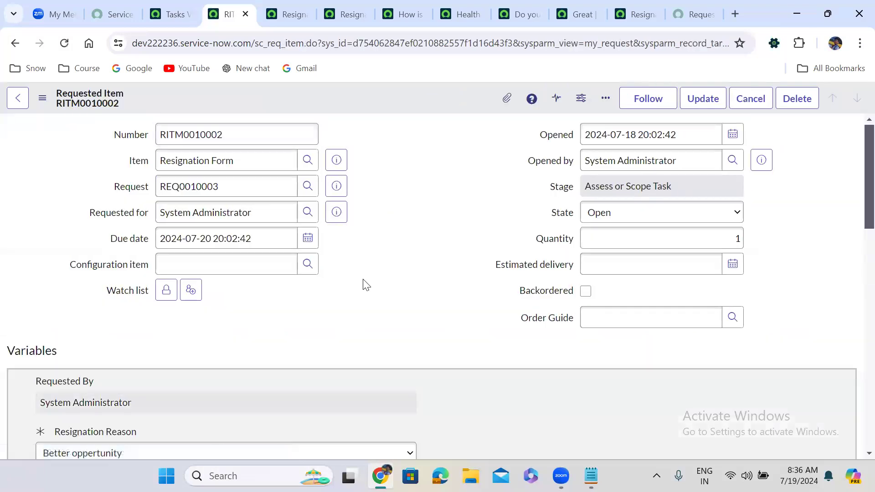
scroll(363, 279, down, 4)
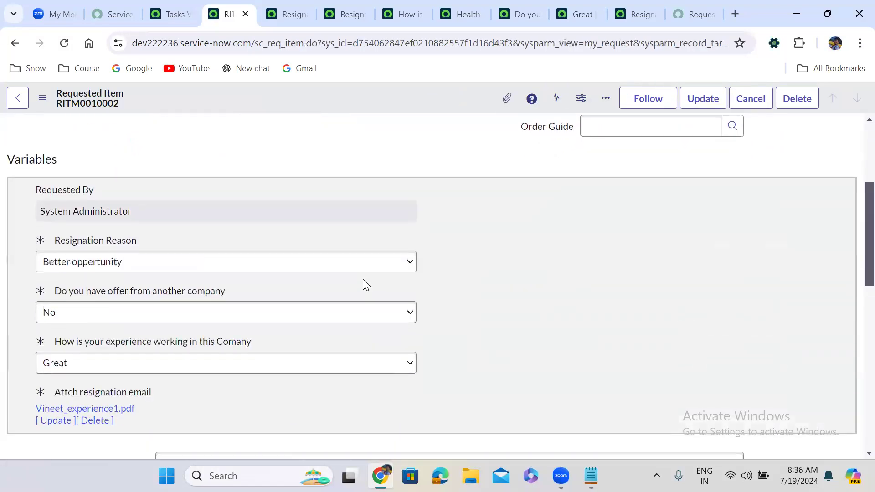
scroll(363, 279, up, 4)
scroll(362, 283, down, 4)
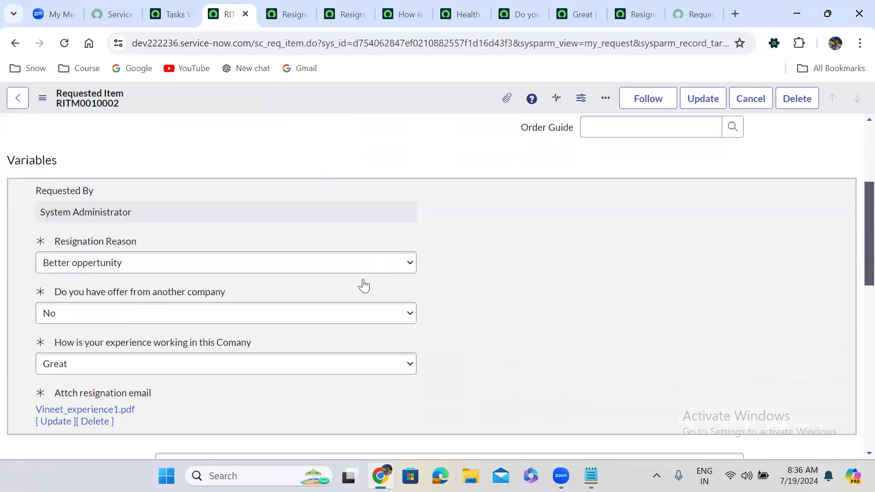
scroll(364, 285, down, 2)
scroll(364, 286, up, 1)
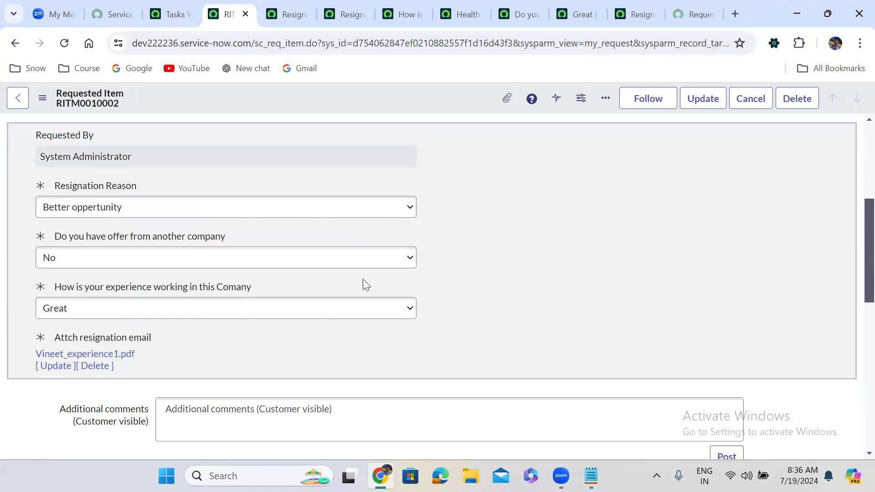
scroll(363, 279, up, 4)
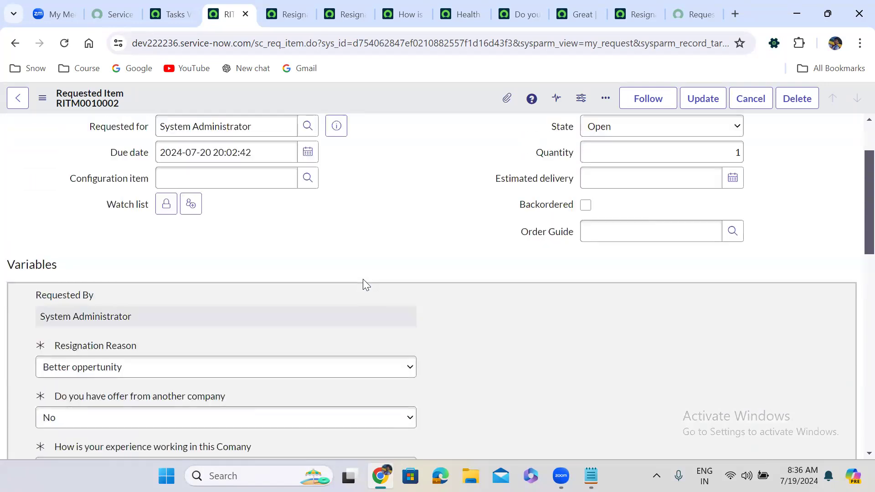
scroll(366, 286, up, 1)
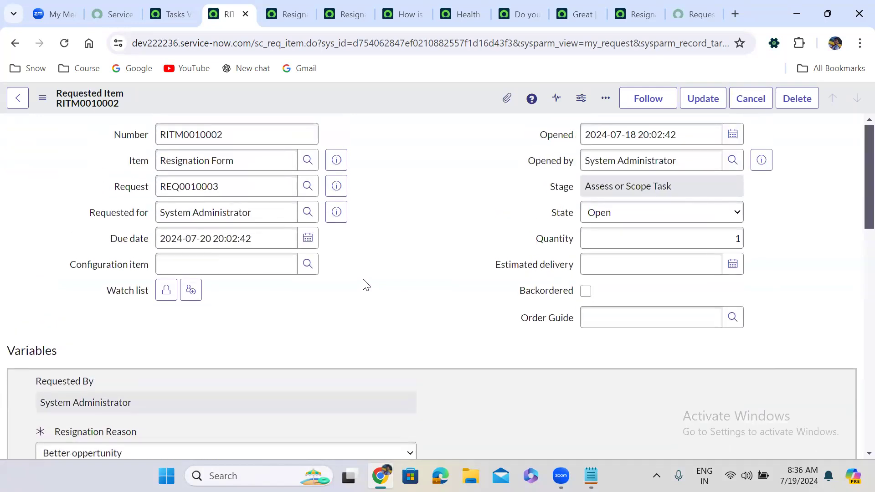
scroll(365, 284, down, 4)
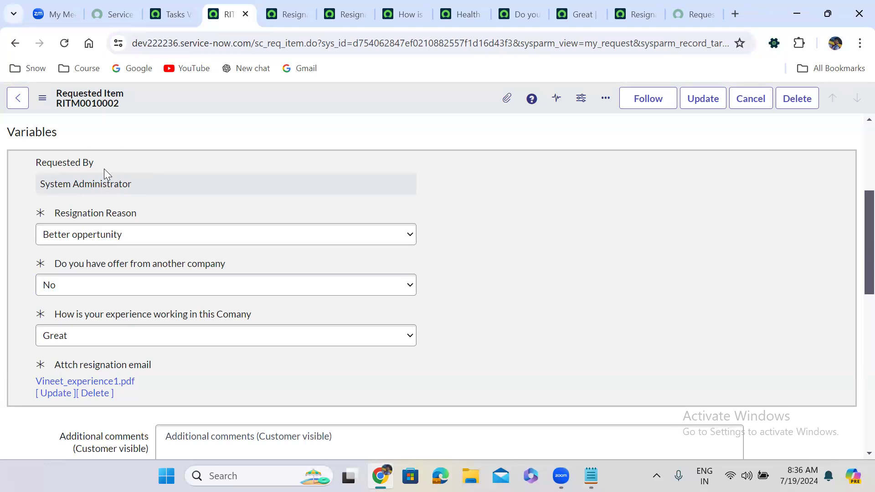
scroll(104, 169, down, 1)
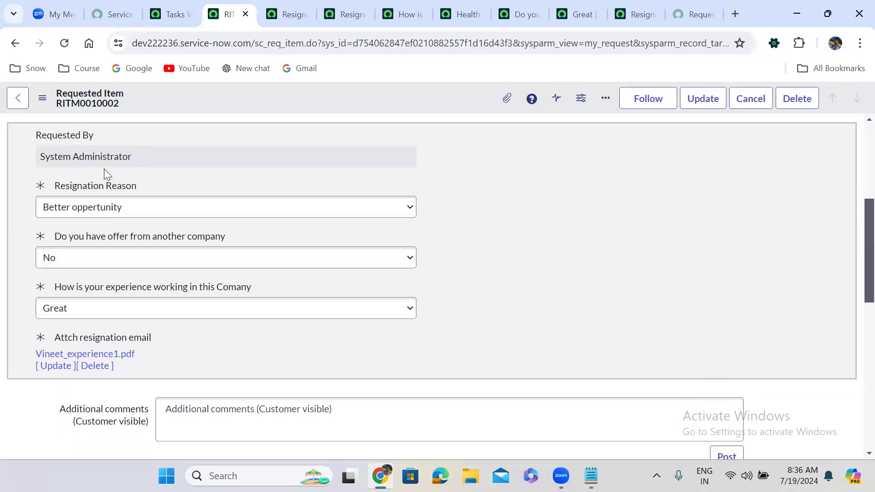
scroll(104, 169, down, 5)
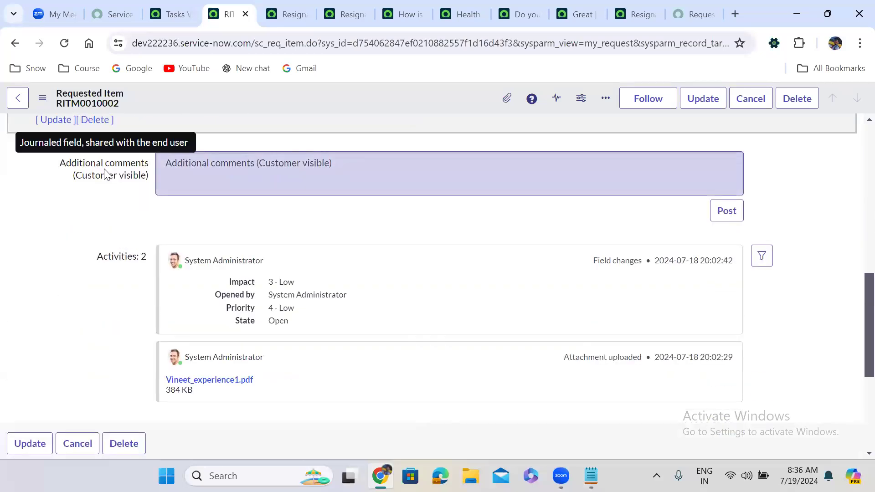
scroll(104, 174, down, 5)
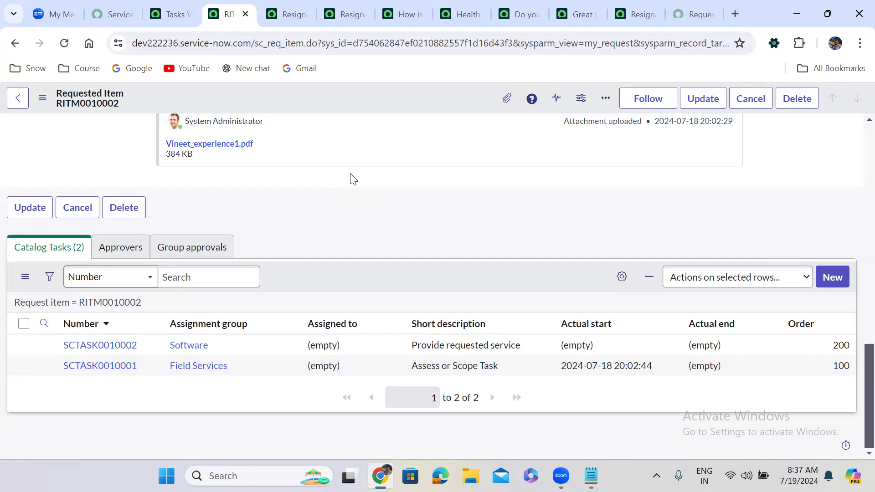
Start a new variable on the Resignation Form catalog item and set its order to 600.
click(285, 3)
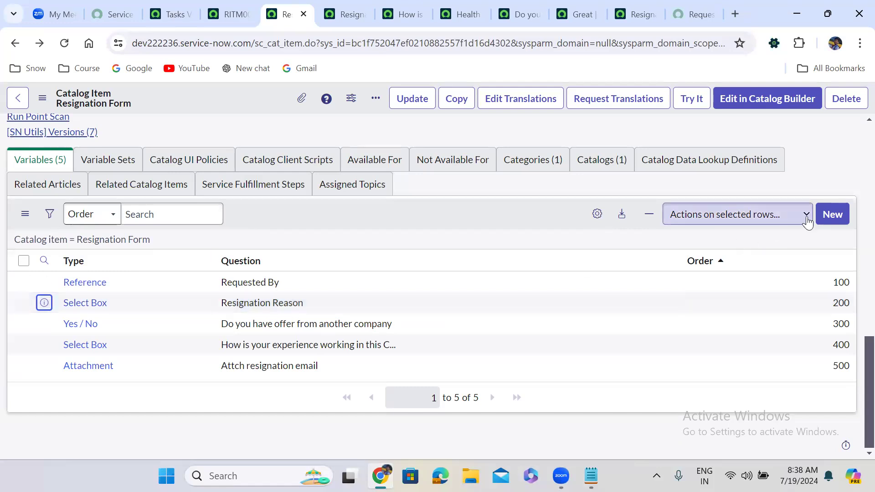
click(832, 217)
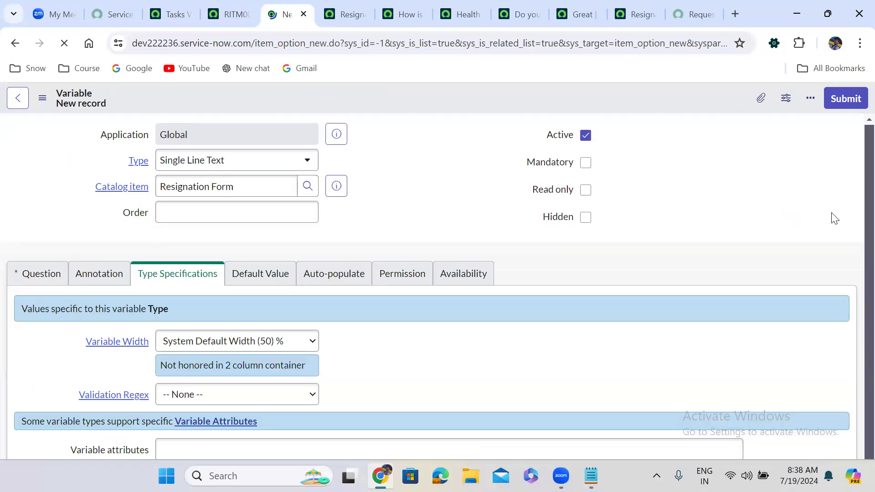
click(225, 217)
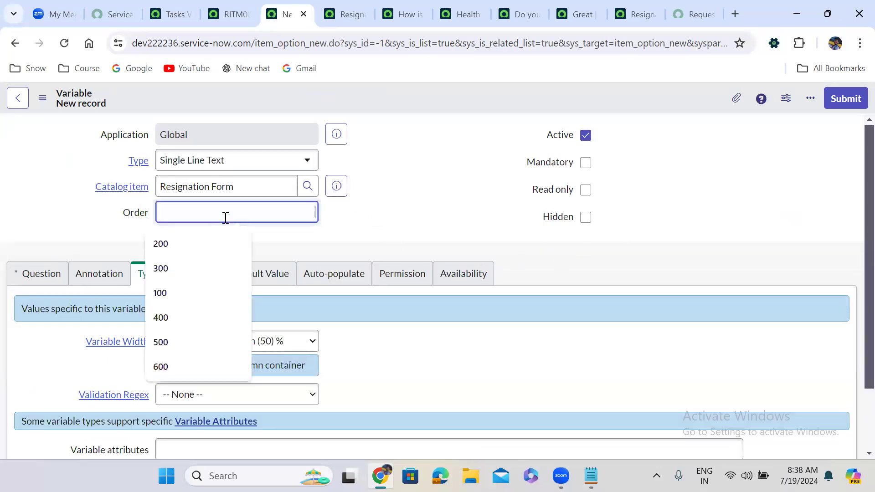
text(600)
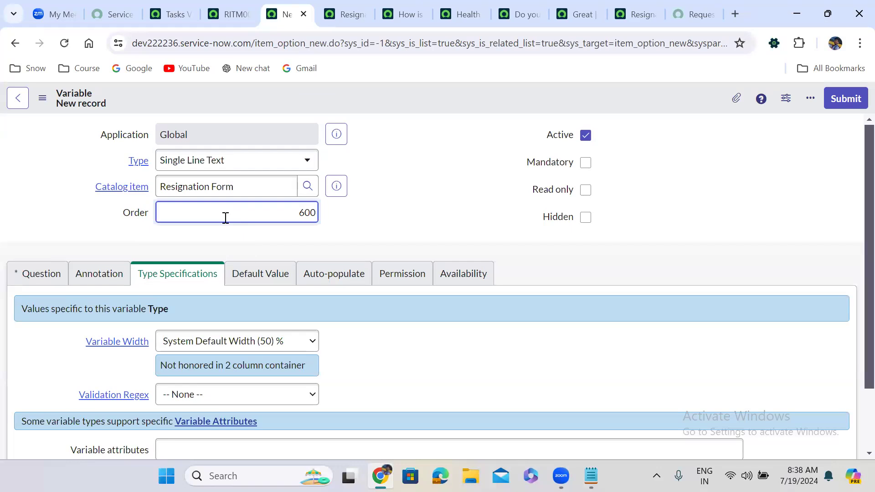
Set the new Single Line Text variable's question to "Reason" and submit the variable.
click(63, 273)
click(174, 345)
text(Reas)
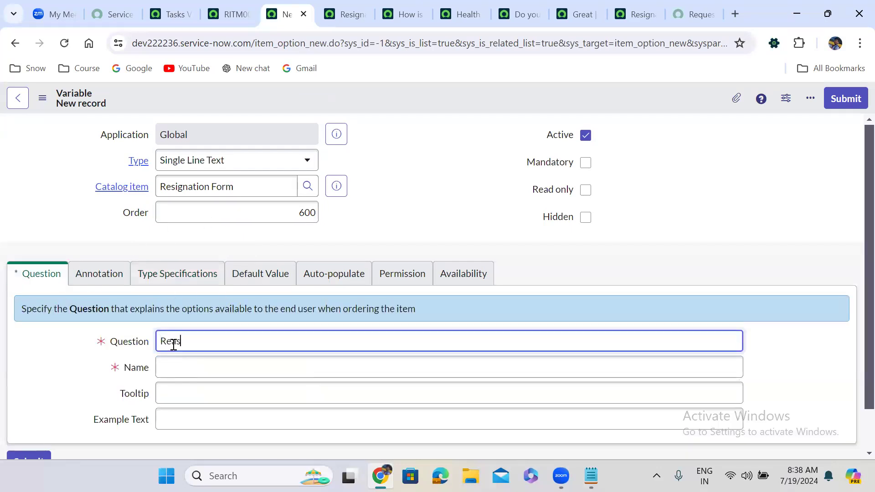
text(on)
click(554, 282)
scroll(554, 283, down, 1)
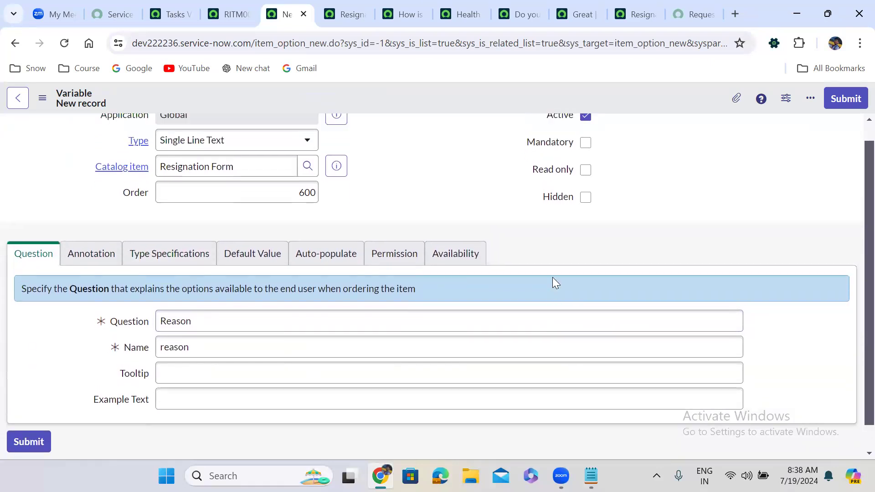
click(845, 97)
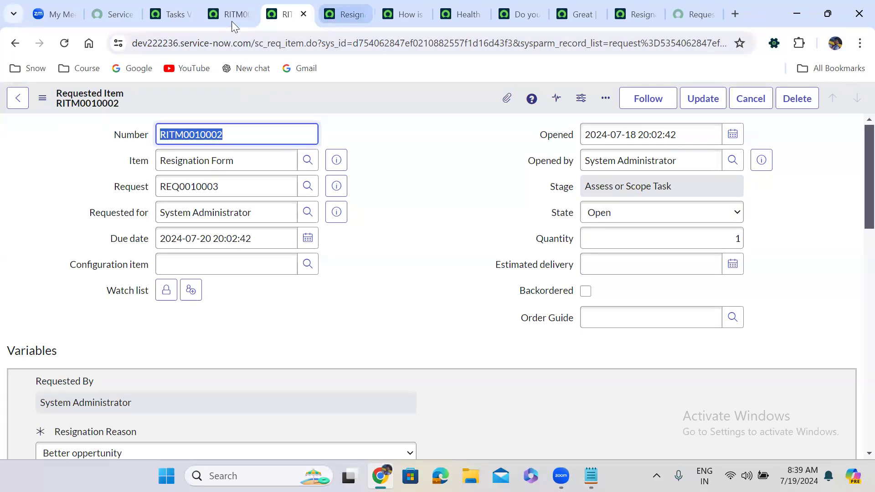
Open the Resignation Form catalog item record from the Resignation Reason variable and go to its related lists.
click(318, 3)
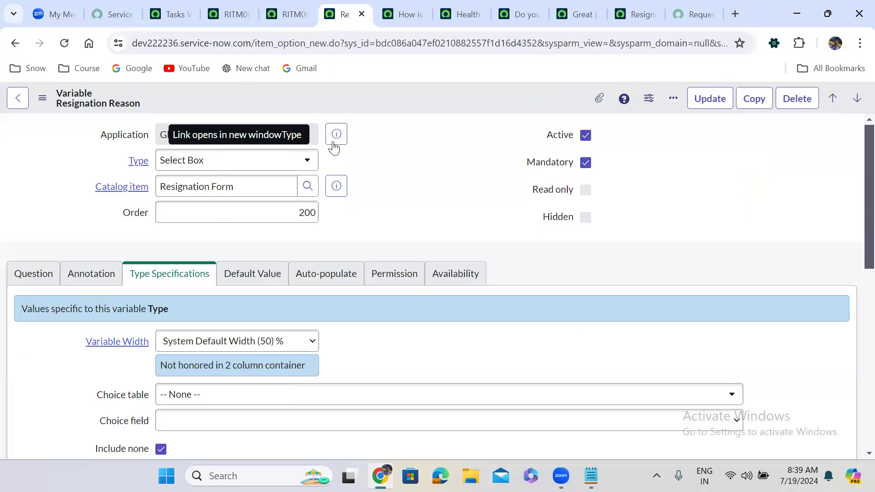
click(336, 187)
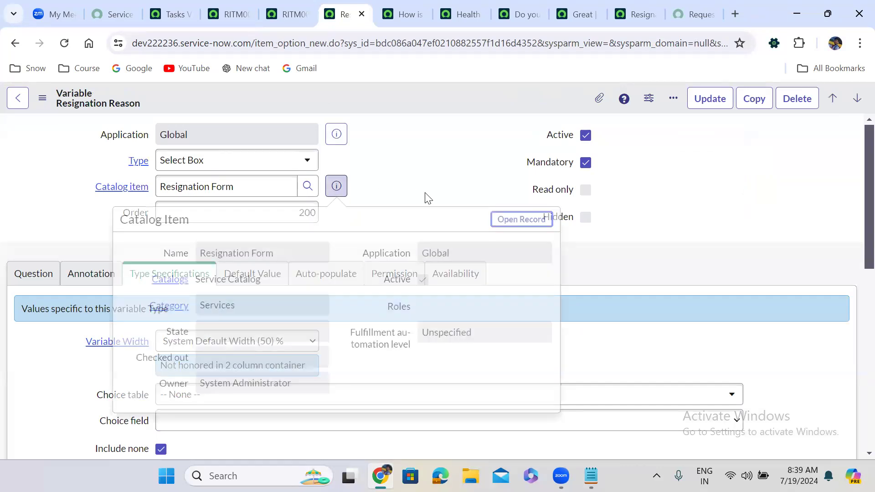
click(515, 219)
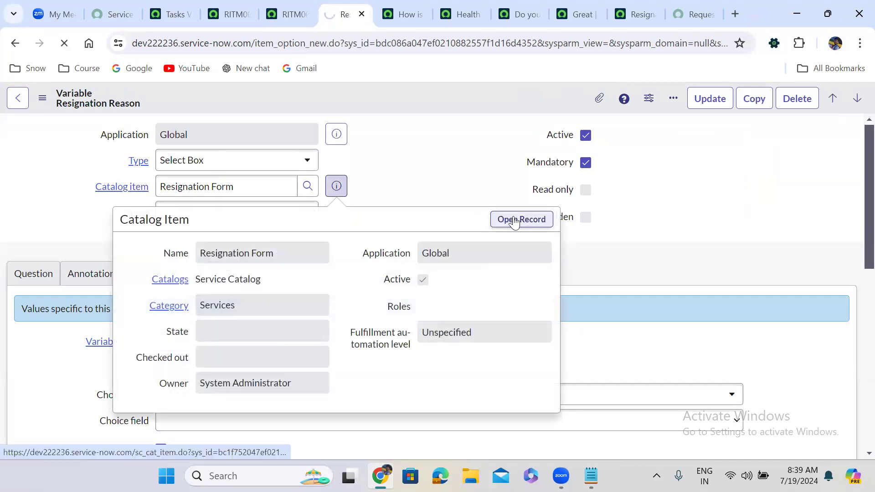
click(383, 300)
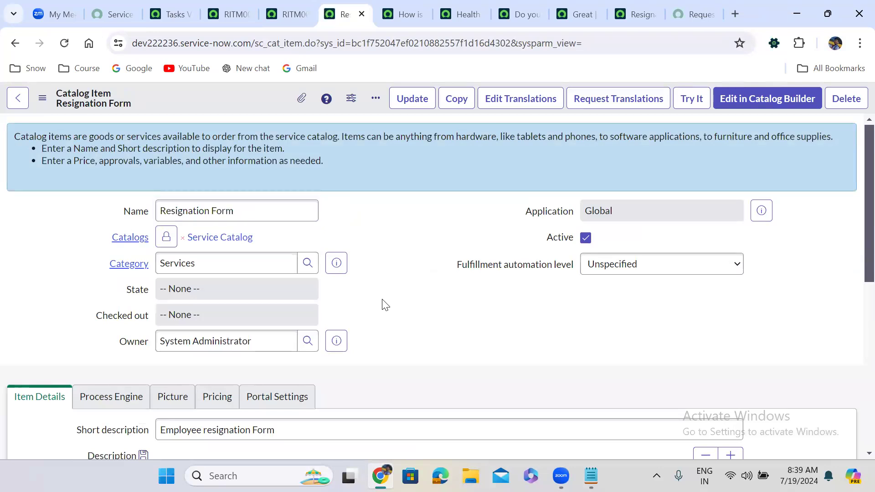
scroll(385, 304, down, 10)
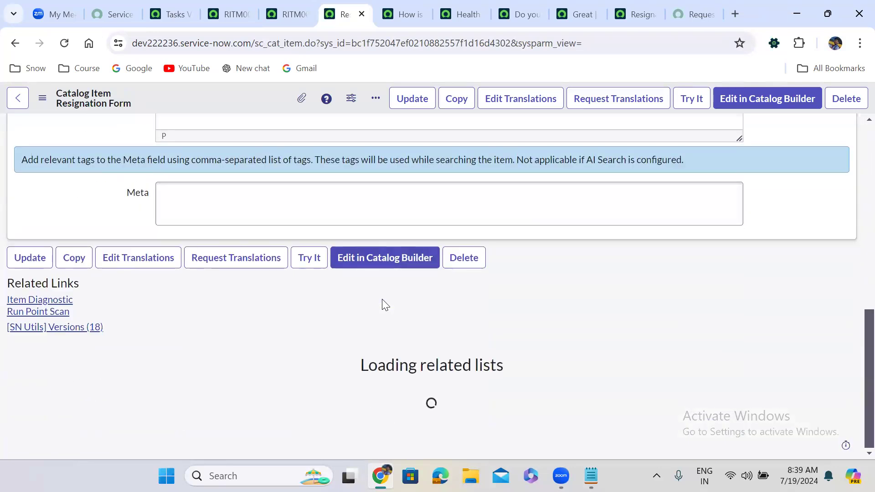
Add a question choice to the Resignation Reason variable with text and value "Other" and submit it.
scroll(383, 301, down, 5)
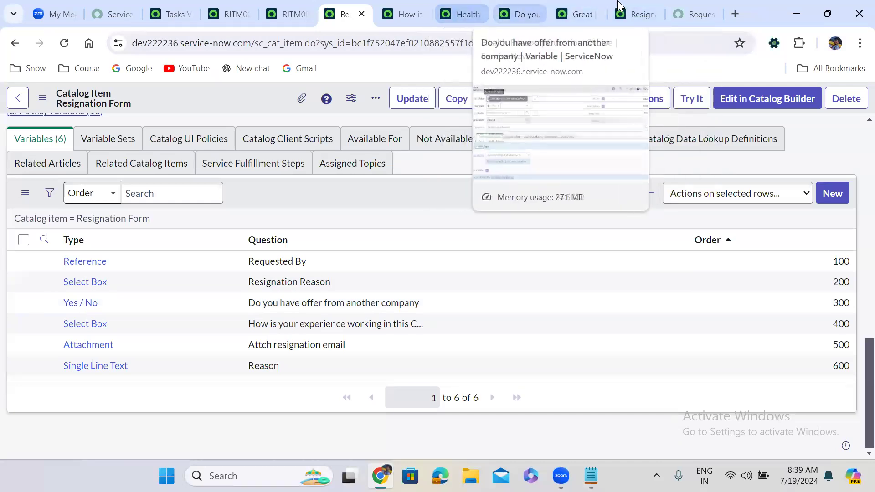
click(635, 7)
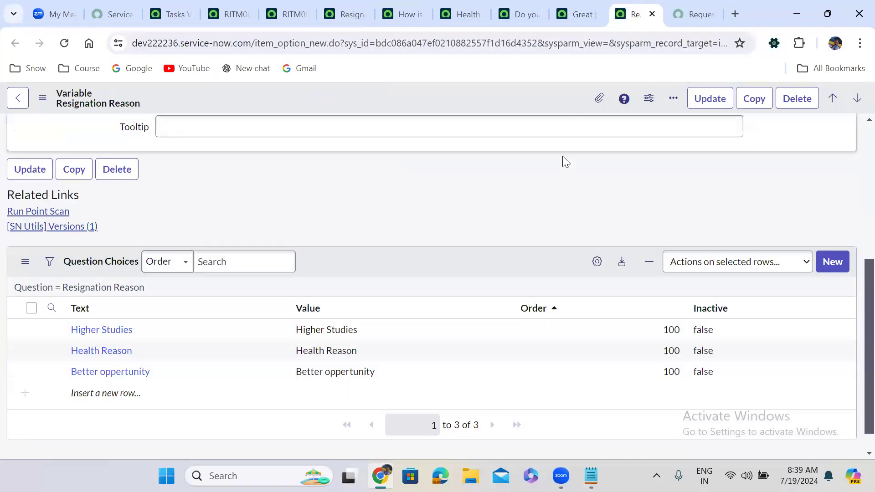
click(834, 263)
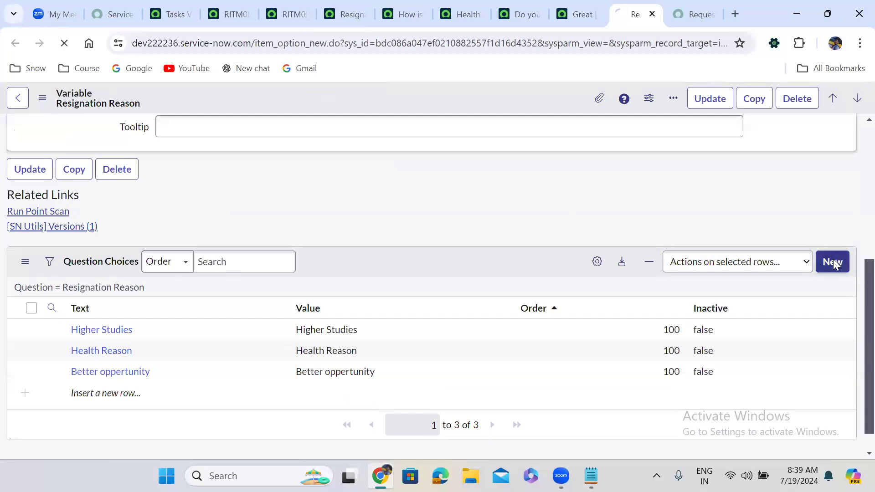
click(352, 256)
text(Other)
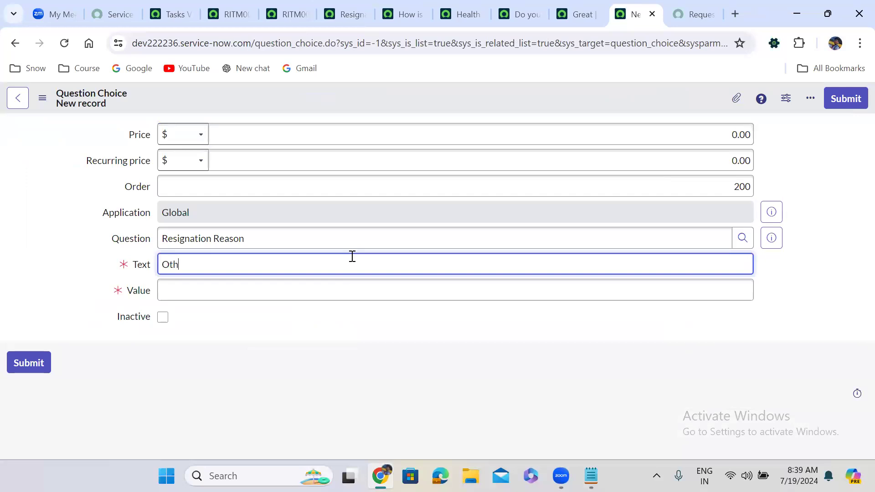
double_click(197, 274)
key(ctrl+c)
click(205, 294)
key(ctrl+v)
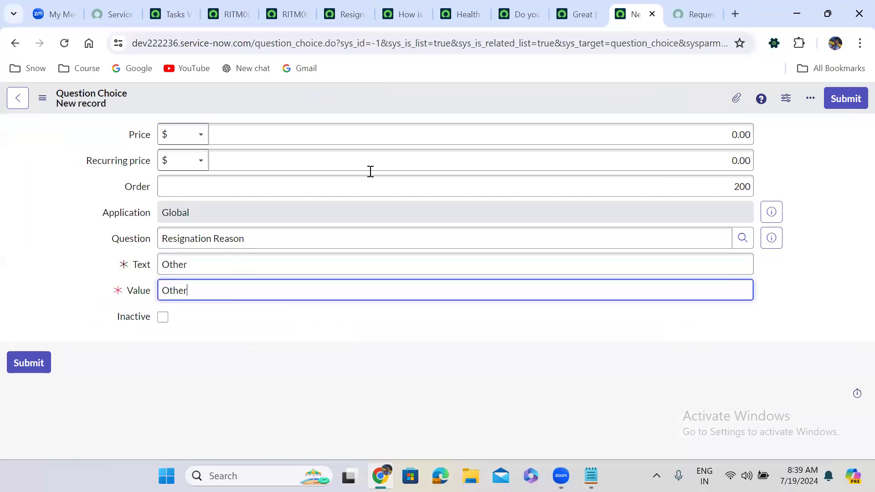
click(435, 98)
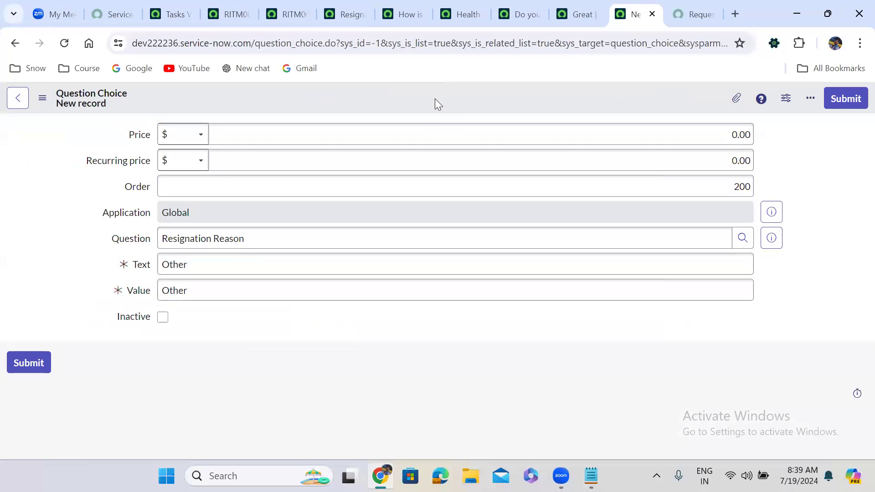
click(847, 98)
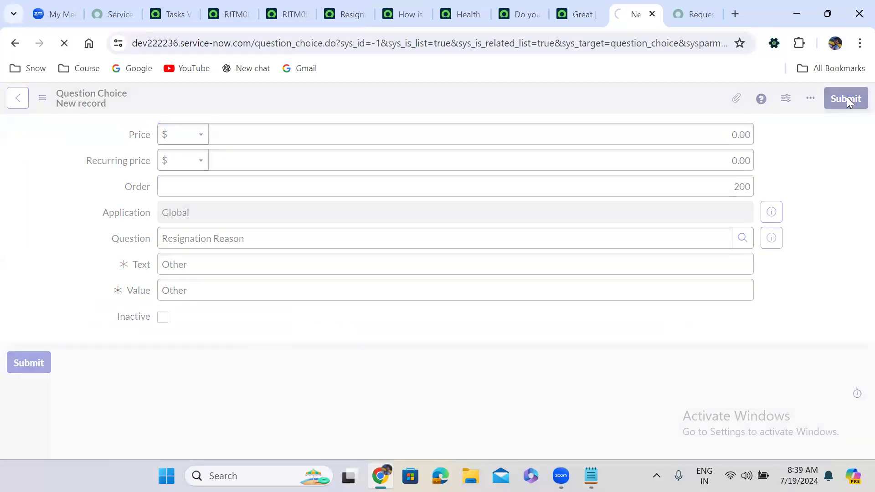
Return from the portal's request summary to the Resignation Form and choose Other as the Resignation Reason.
click(693, 9)
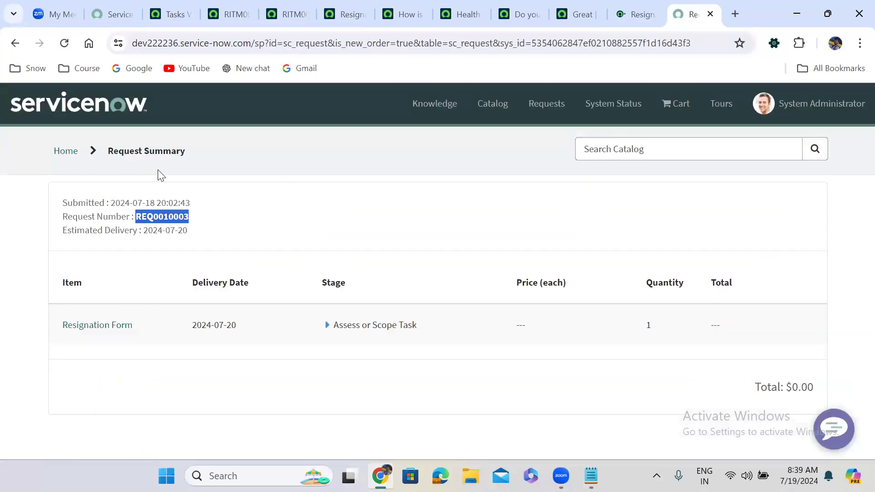
click(11, 46)
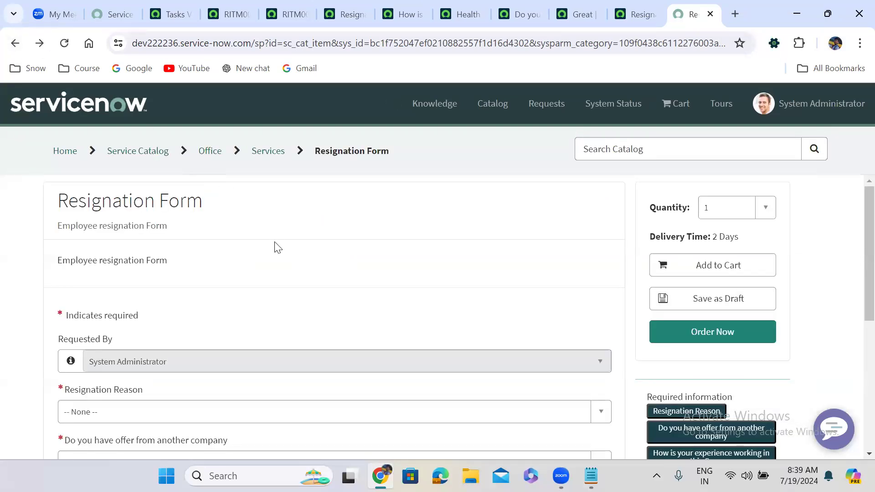
scroll(276, 247, down, 4)
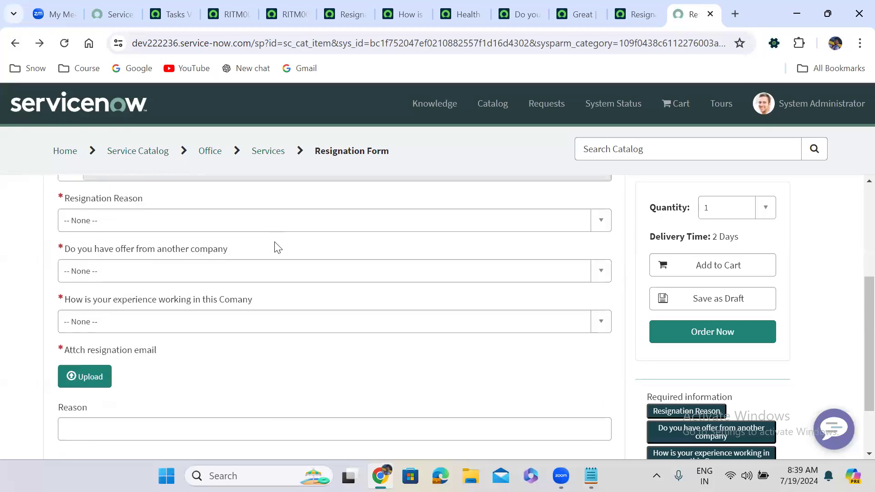
click(141, 223)
click(112, 338)
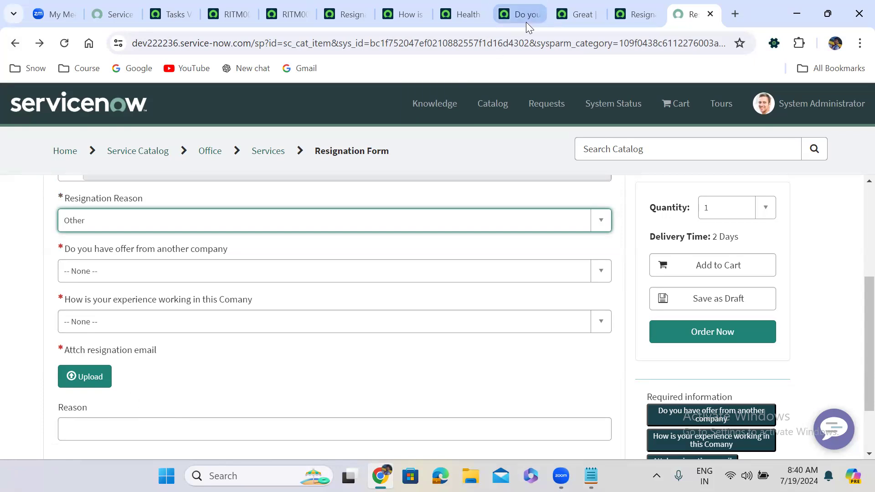
Start a new catalog UI policy for the Resignation Form with short description "Make reason field appear when other selected".
click(345, 5)
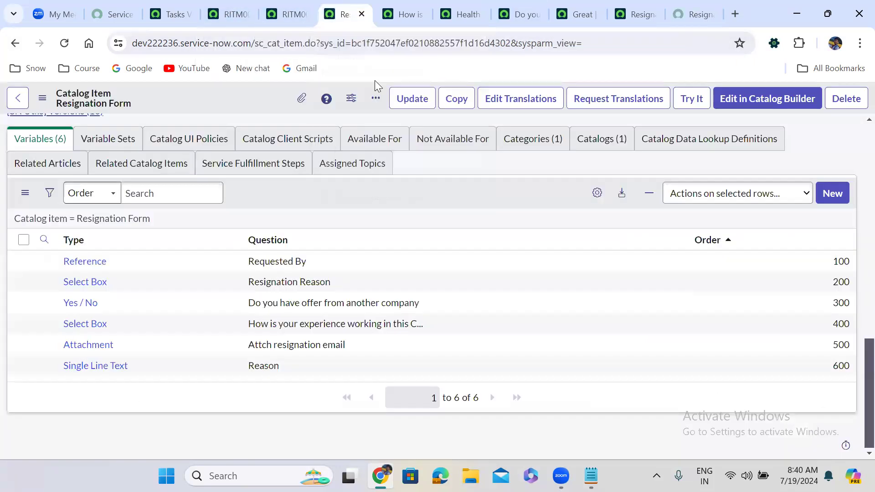
click(184, 144)
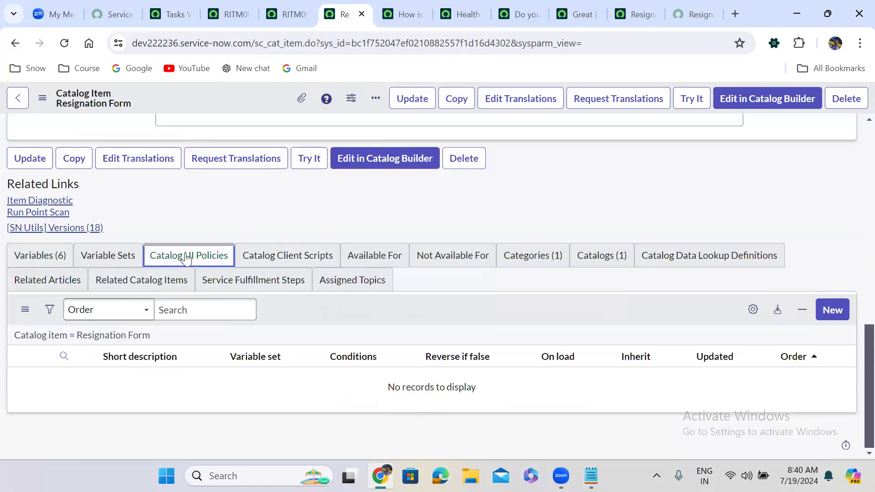
click(834, 309)
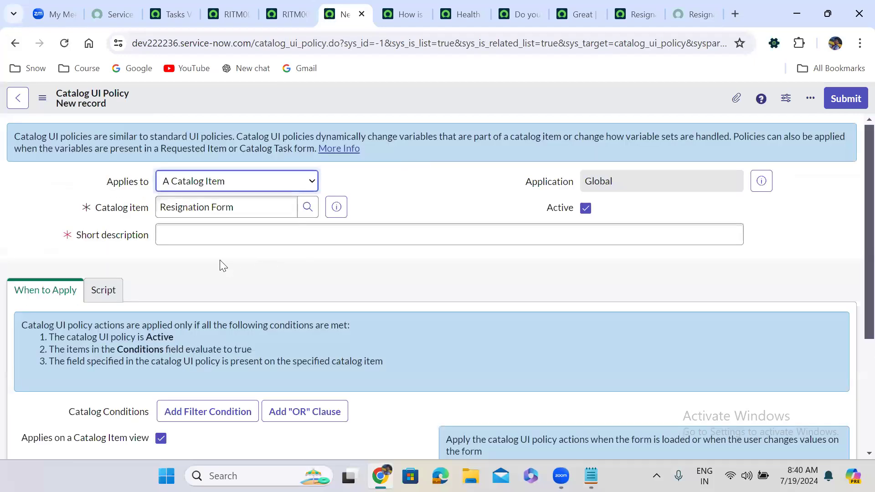
click(189, 234)
text(Mak)
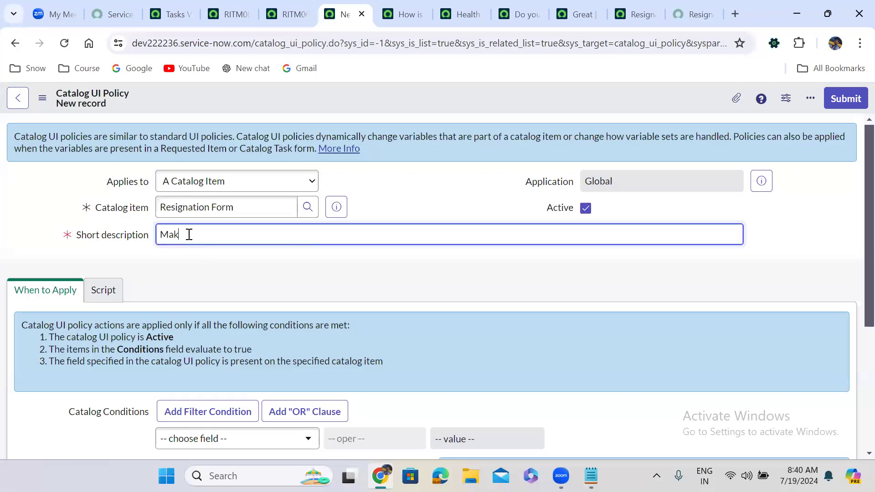
text(e reason field appear when other selected)
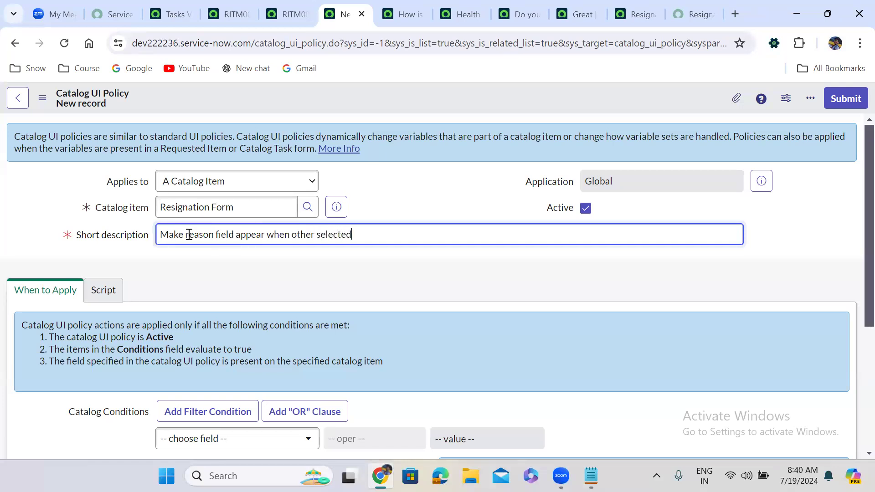
click(295, 258)
Set the UI policy's catalog condition to resignation_reason is Other and save the record without leaving it.
scroll(293, 254, down, 3)
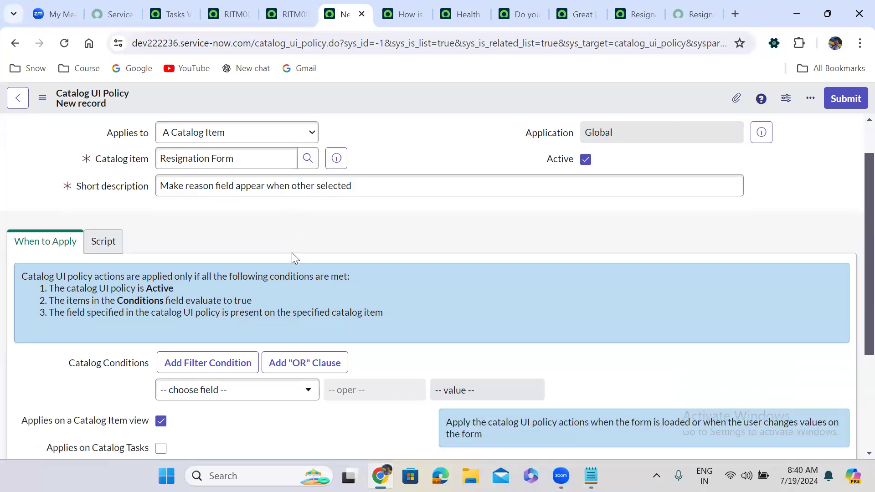
click(211, 258)
text(res)
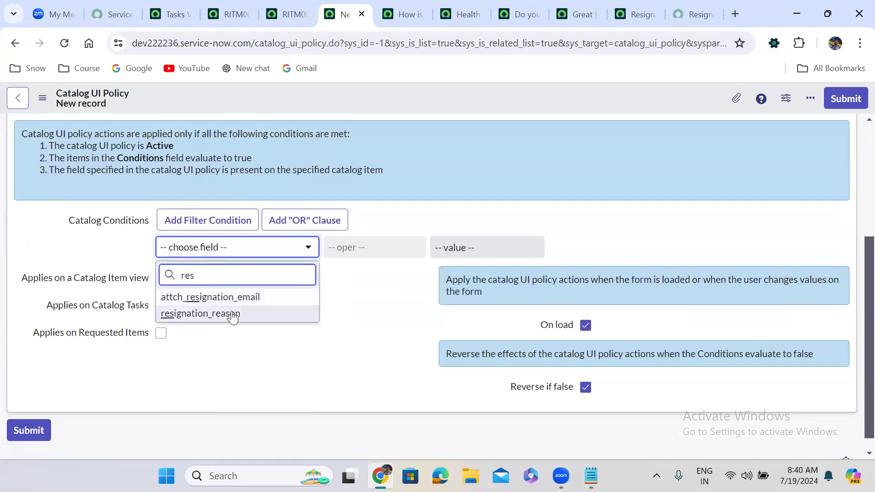
click(232, 315)
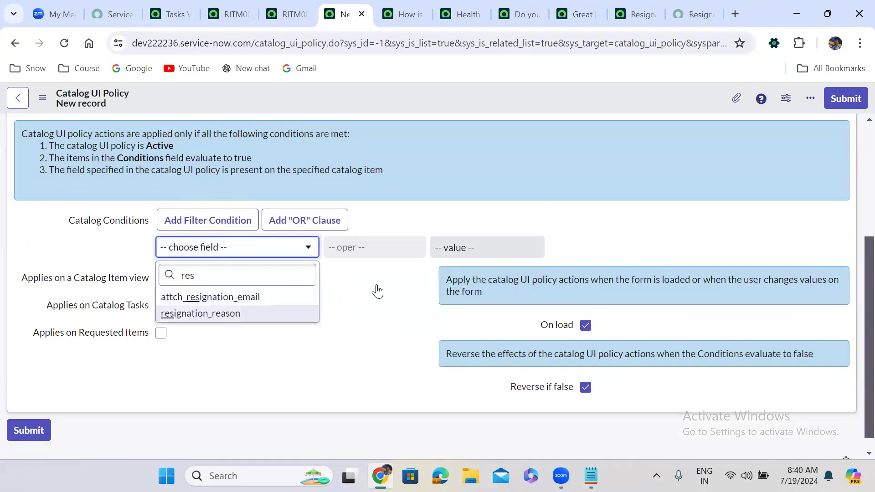
click(496, 250)
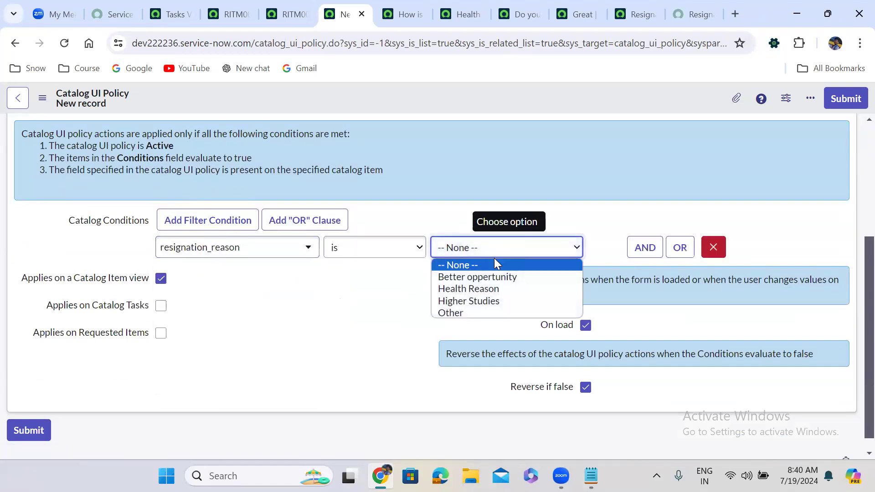
click(476, 310)
click(568, 170)
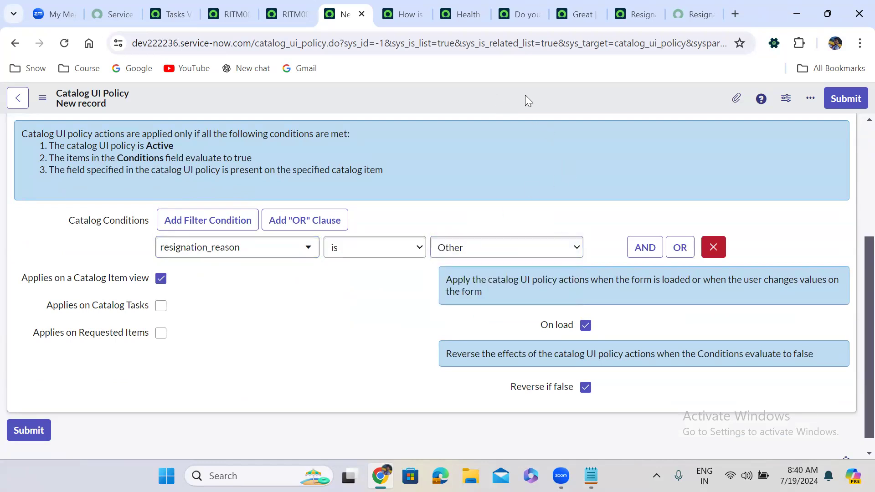
right_click(525, 95)
click(548, 103)
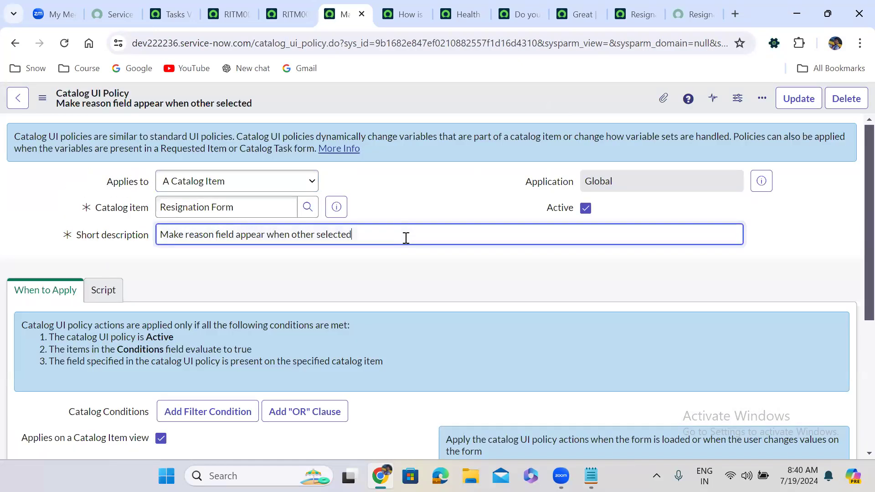
Add a UI policy action for the reason variable with Mandatory and Visible both set to True, and submit it.
scroll(383, 290, down, 8)
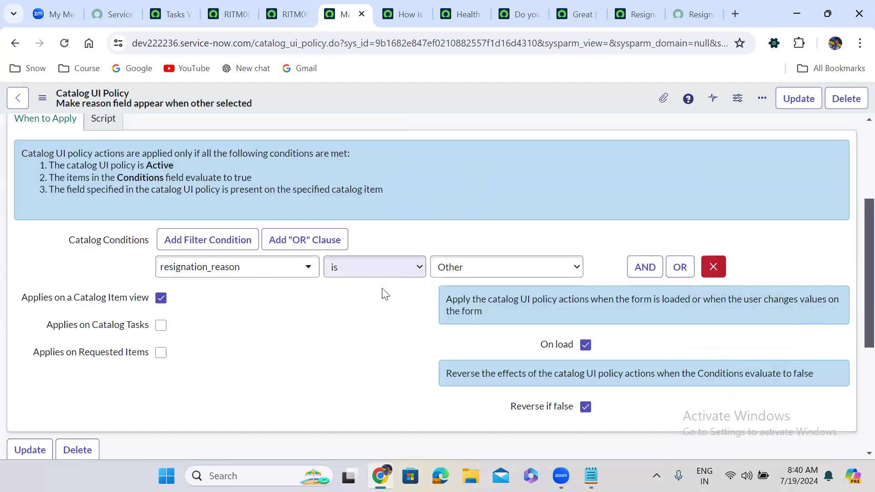
click(839, 308)
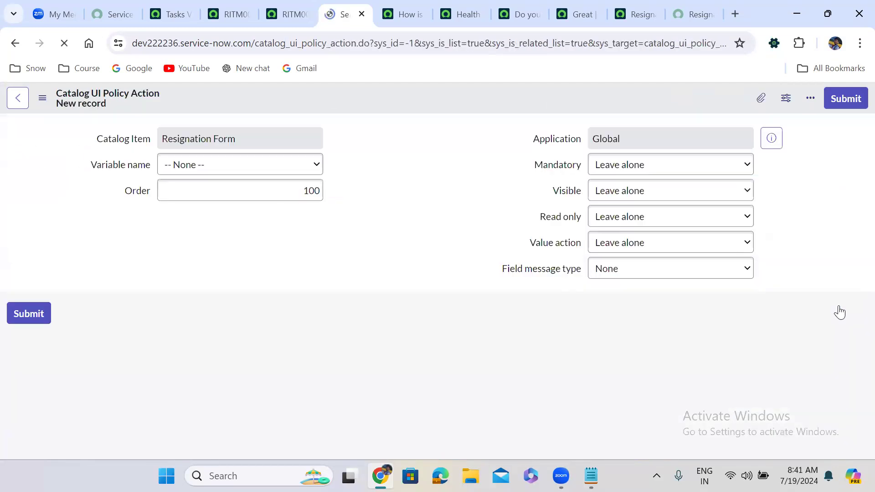
click(258, 202)
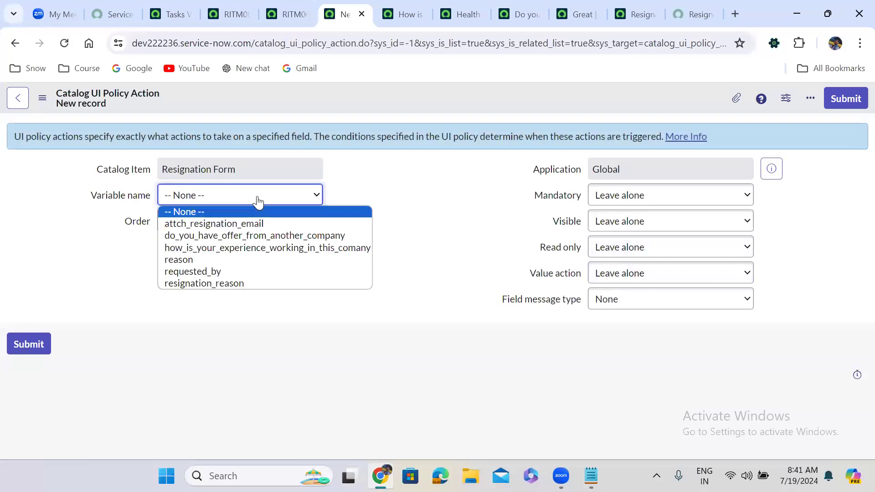
click(206, 260)
click(613, 234)
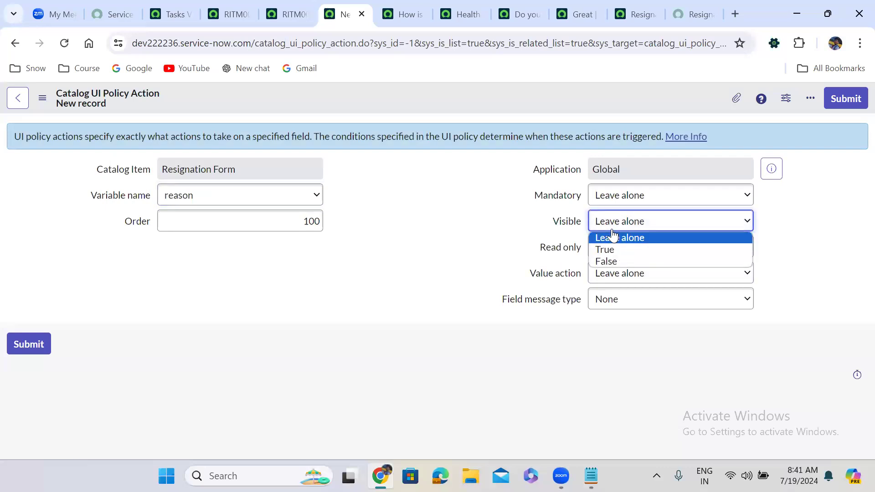
click(615, 250)
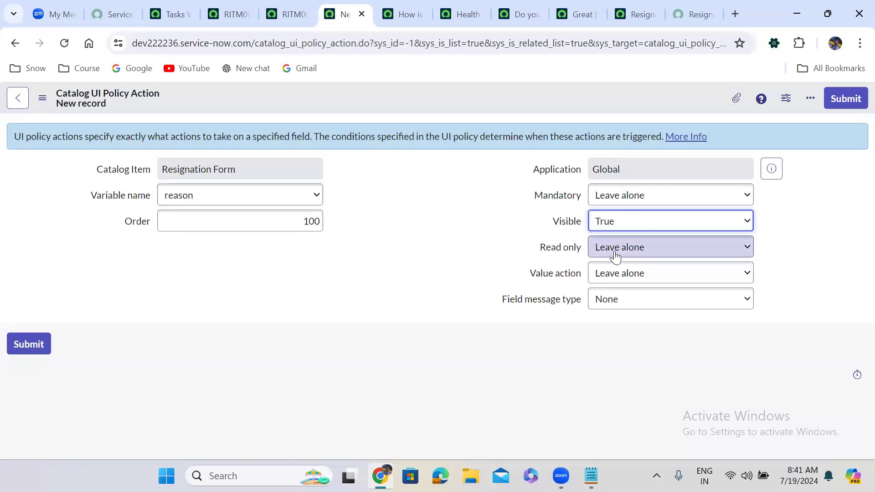
click(625, 199)
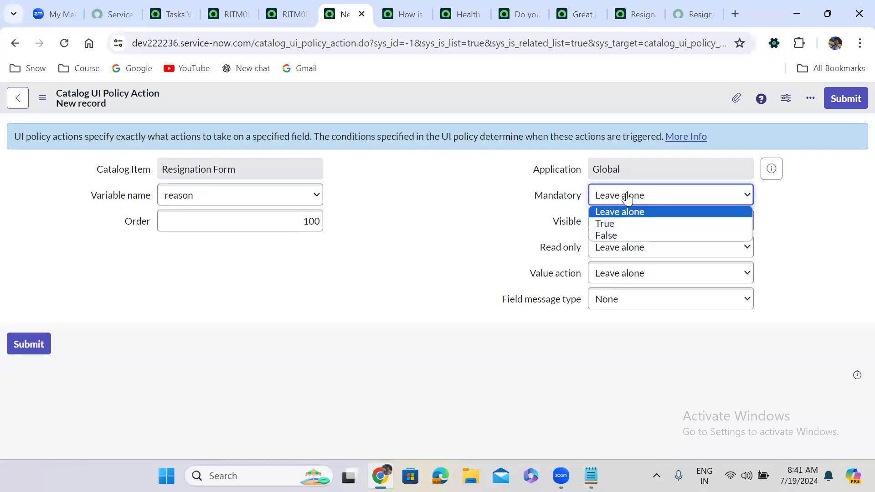
click(625, 224)
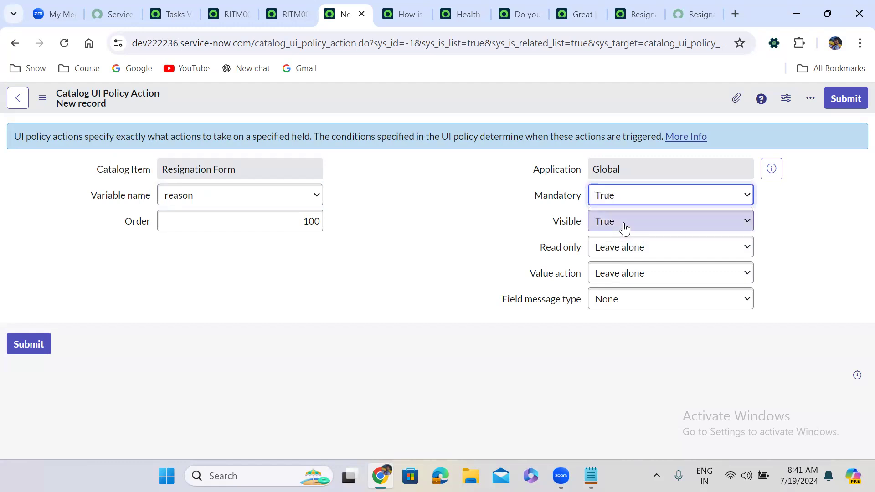
click(786, 194)
click(843, 99)
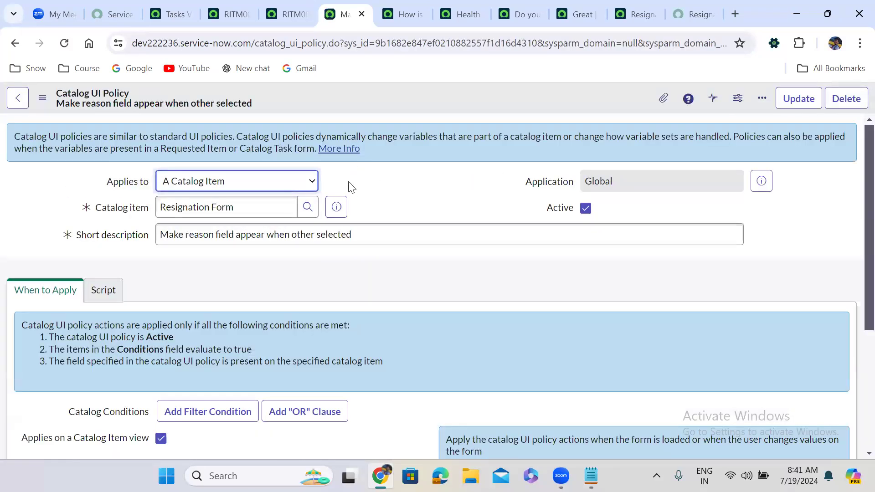
Open the Resignation Form catalog item record from the UI policy and review its Catalog UI Policies related list.
click(336, 207)
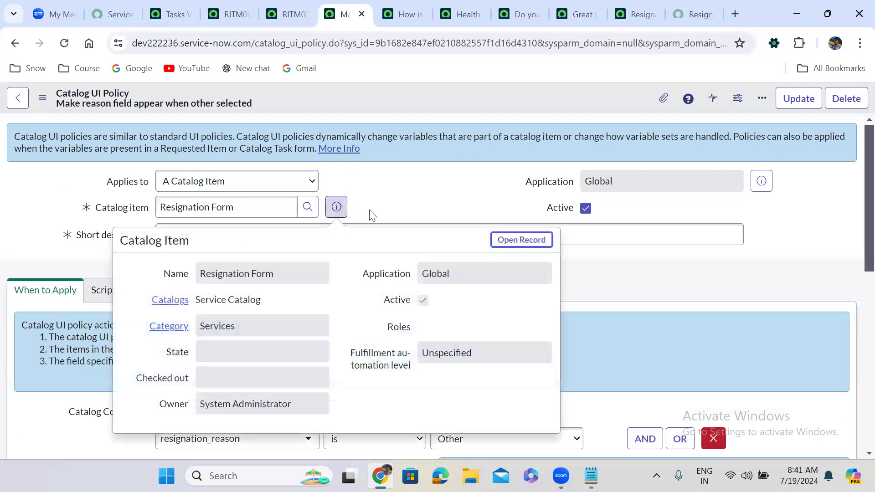
click(517, 245)
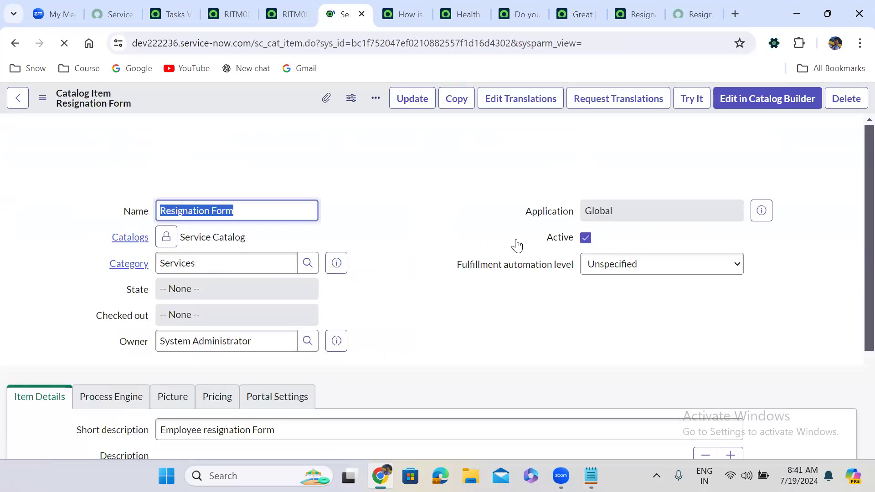
click(375, 235)
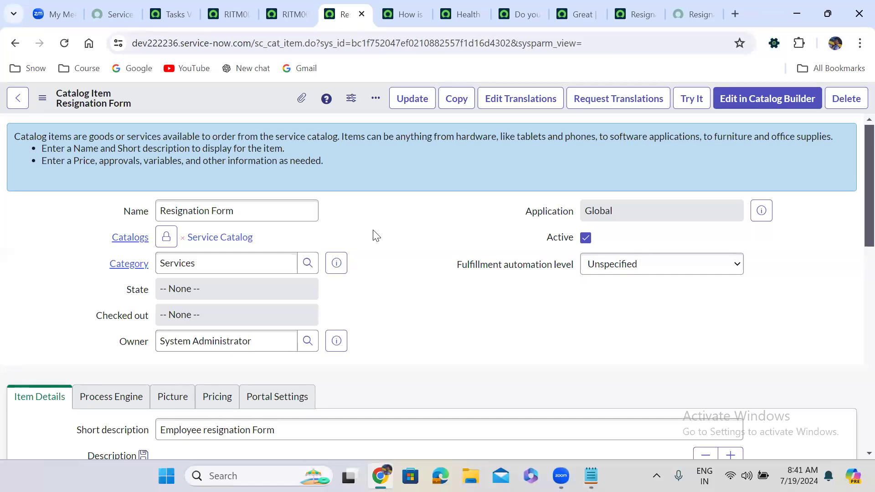
scroll(373, 230, down, 15)
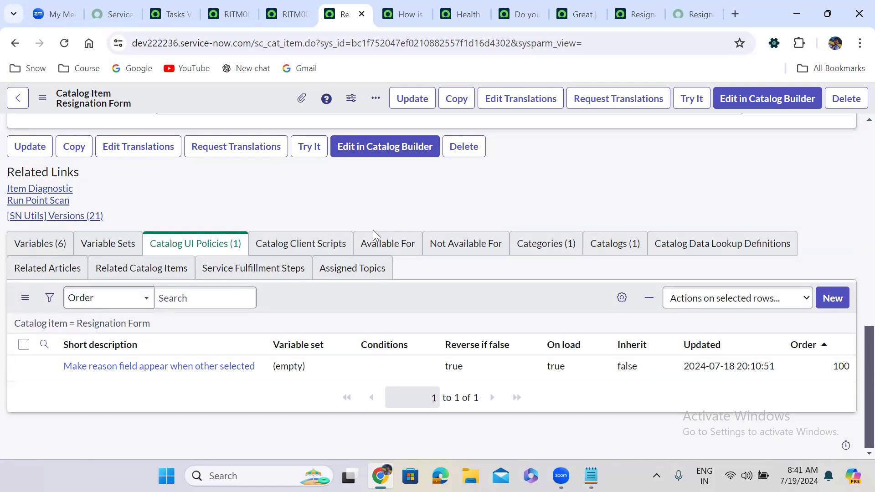
drag(372, 230, 312, 131)
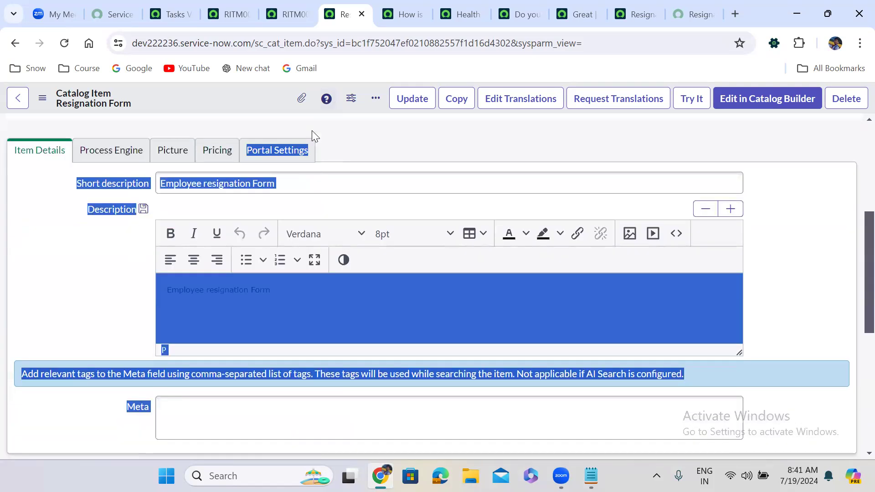
Change the type of the Reason variable to Multi Line Text in the Resignation Form's variables list.
click(66, 311)
scroll(64, 308, down, 8)
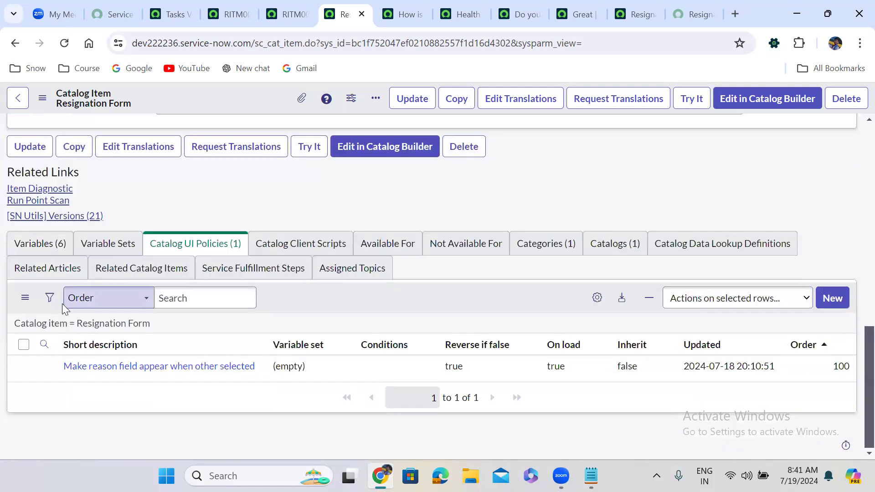
click(41, 245)
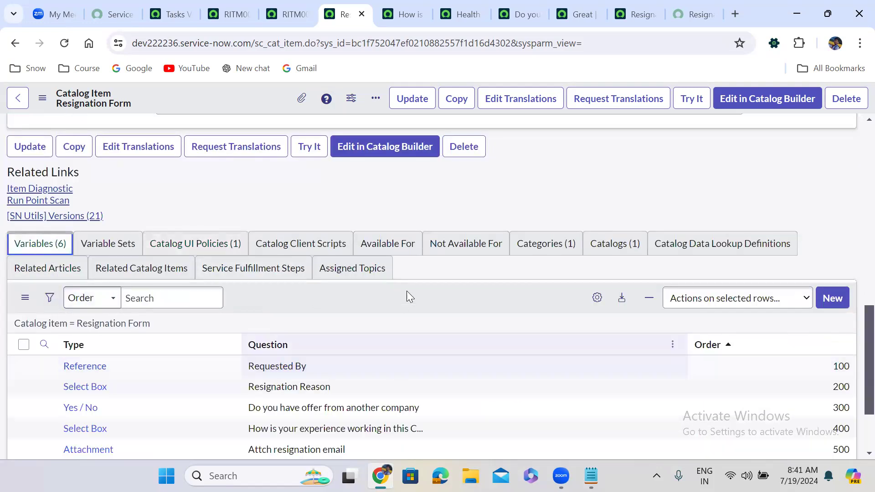
scroll(425, 298, down, 3)
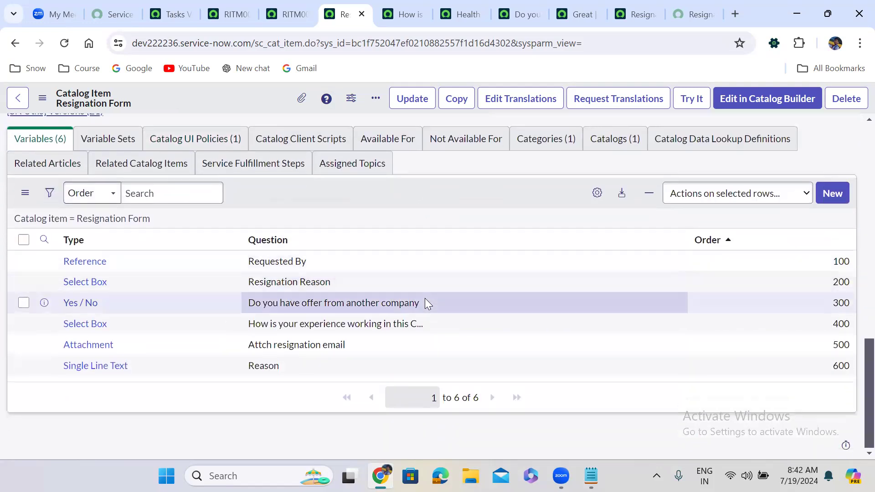
click(149, 366)
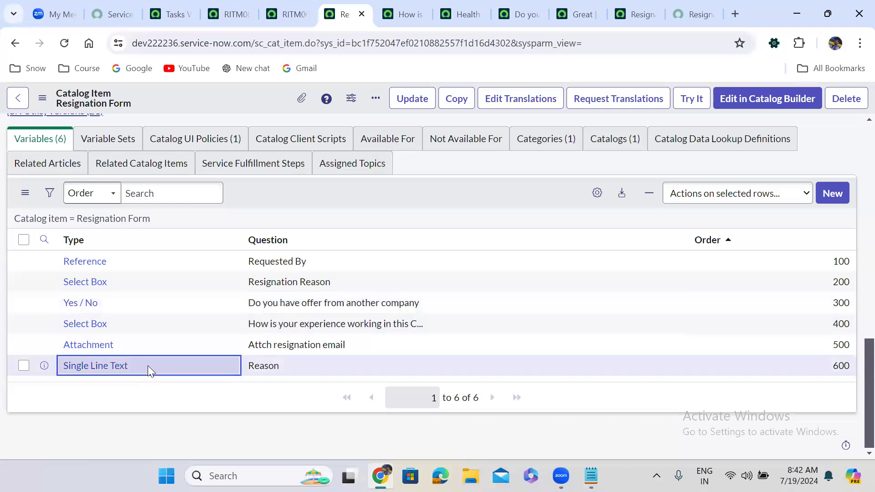
click(147, 365)
click(147, 369)
key(m)
key(Down)
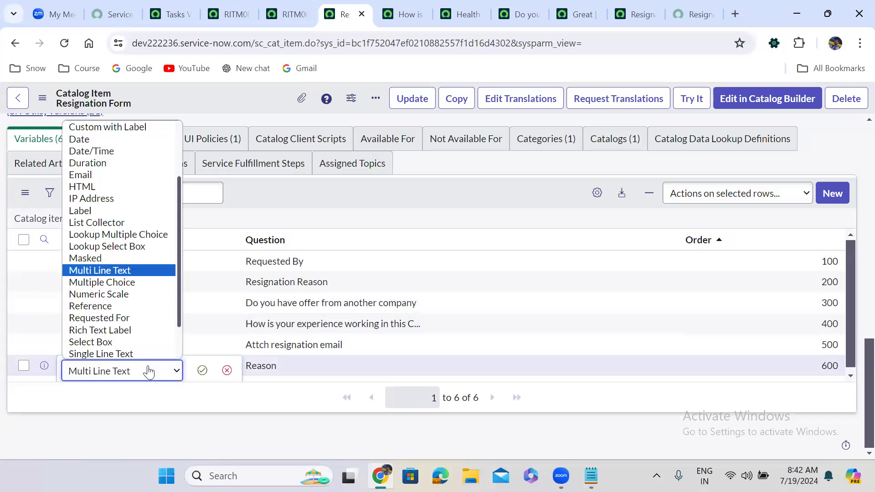
key(Return)
click(202, 370)
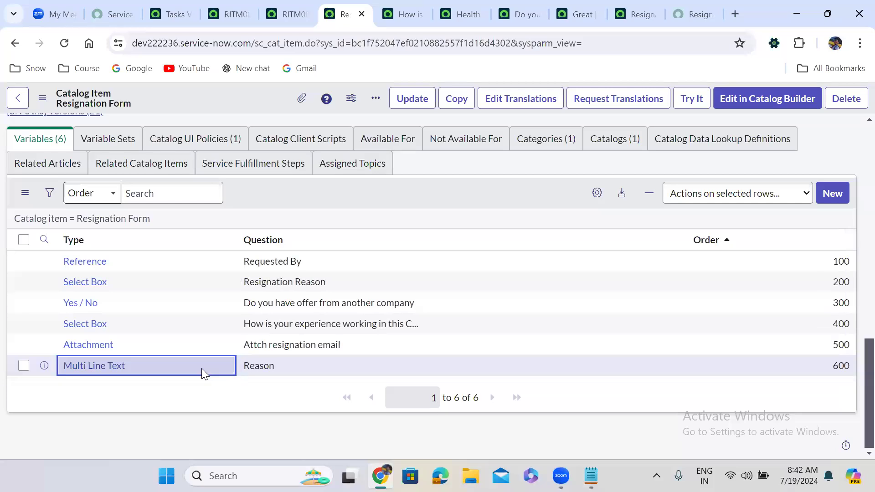
Reload the Resignation Form in the service portal and choose Other as the resignation reason to test the UI policy.
click(687, 15)
click(64, 41)
click(504, 138)
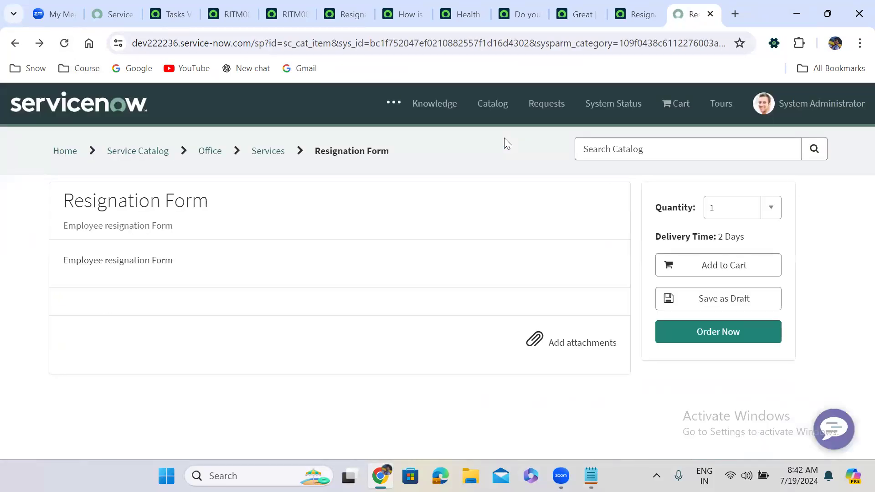
scroll(350, 229, down, 5)
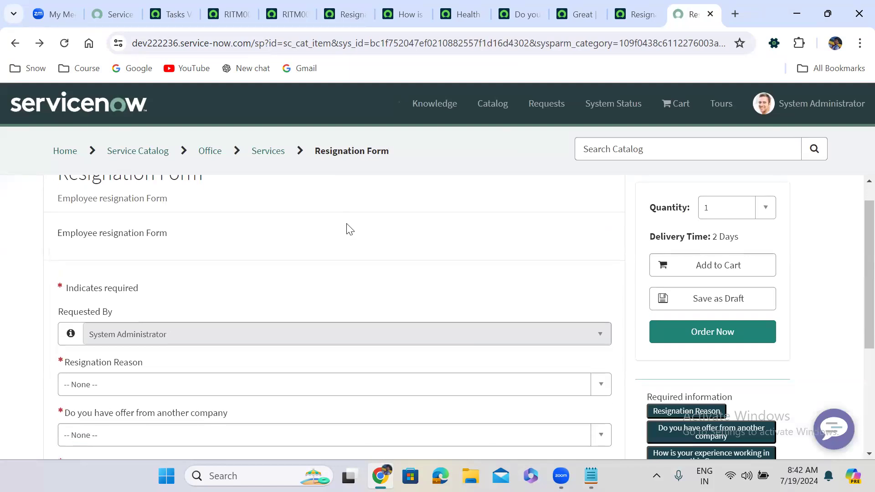
click(122, 201)
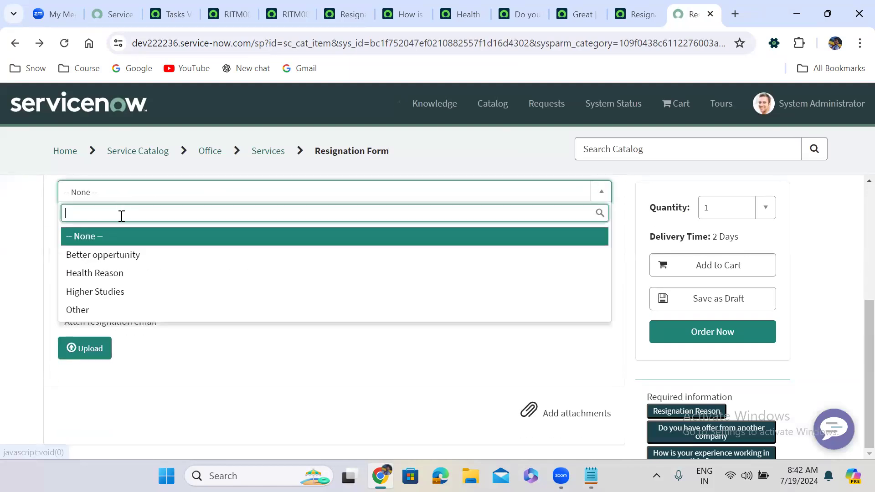
click(117, 309)
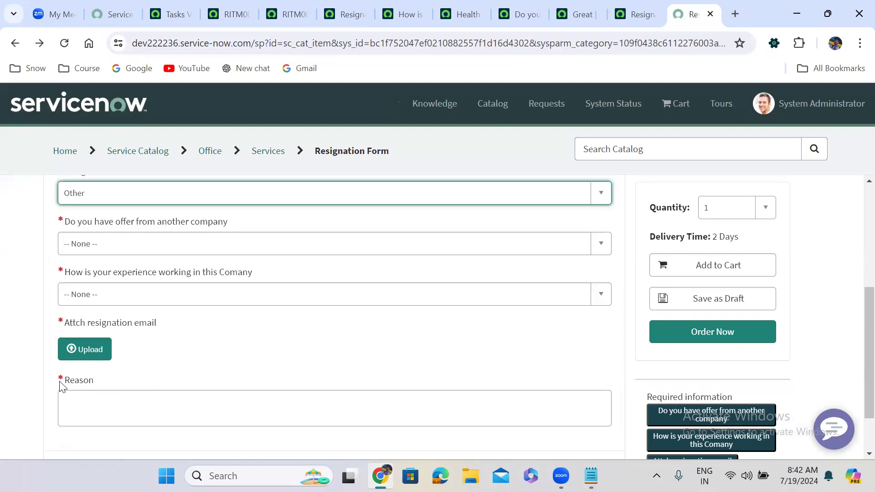
Switch the resignation reason to Health Reason to test how the Reason field responds.
click(122, 192)
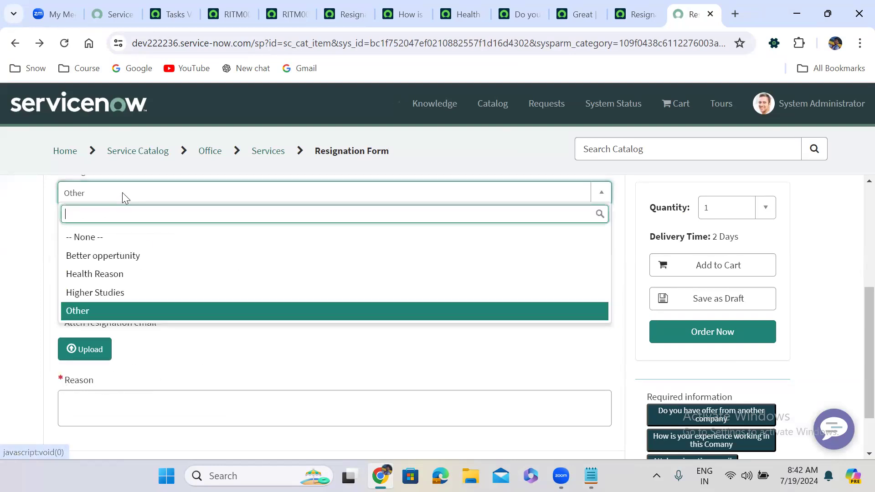
click(132, 274)
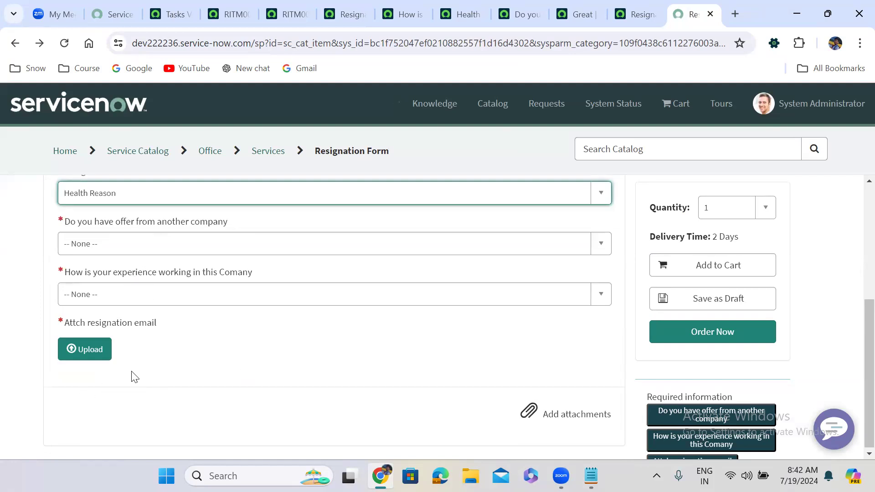
key(Up)
key(Up)
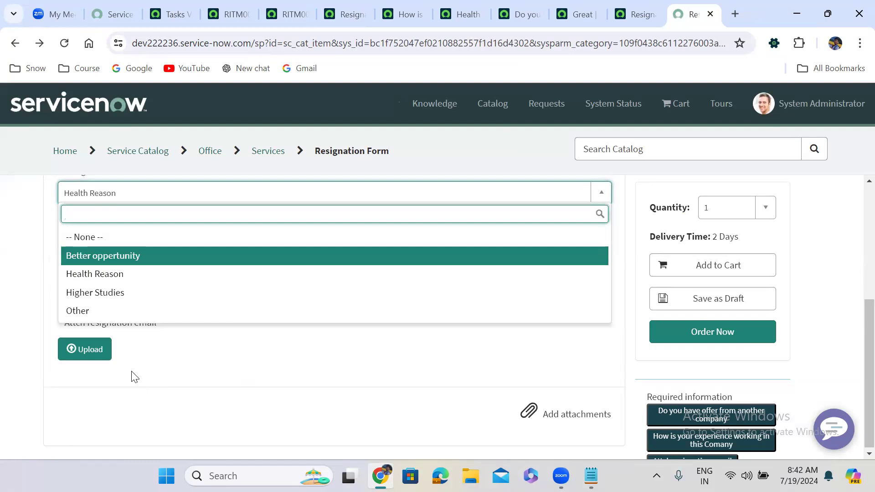
click(126, 280)
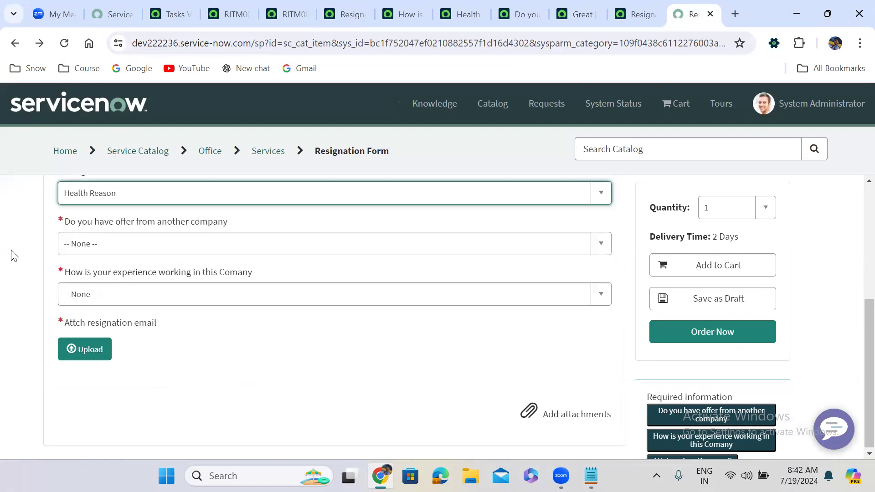
scroll(14, 257, up, 2)
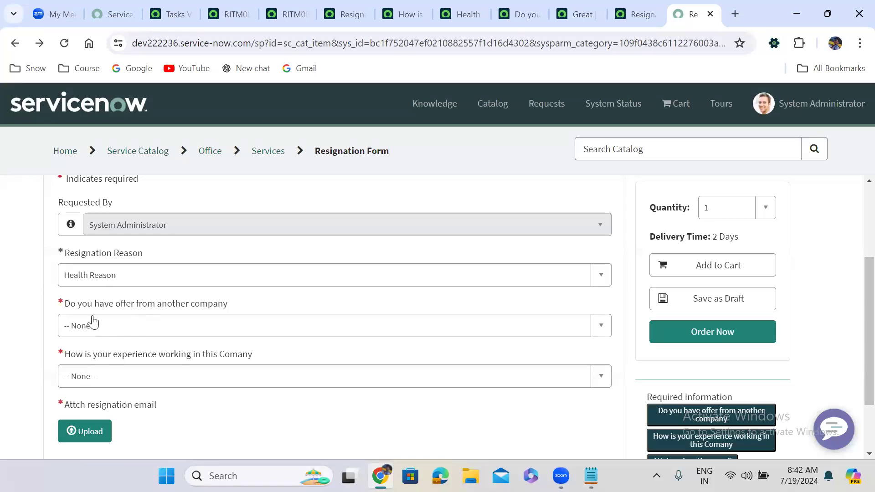
Set the resignation reason to Other, the offer from another company to Yes, and the work experience to good.
click(91, 280)
click(108, 392)
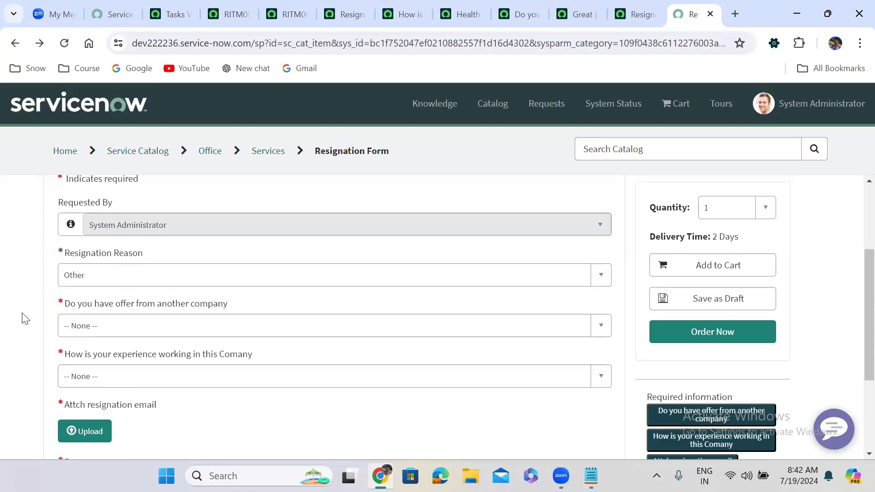
scroll(25, 318, down, 2)
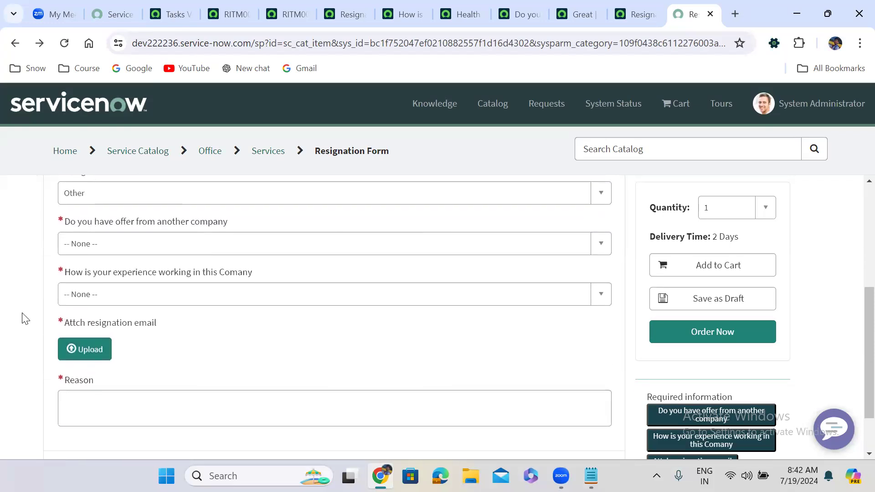
click(97, 244)
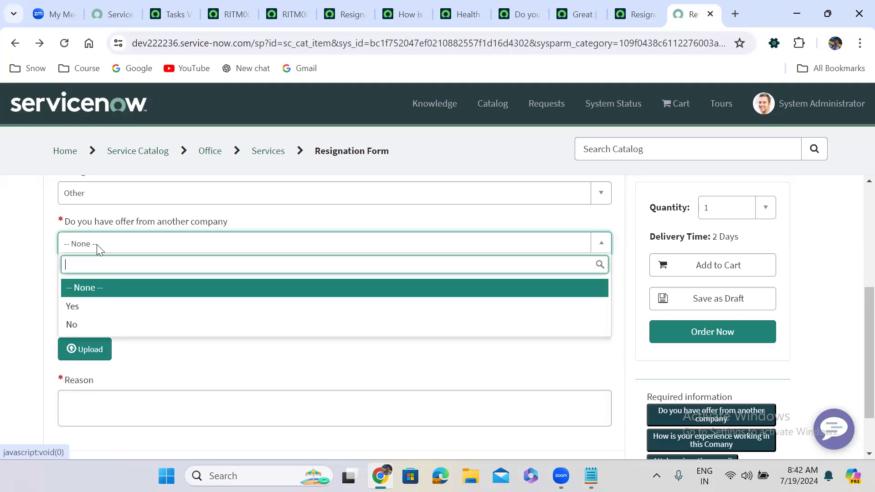
click(95, 313)
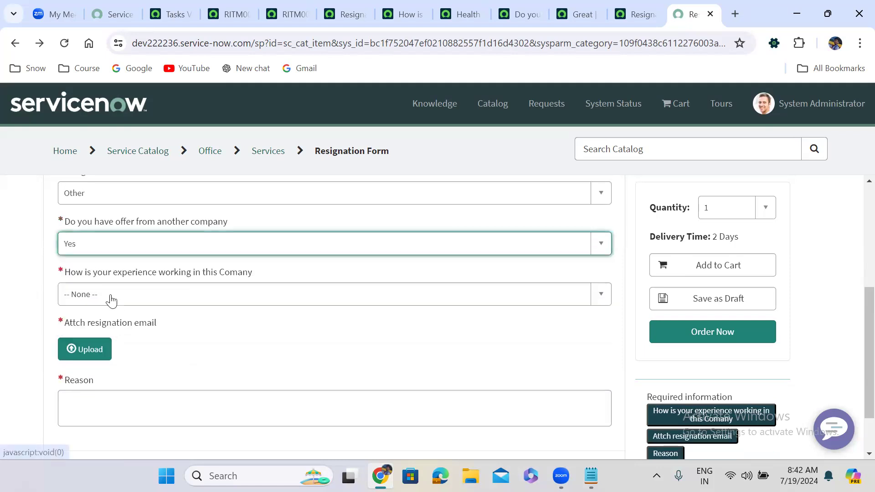
click(112, 301)
click(110, 357)
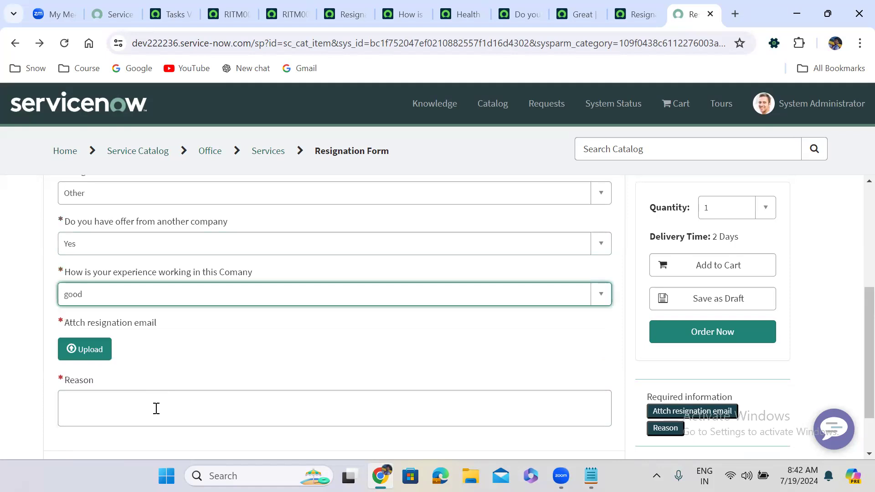
Upload the experience PDF from the Documents folder as the resignation email attachment.
click(79, 349)
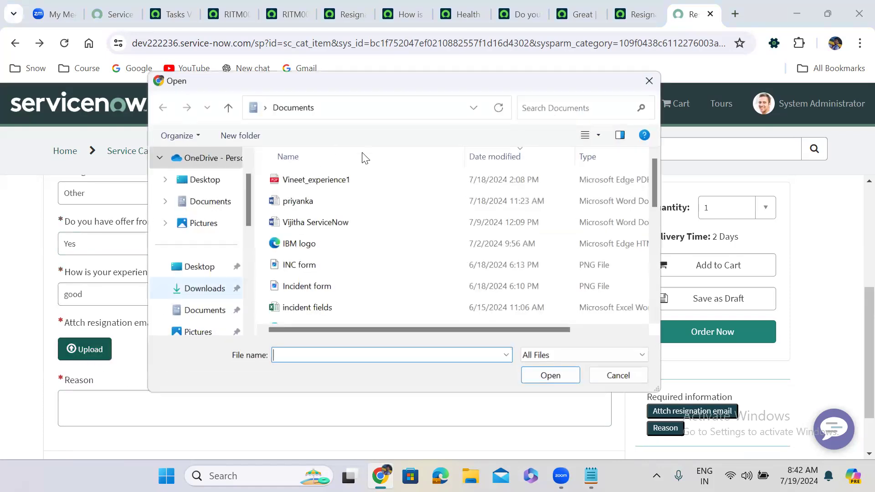
click(341, 179)
click(560, 373)
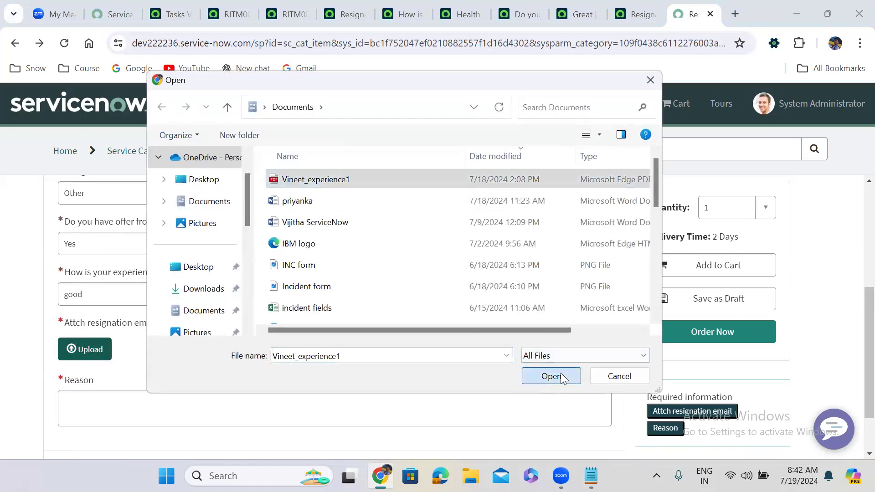
Enter "I have to take care of my family" as the Reason and order the Resignation Form.
click(94, 418)
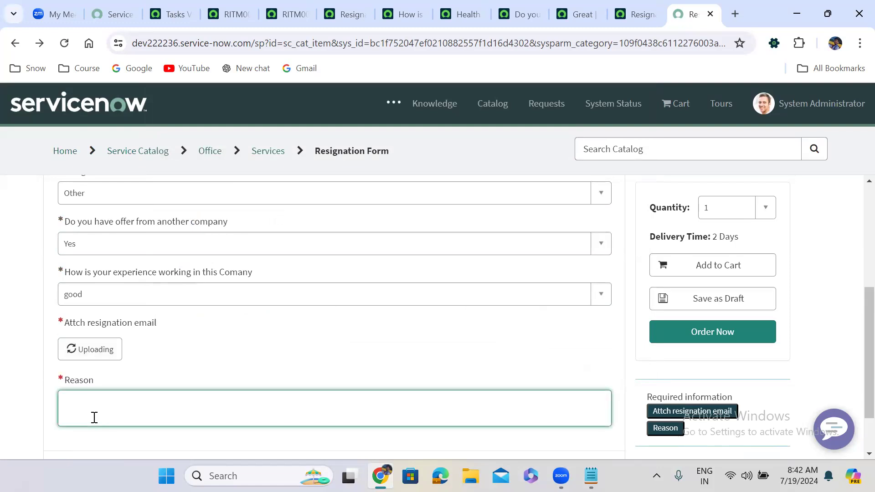
text(I have )
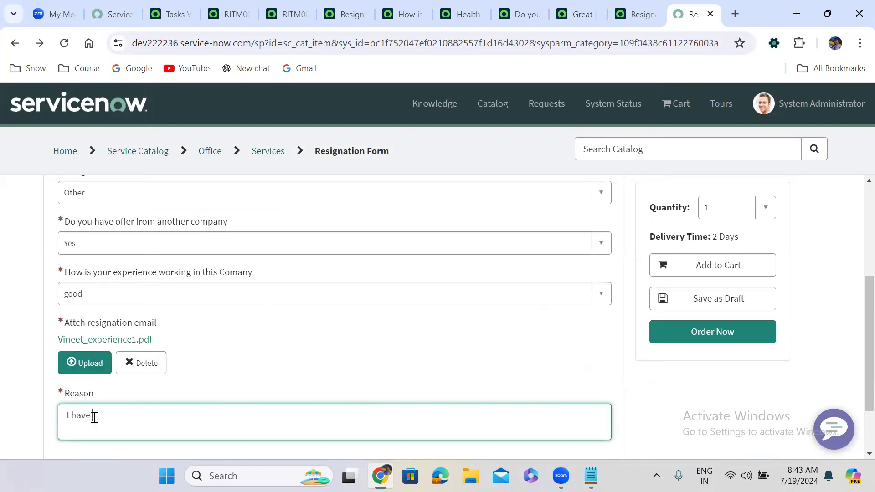
text(to take care of my family)
click(661, 410)
click(714, 334)
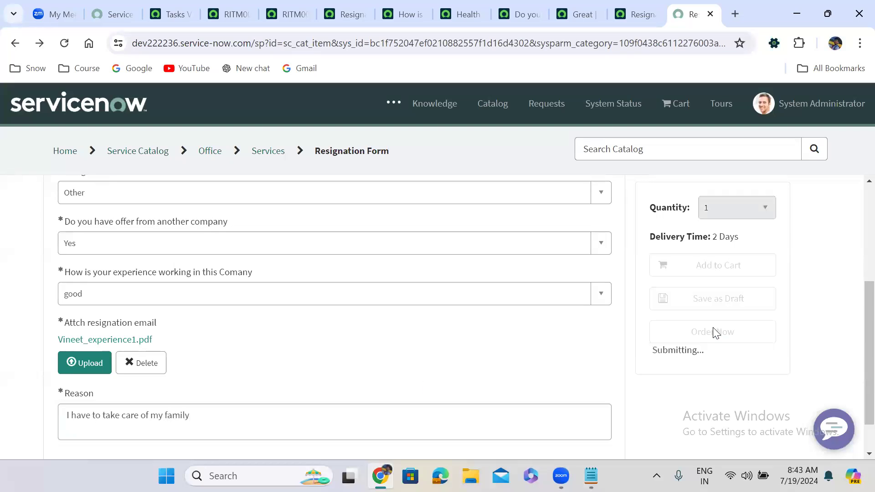
click(597, 296)
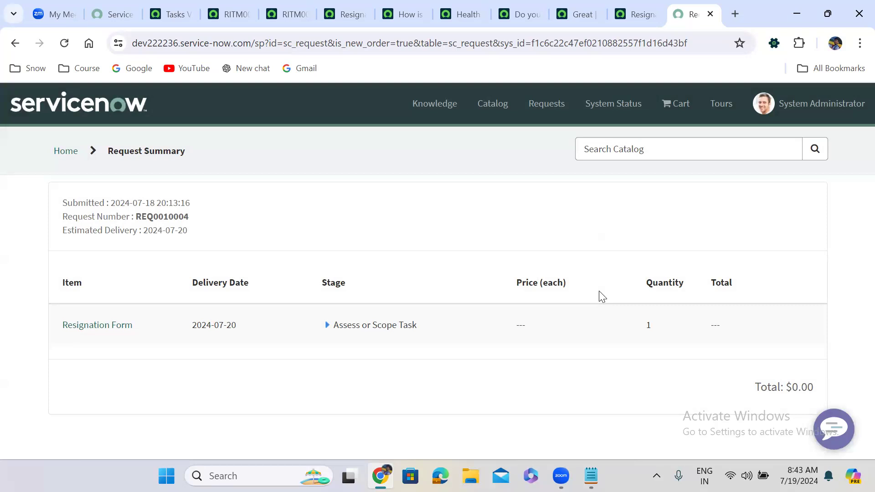
Copy the requested item number of the new Resignation Form order and open its record by searching the ServiceNow instance for it.
click(98, 331)
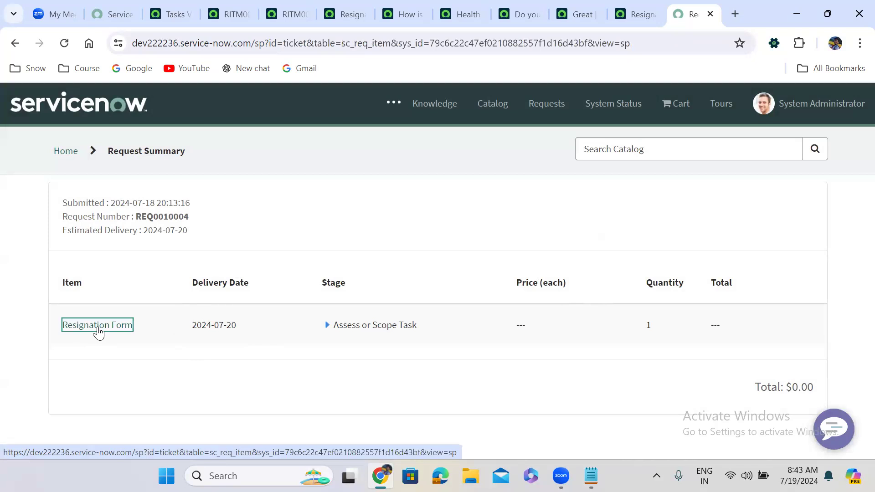
double_click(190, 152)
key(ctrl+c)
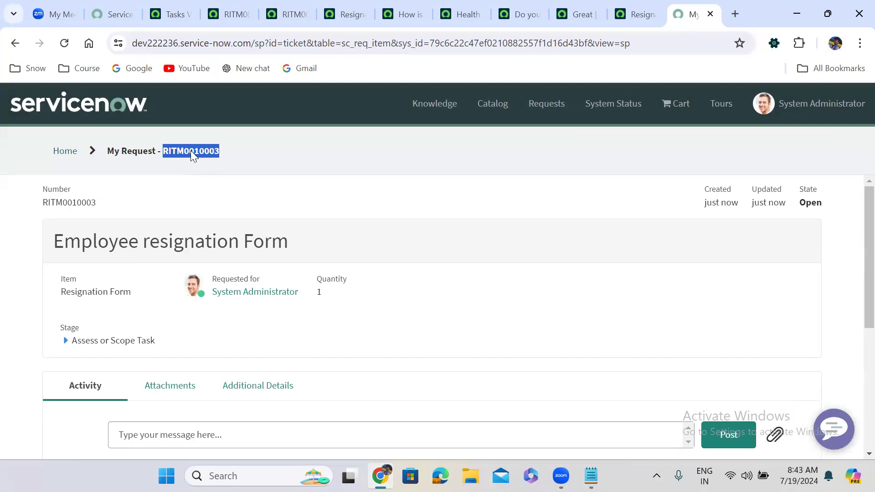
click(182, 4)
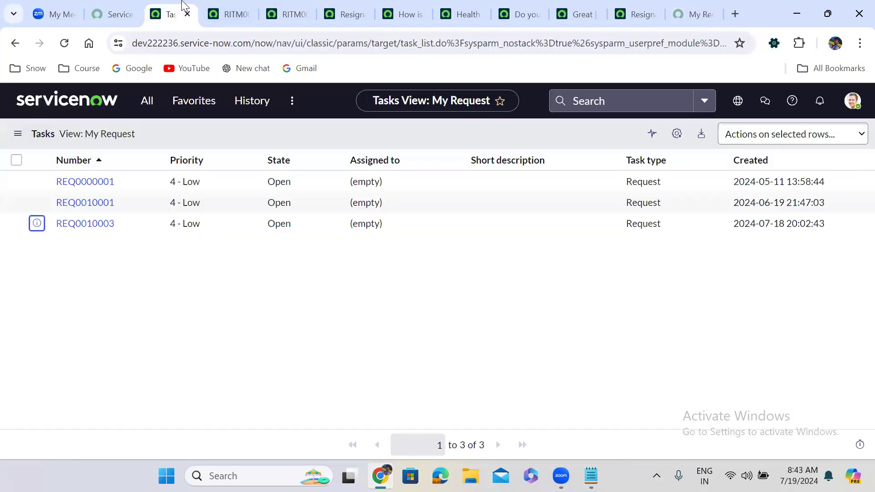
click(604, 97)
key(ctrl+v)
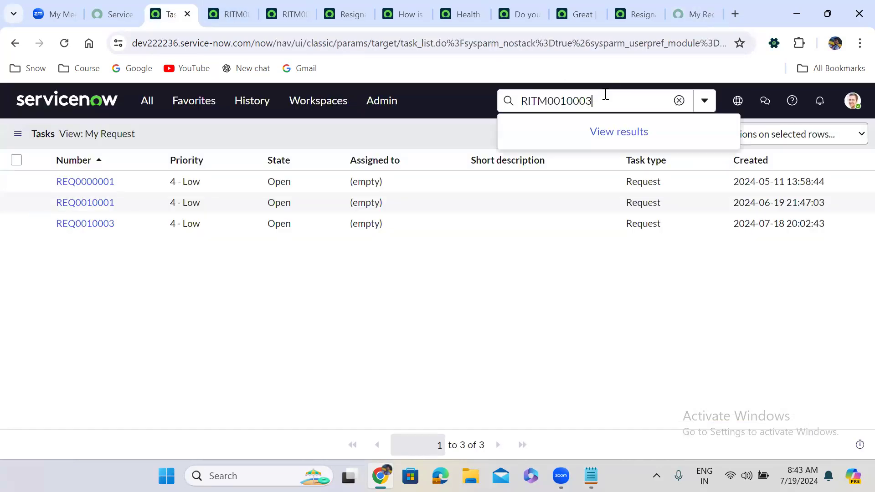
click(595, 154)
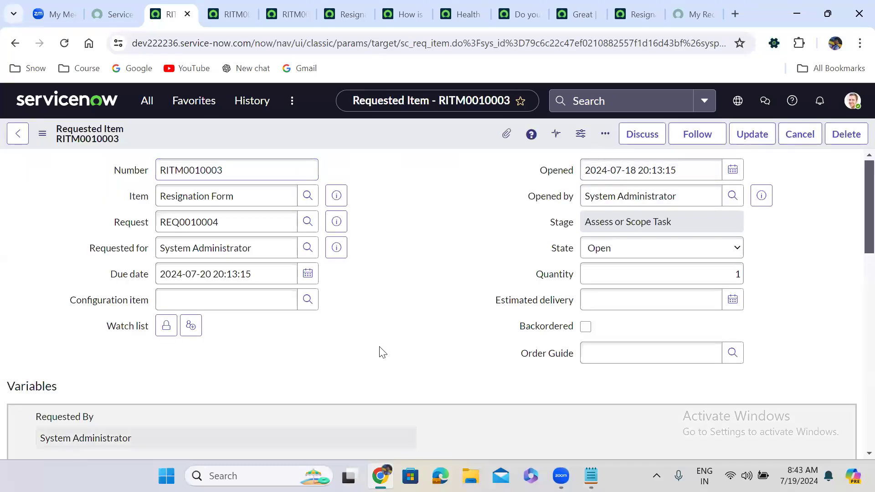
Review the requested item's variables, activities and Approvers related list.
scroll(382, 352, down, 10)
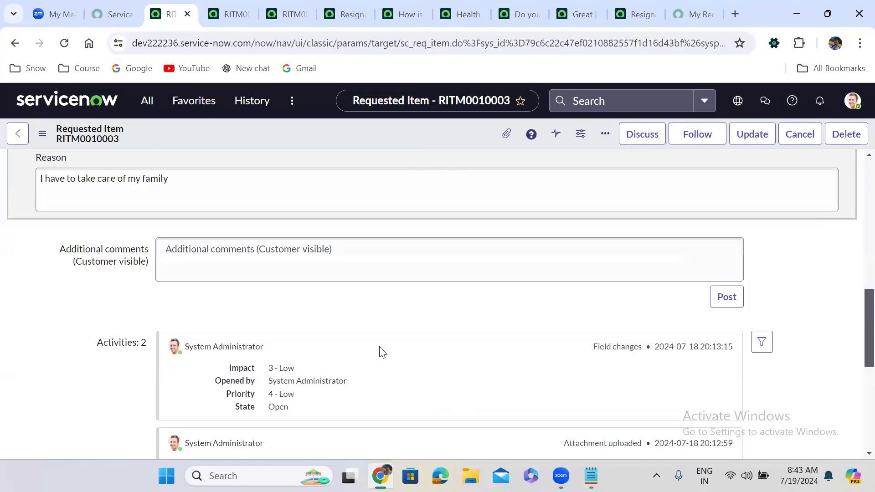
scroll(382, 353, down, 10)
click(131, 248)
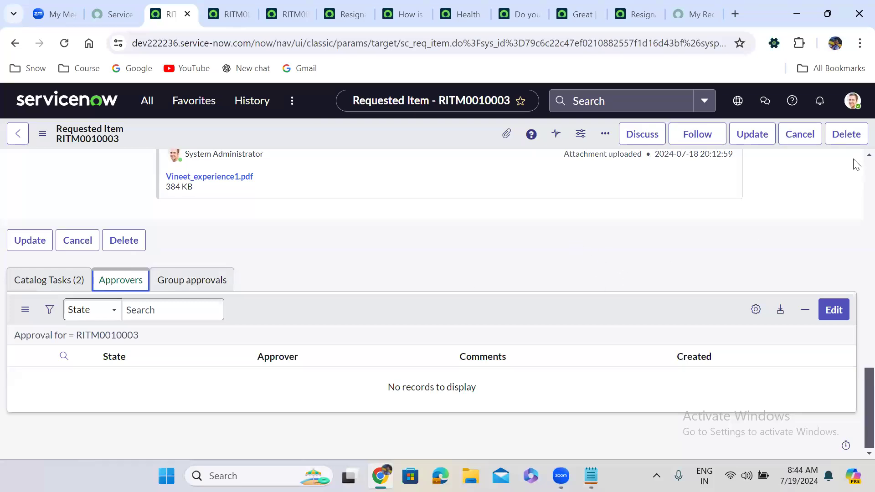
scroll(855, 169, up, 1)
scroll(855, 169, up, 15)
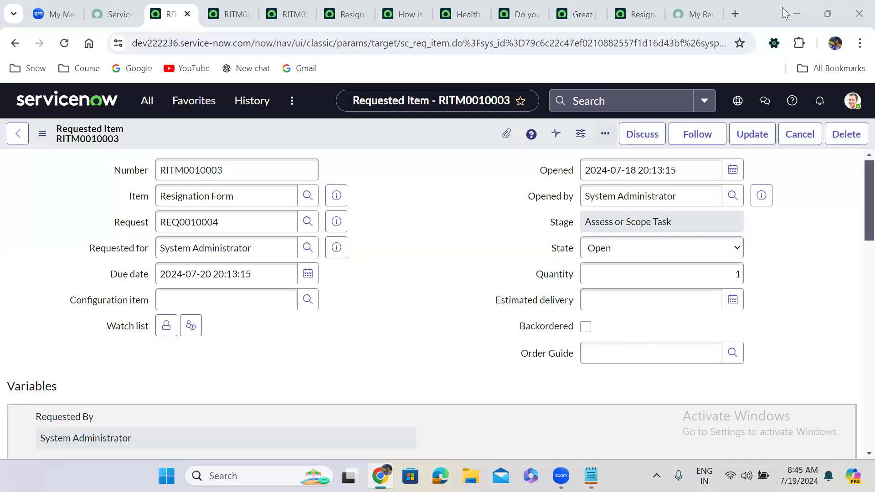
Return to the blank Resignation Form in the service portal and review its fields.
click(682, 13)
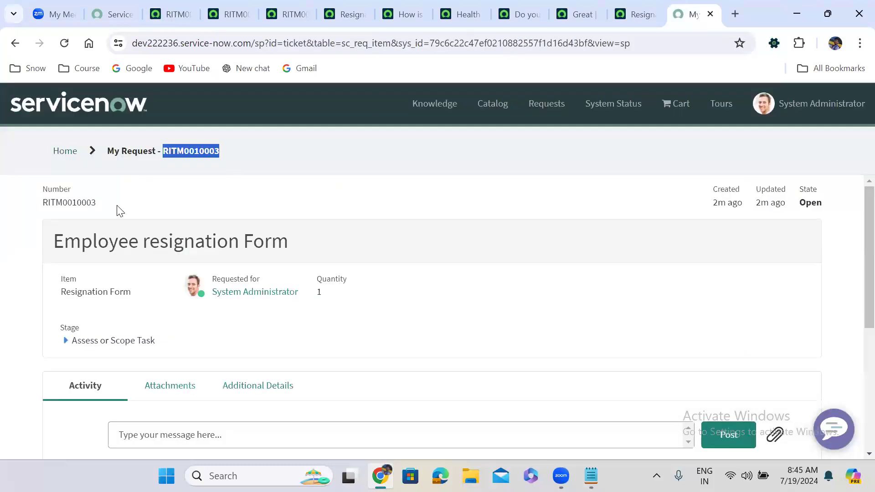
click(13, 44)
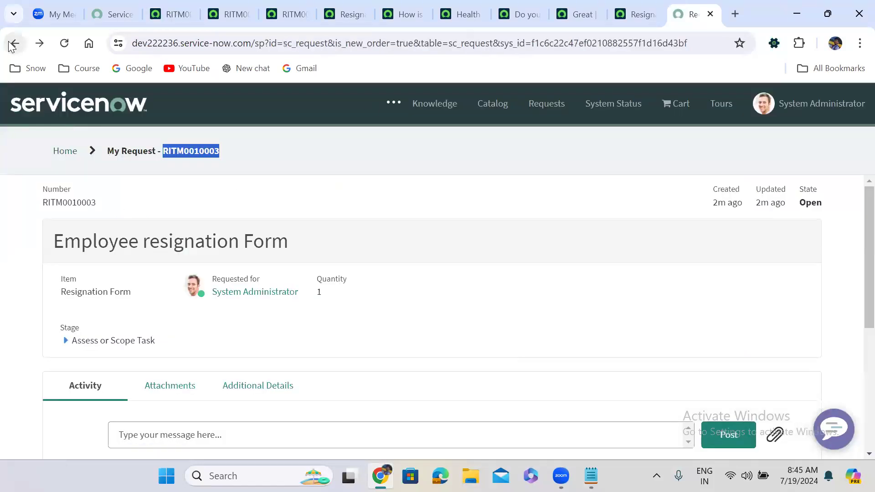
click(14, 43)
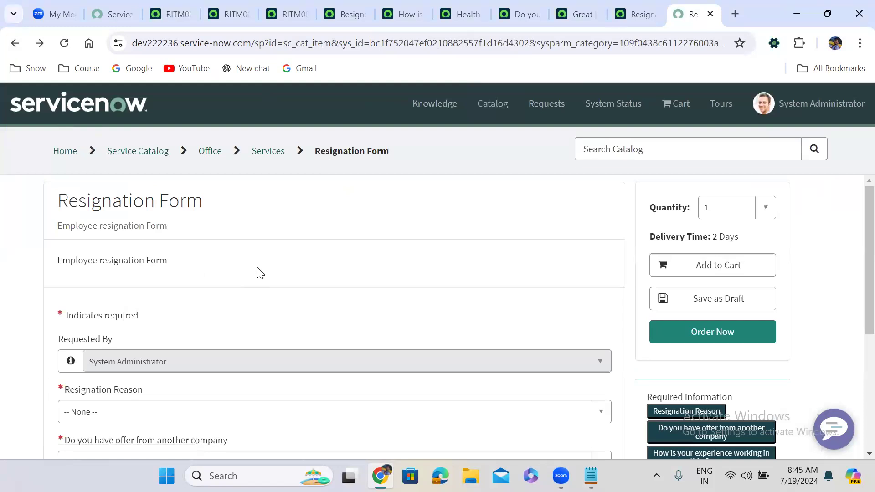
scroll(256, 267, down, 3)
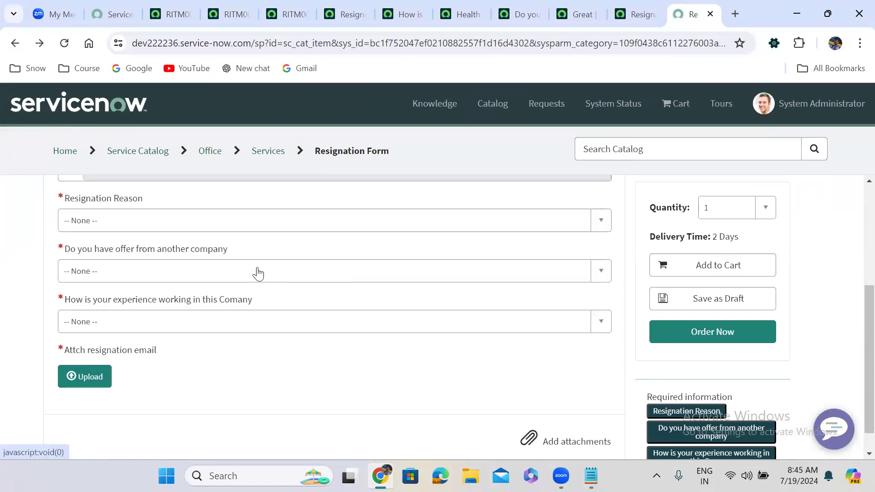